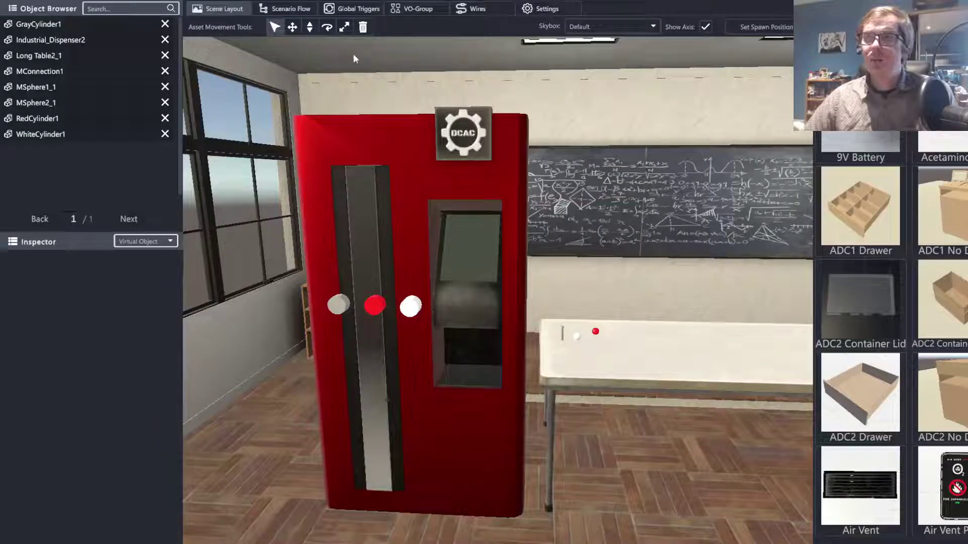
Step: Add MSphere1_1 and MSphere2_1 to the Molecular Spheres VO group
left_click(412, 12)
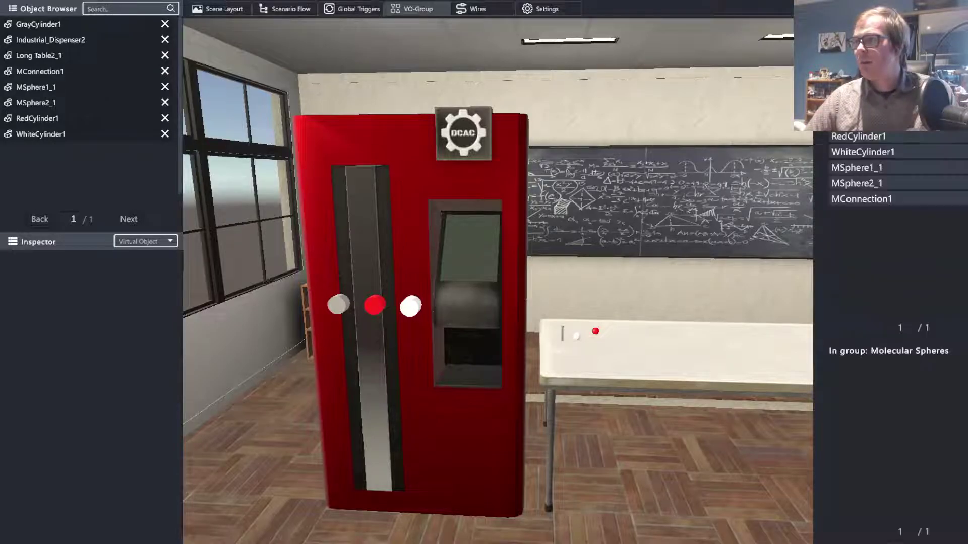
left_click(897, 167)
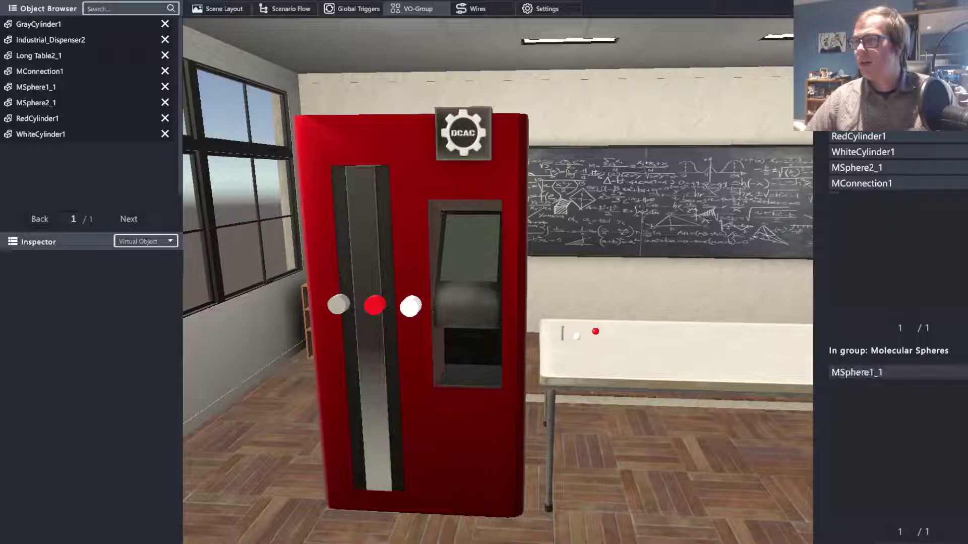
left_click(897, 167)
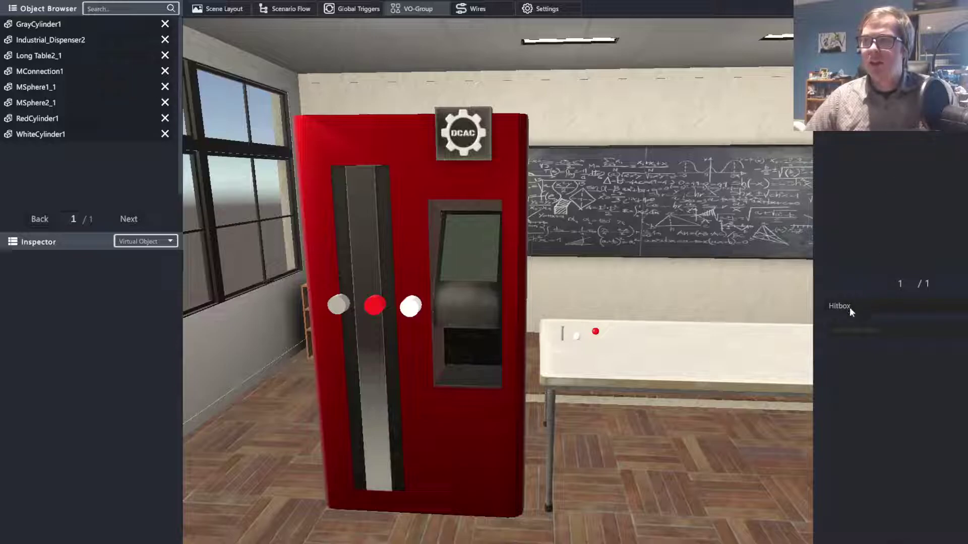
Step: Look up the target hitbox names of MSphere2_1 through the snap settings of MSphere1_1
left_click(65, 87)
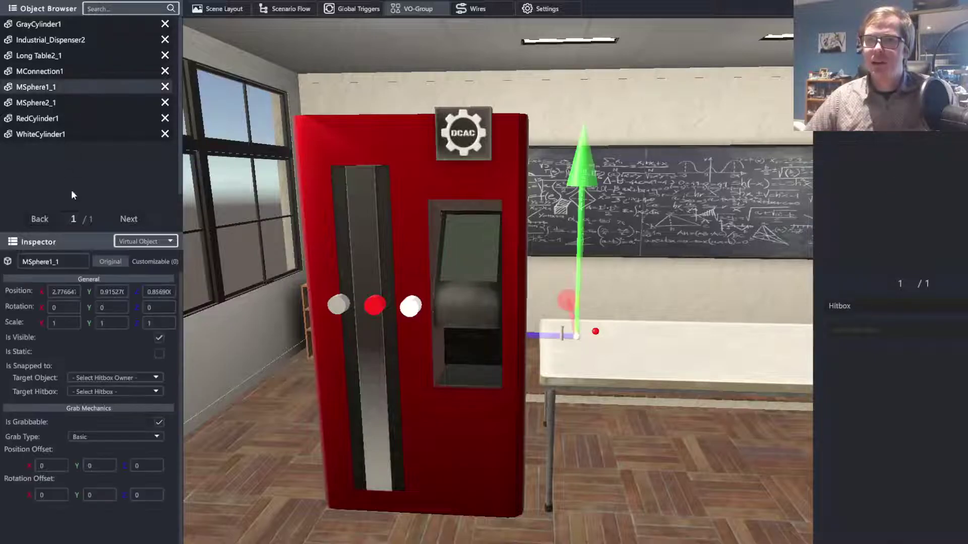
left_click(120, 379)
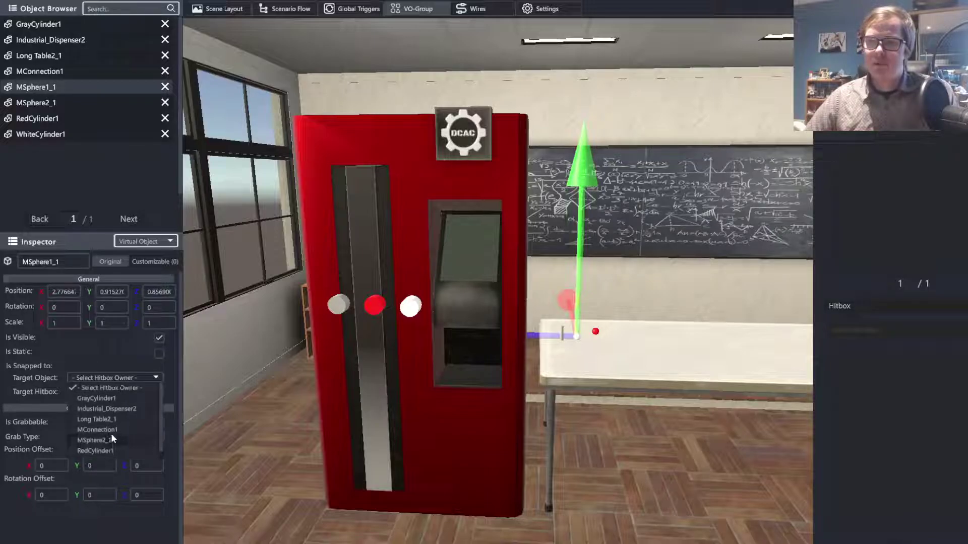
left_click(107, 429)
left_click(107, 392)
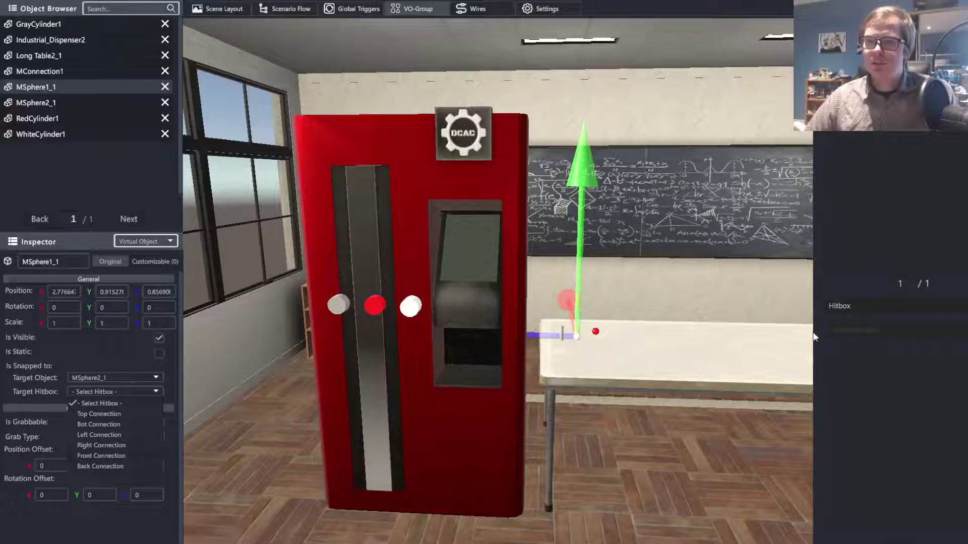
left_click(882, 330)
Step: Add Top Connection and Bot Connection to the hitbox list for the molecular spheres
left_click(882, 330)
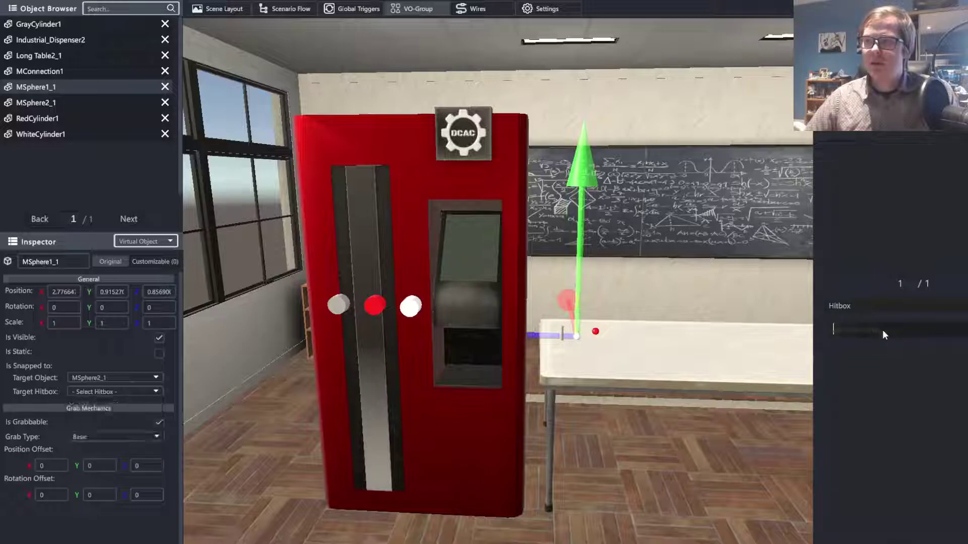
type("Top Co")
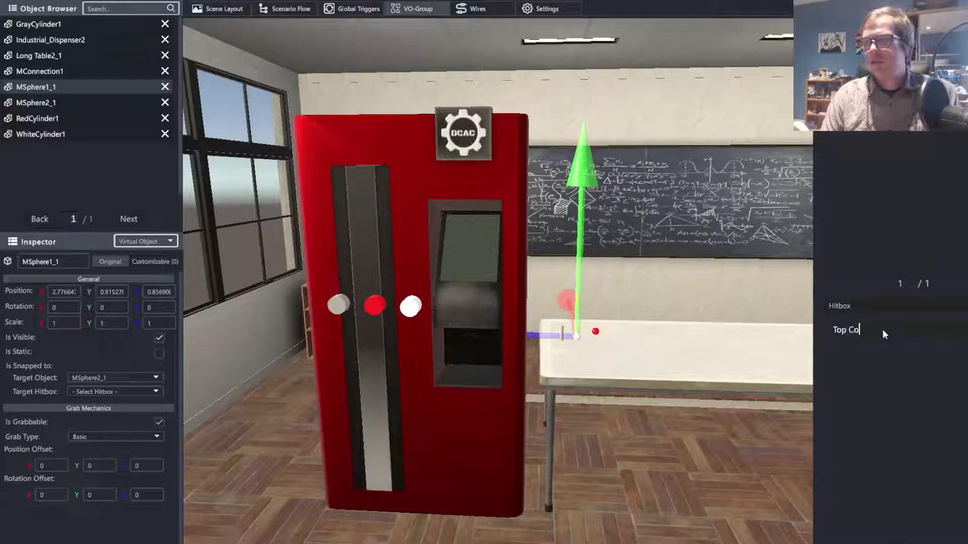
type("nnection")
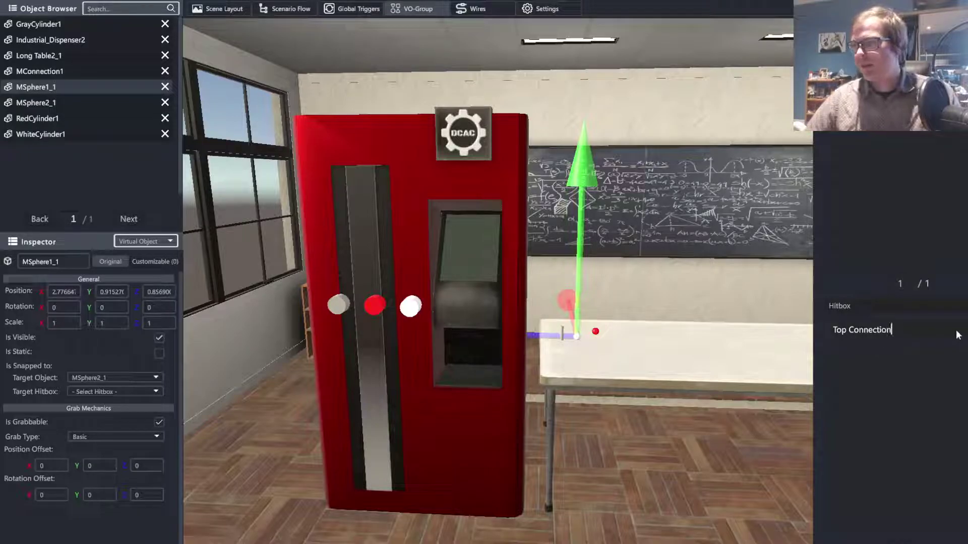
key("Return")
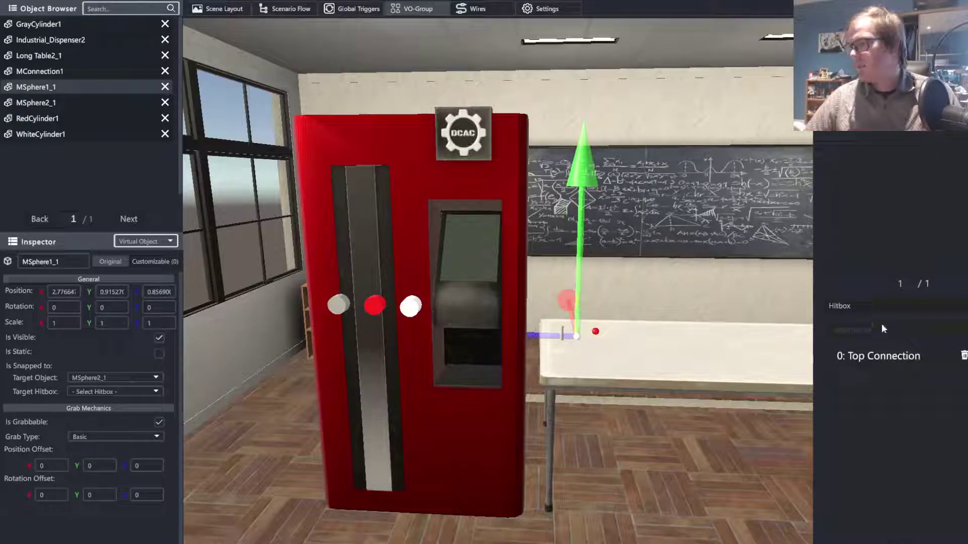
left_click(879, 328)
type("Bot C")
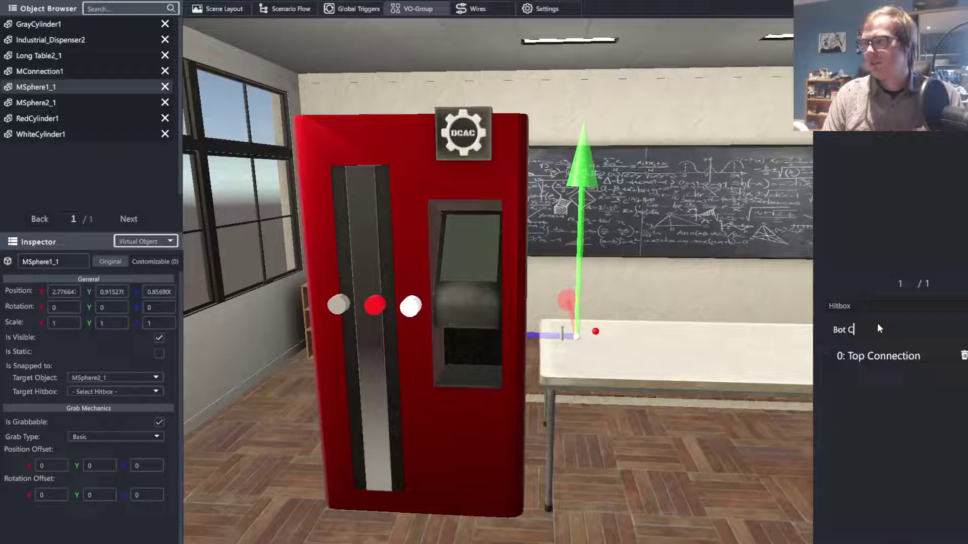
type("onnection")
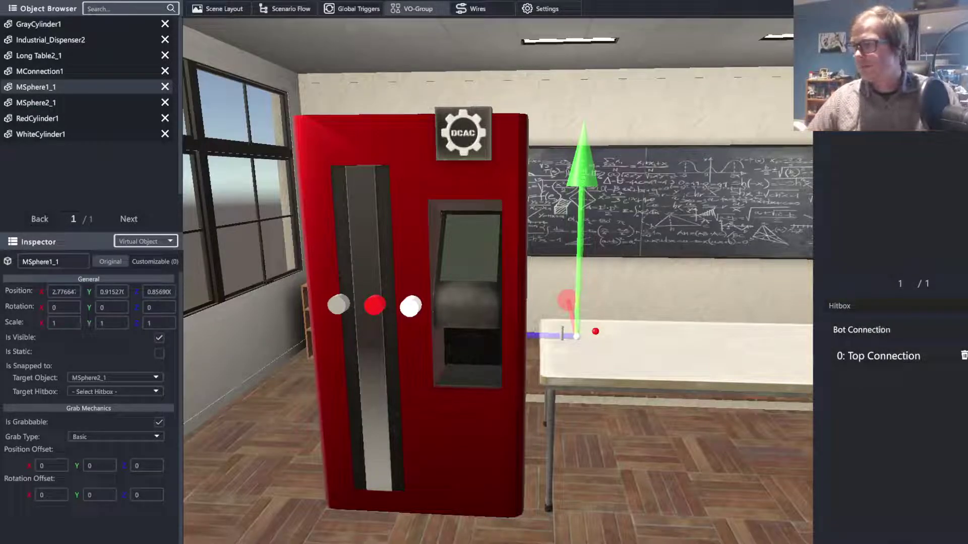
key("Return")
Step: Add Left Connection and Right Connection to the hitbox list for the molecular spheres
left_click(918, 331)
type("L")
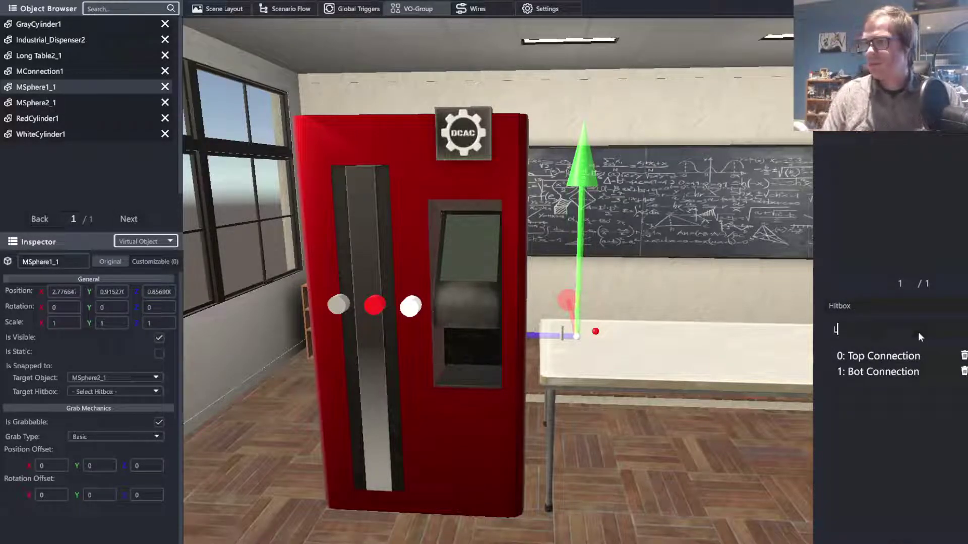
type("eft Connection")
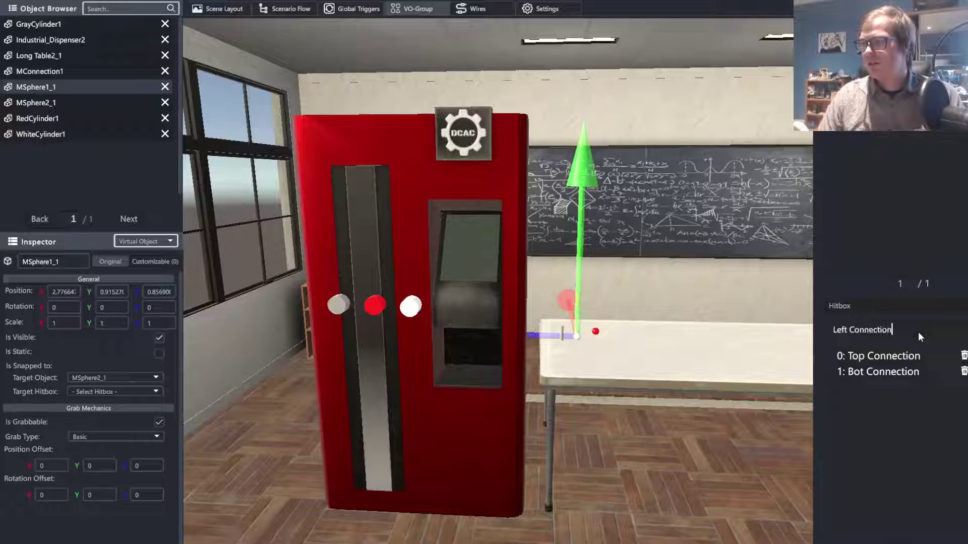
key("Return")
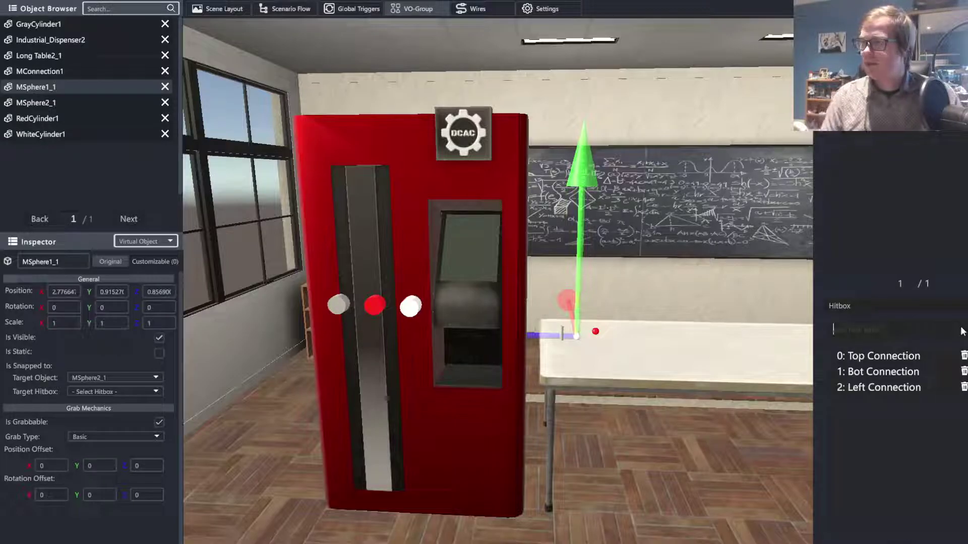
type("Right Connection")
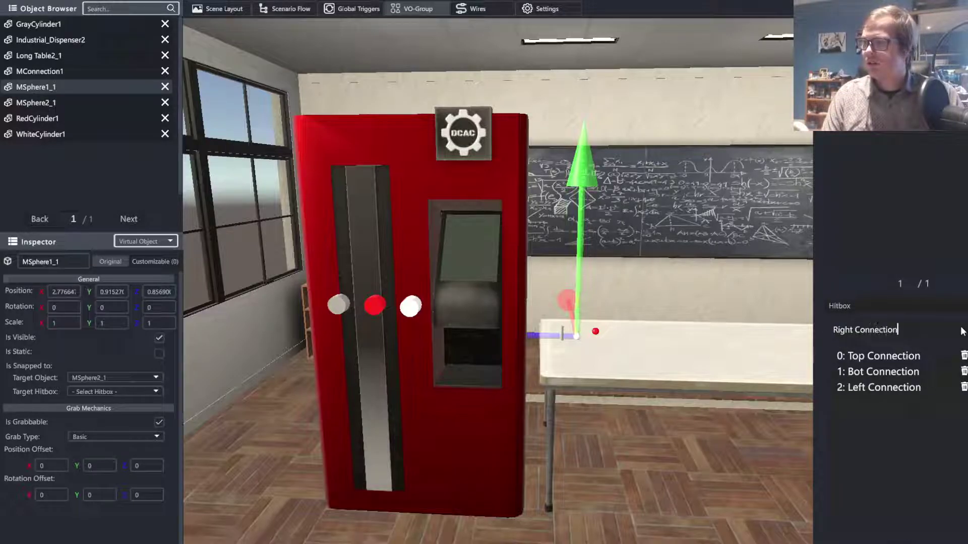
key("Return")
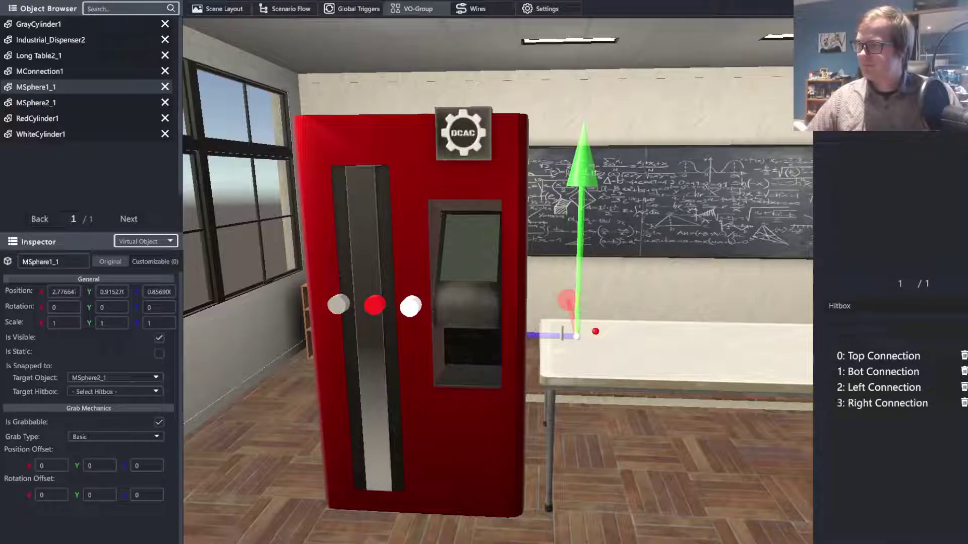
Step: Add Front Connection and Back Connection to the hitbox list for the molecular spheres
type("Front ")
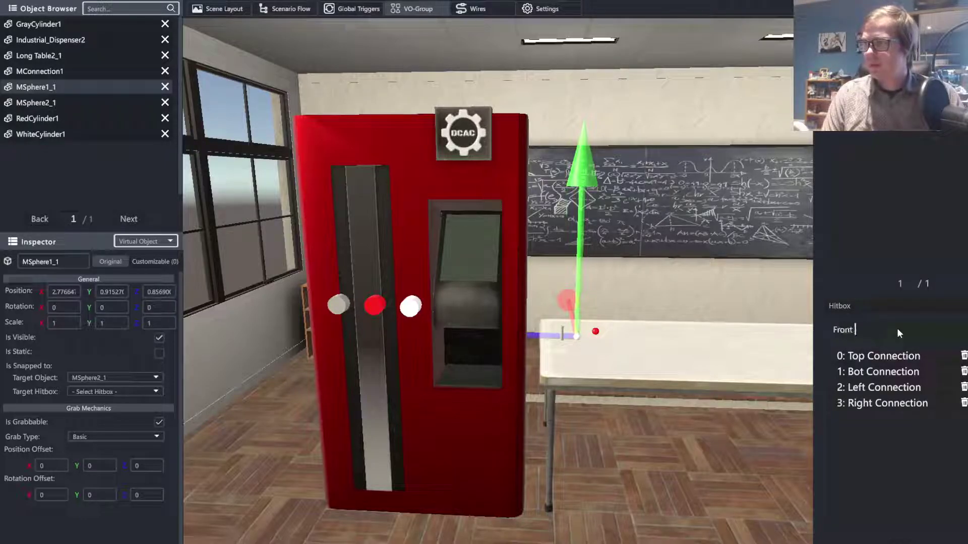
type("Connection")
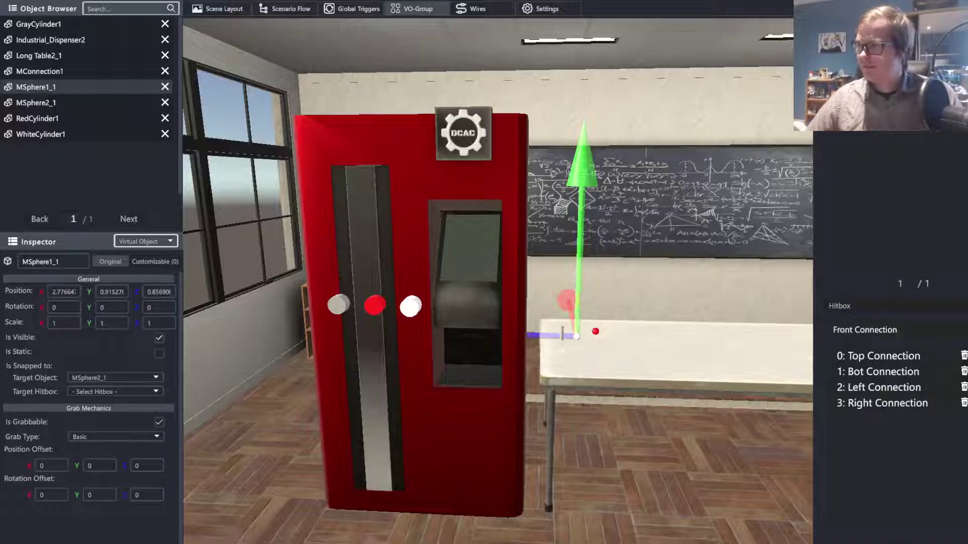
key("Return")
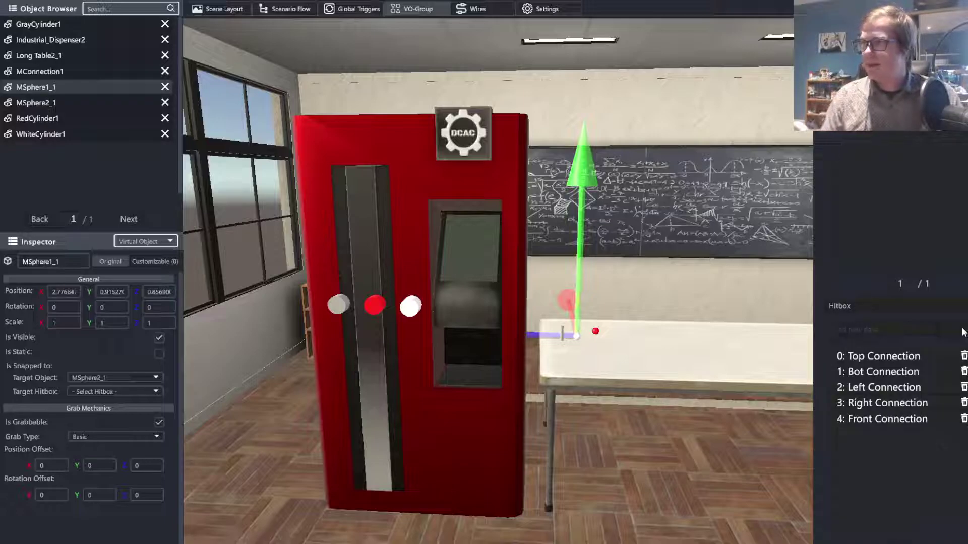
type("Back Connection")
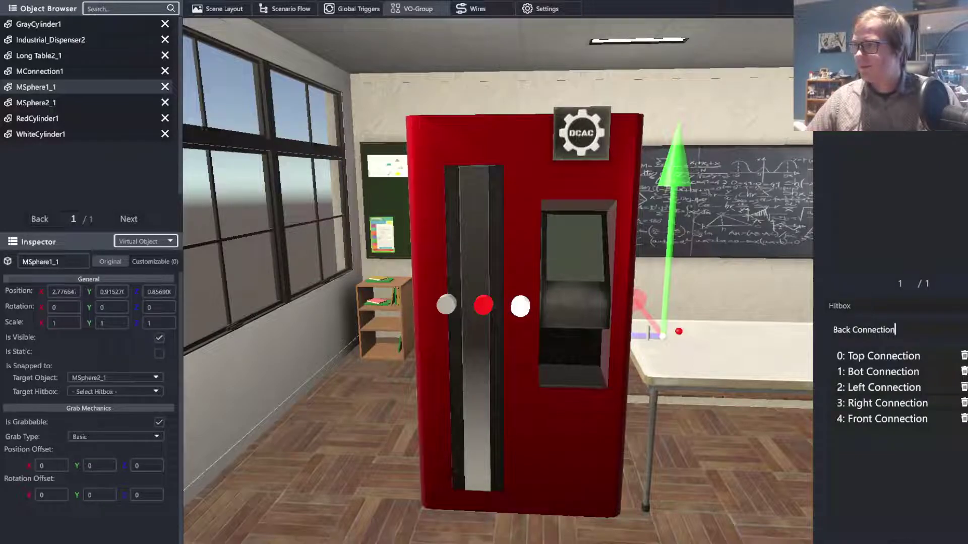
key("Return")
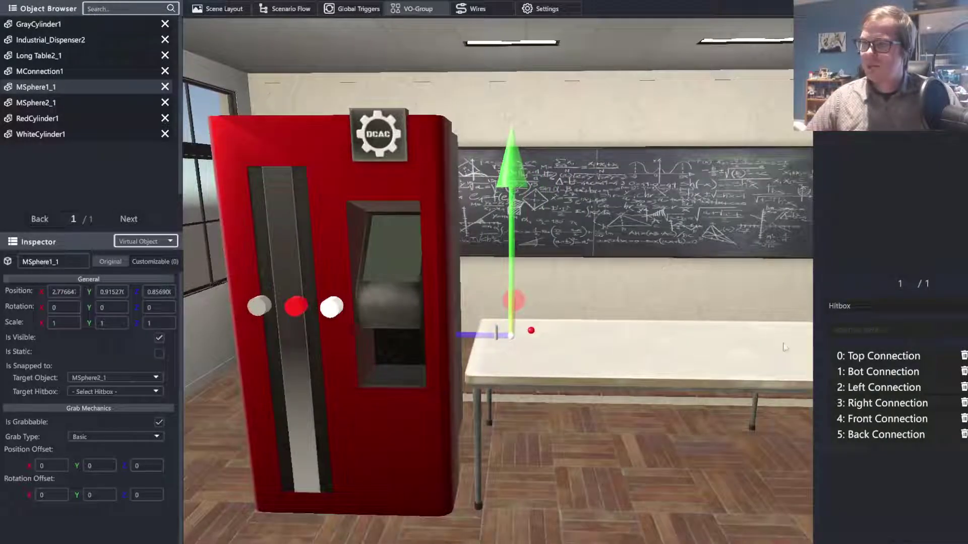
Step: Clear the snap target object of MSphere1_1 and add MConnection1 to the Molecular Connections VO group
left_click(134, 378)
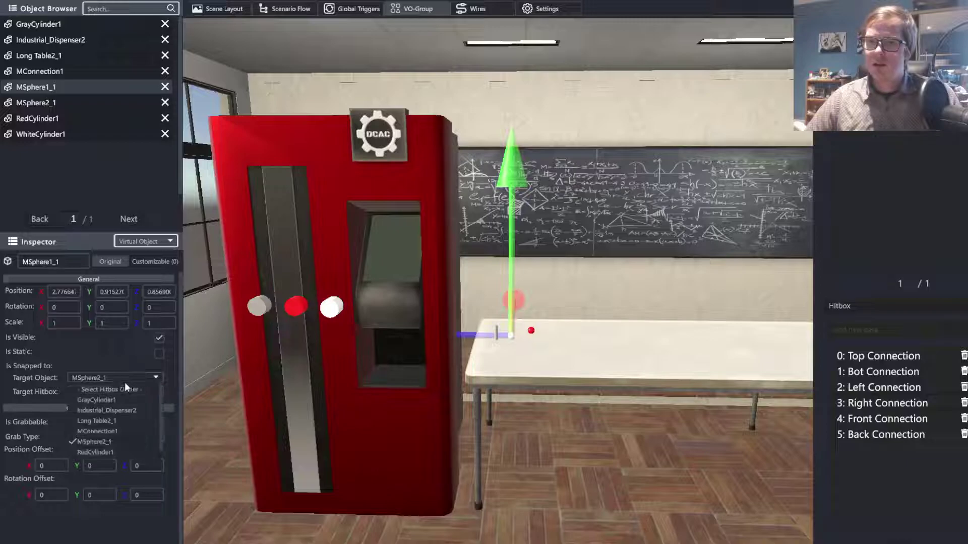
left_click(111, 388)
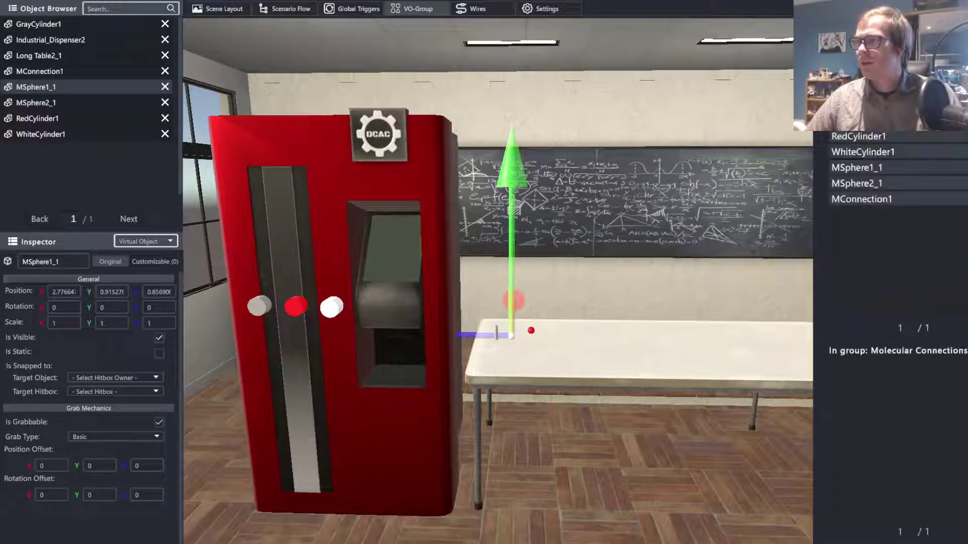
left_click(927, 199)
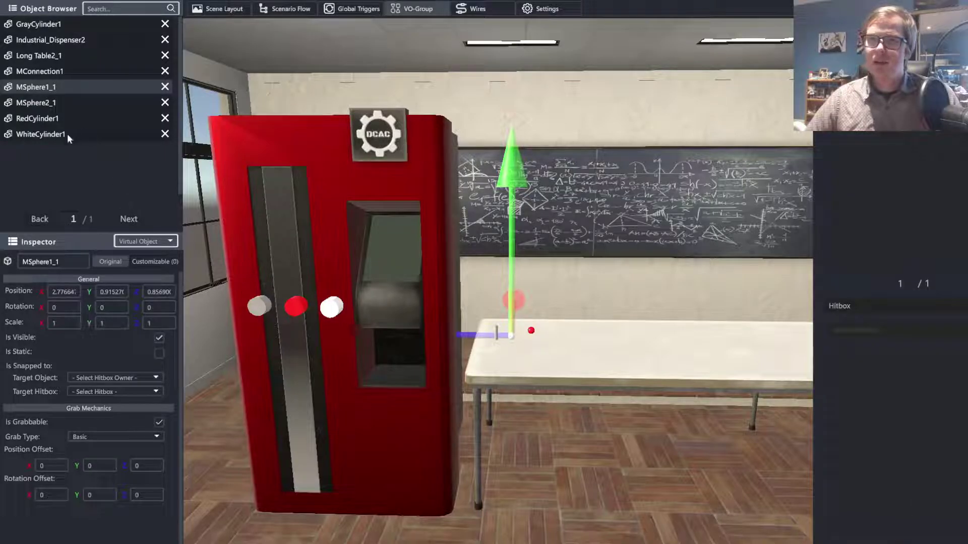
Step: Look up MConnection1's hitboxes in the snap settings of MSphere1_1 and pick Top of Connector as the target hitbox
left_click(119, 378)
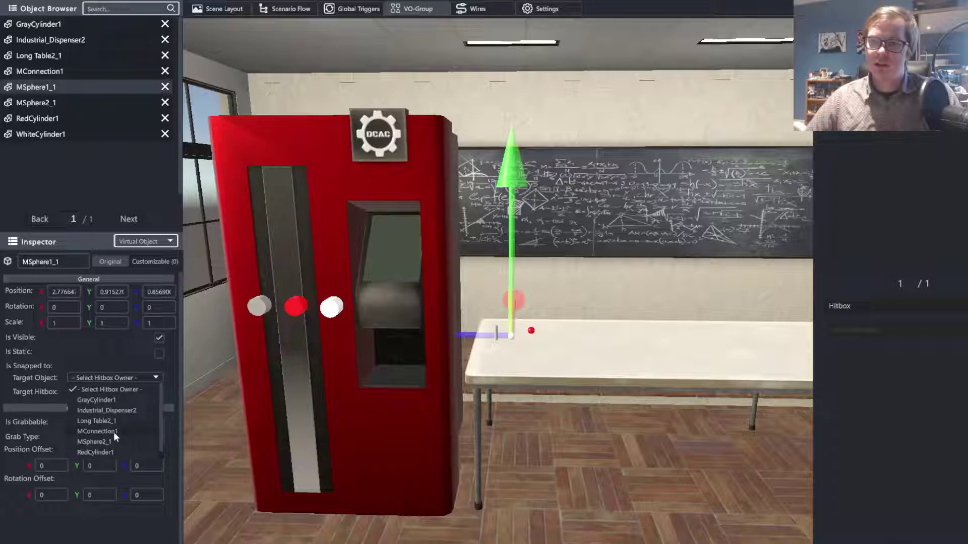
left_click(113, 431)
left_click(98, 391)
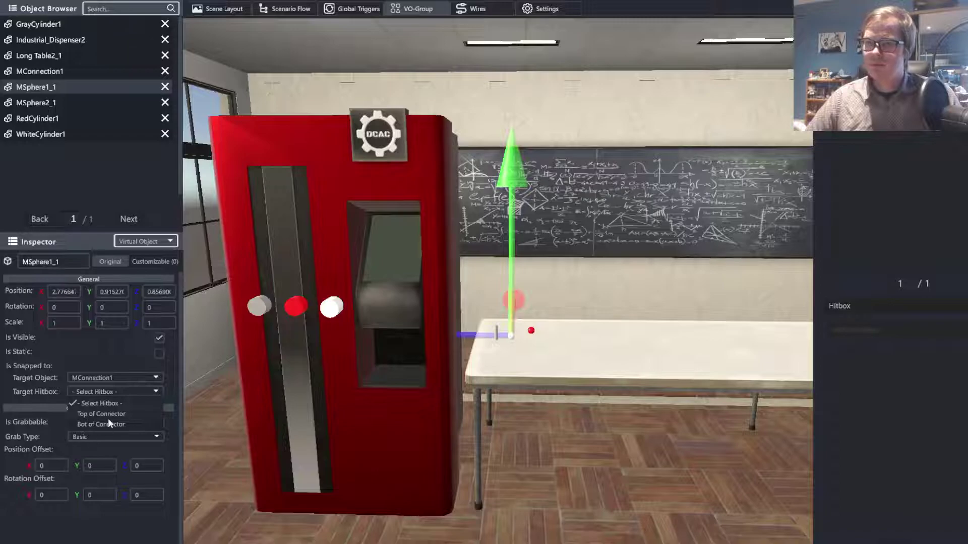
left_click(108, 417)
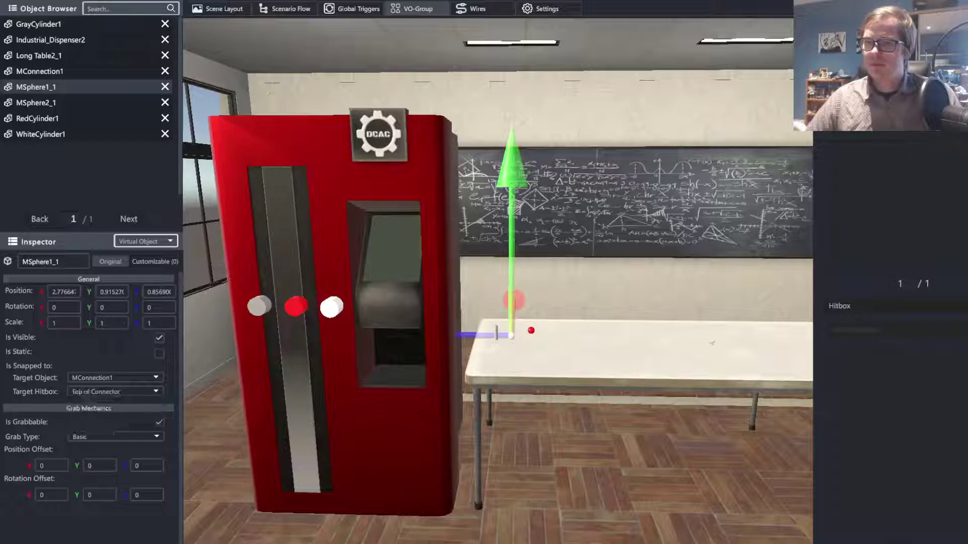
Step: Add Top of Connector and Bot of Connector to the hitbox list for the molecular connections
left_click(878, 331)
type("Top of Con")
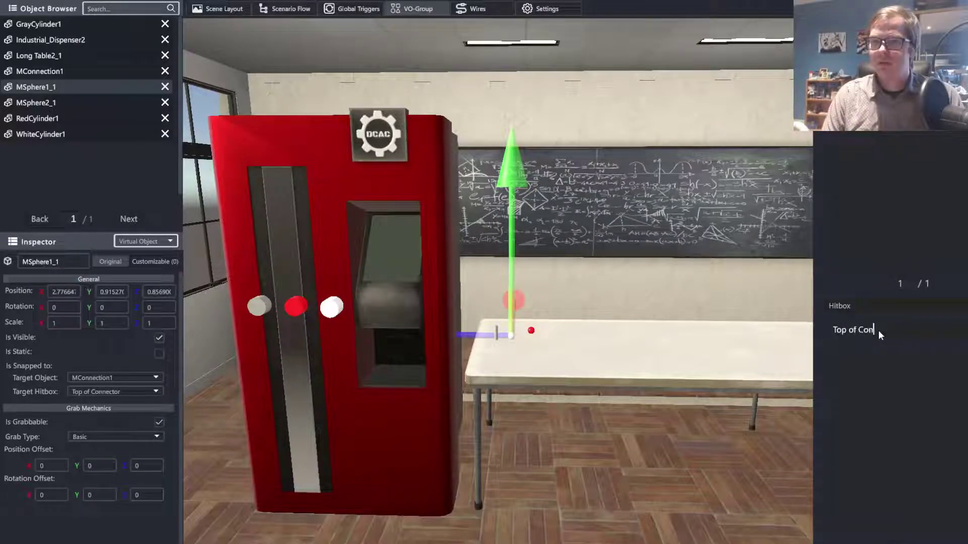
type("nector")
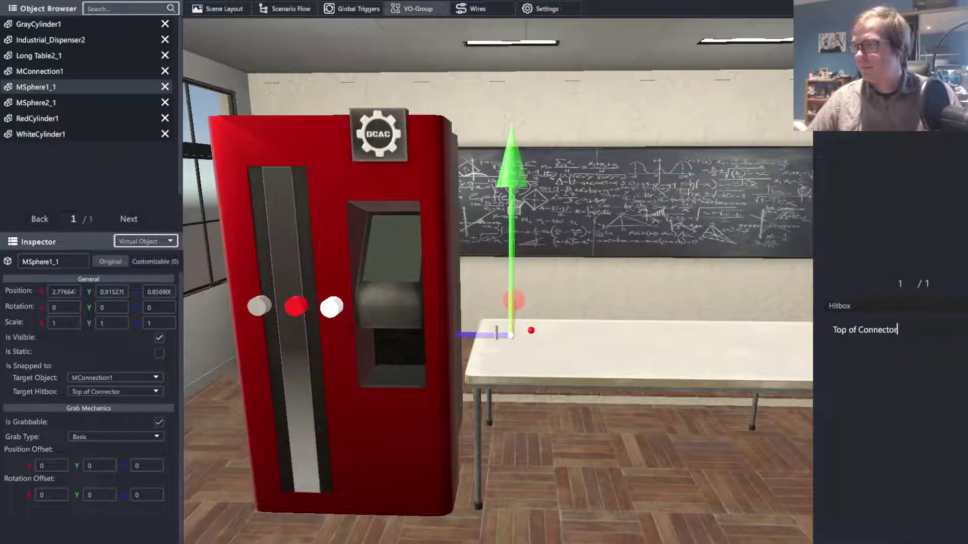
key("Return")
type("Bot ")
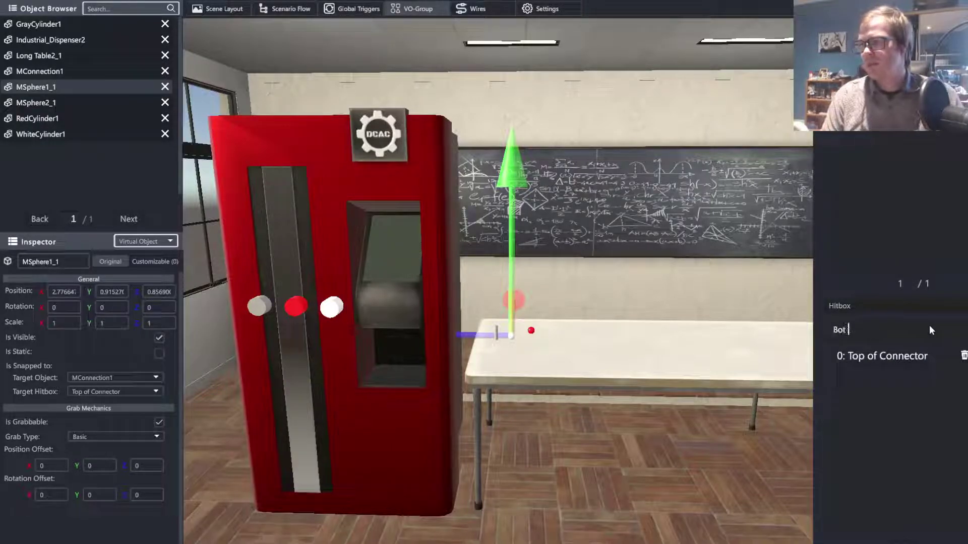
type("of Connector")
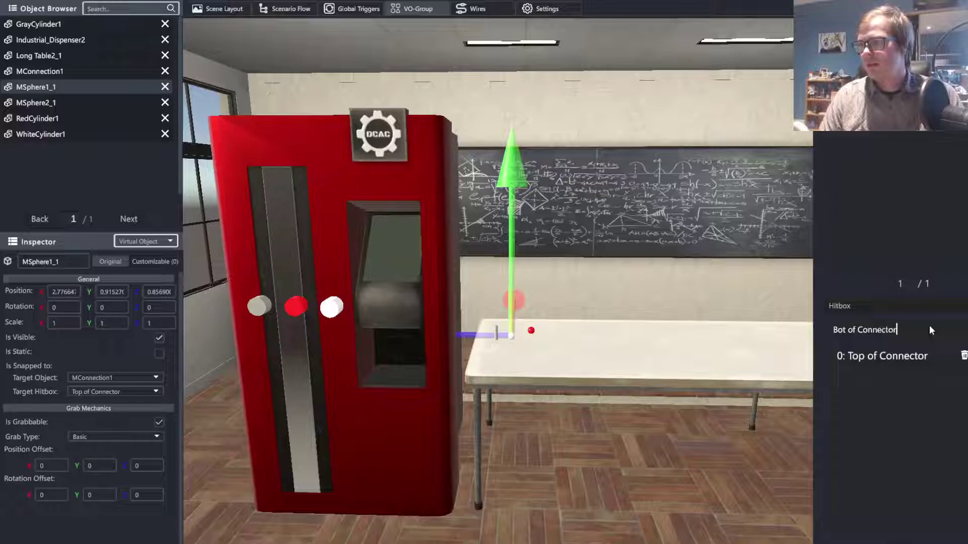
key("Return")
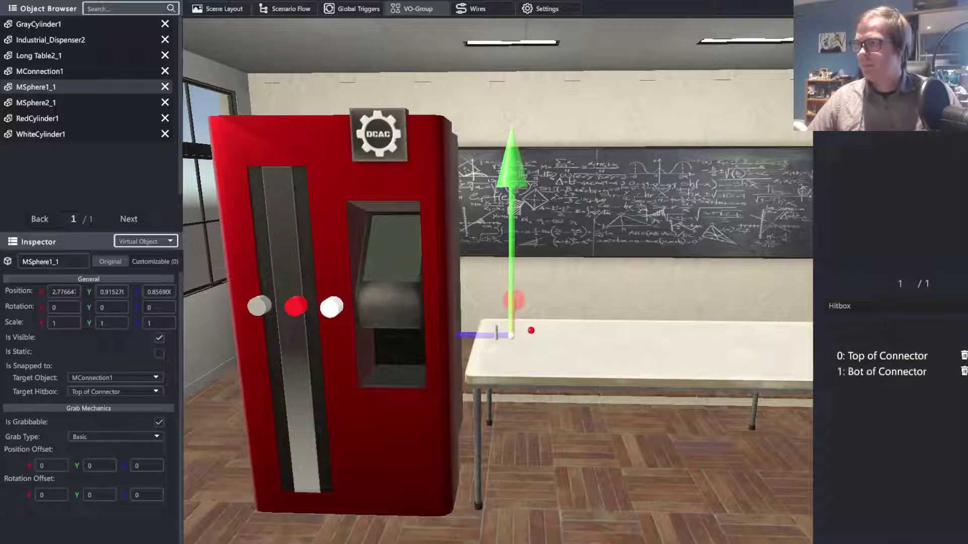
Step: Reset both the target hitbox and the target object in the snap settings of MSphere1_1 to unselected
left_click(116, 391)
left_click(110, 400)
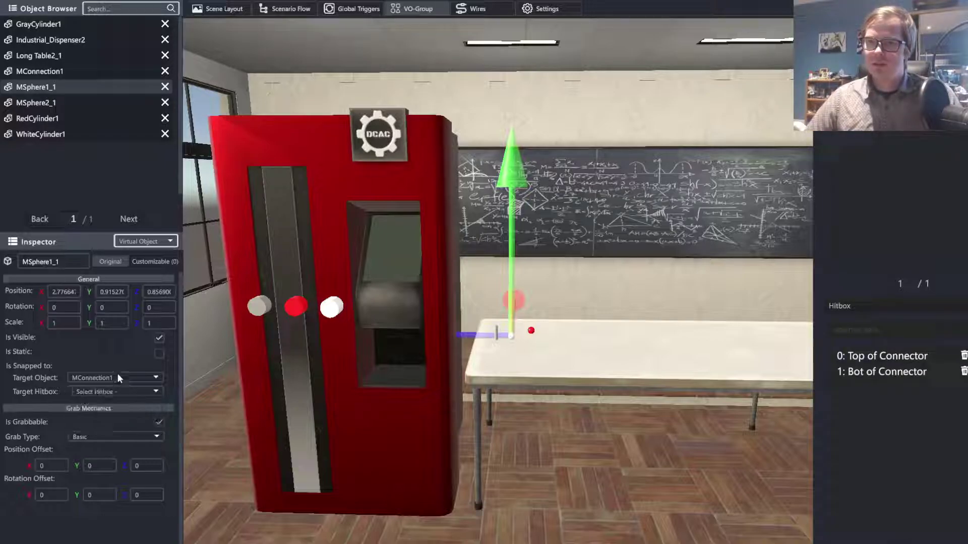
left_click(113, 378)
left_click(104, 388)
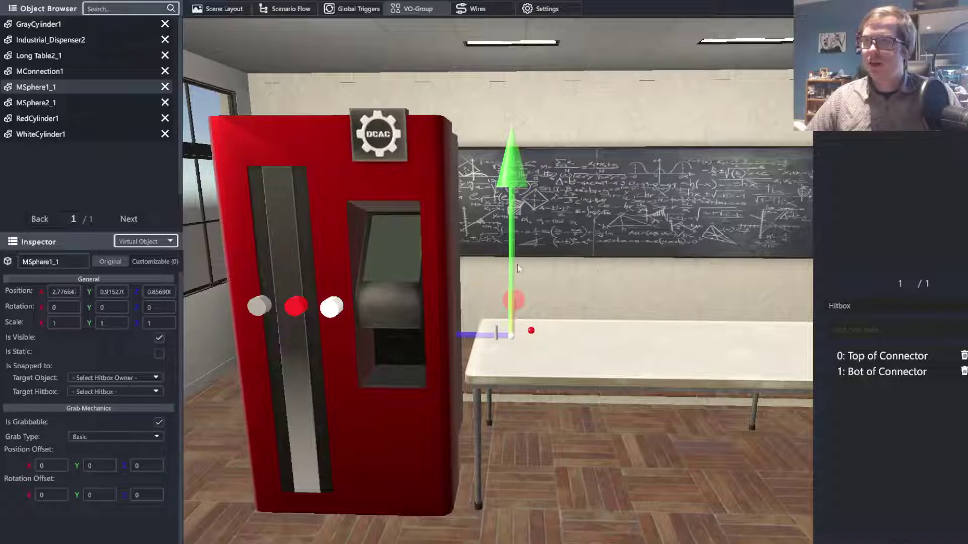
Step: Add a new global trigger logic node named "Connector to Molecule Top"
left_click(337, 9)
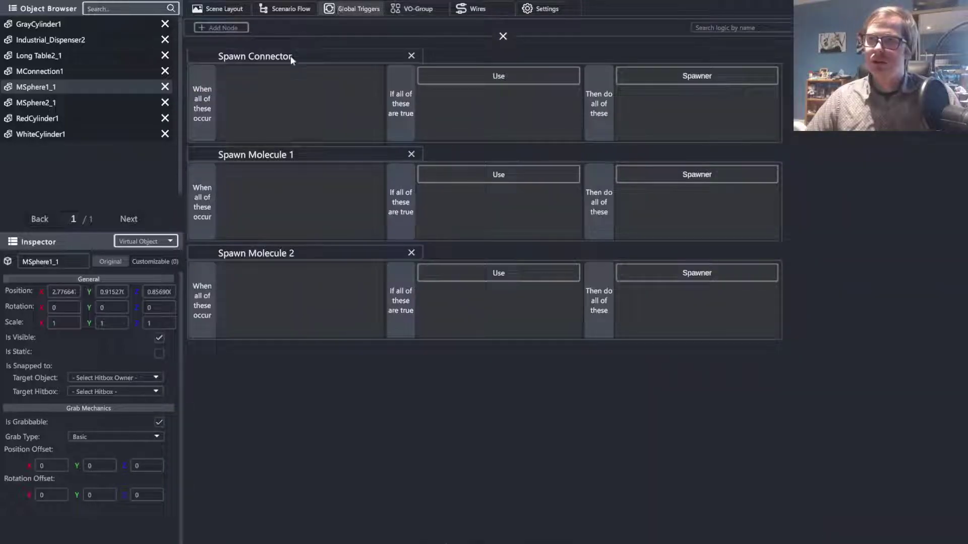
left_click(215, 28)
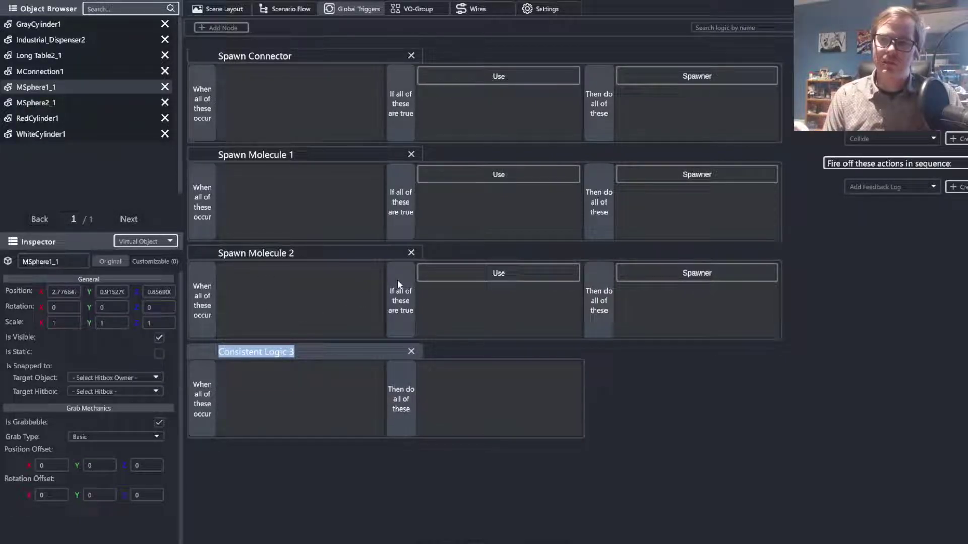
type("C")
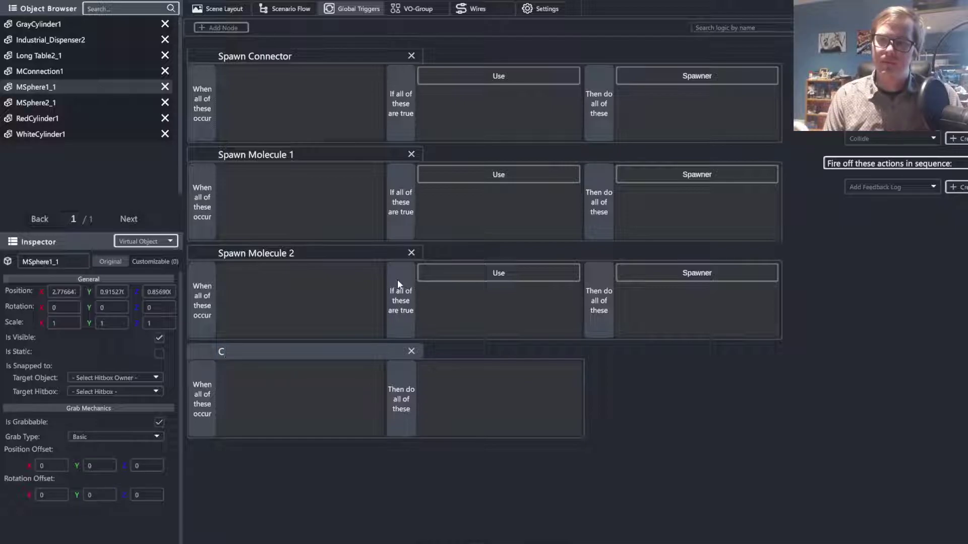
type("onnector to")
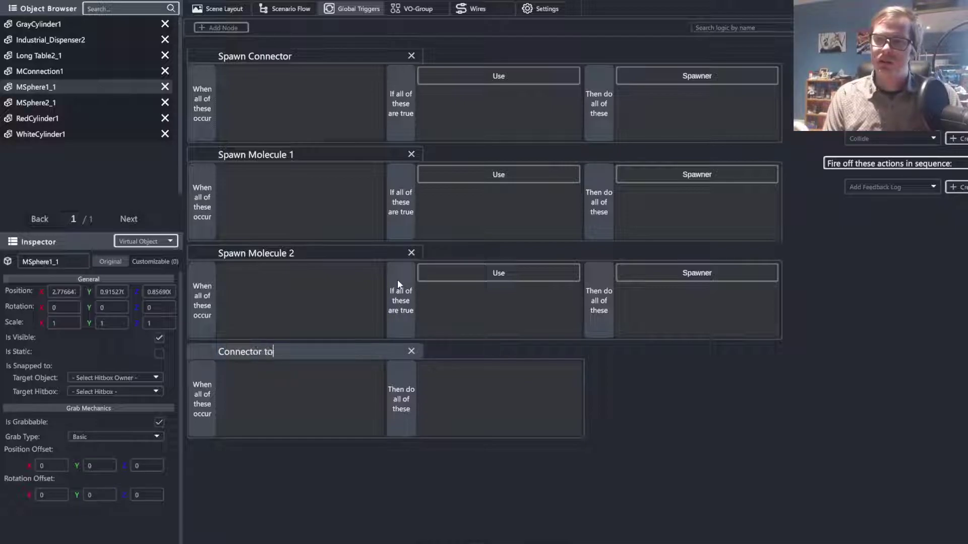
type(" Molecule ")
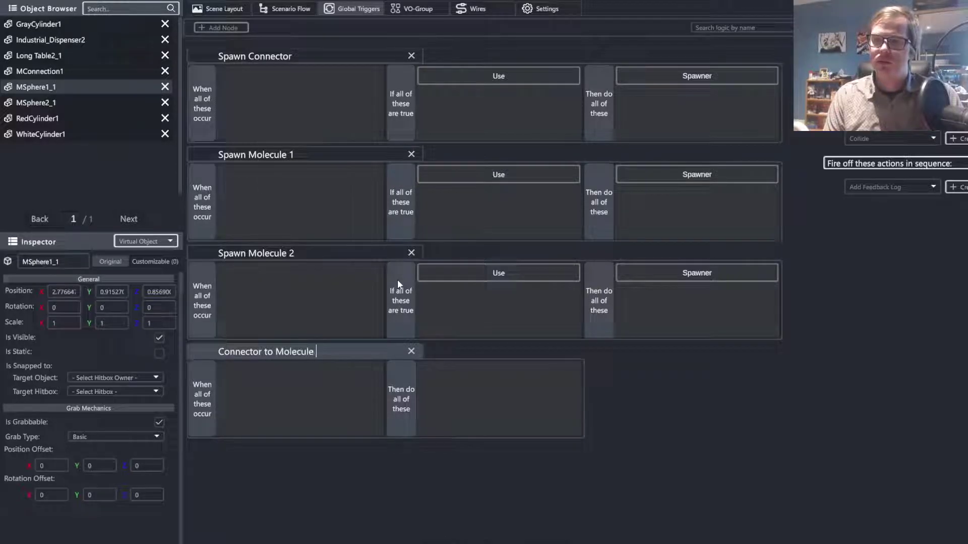
type("Top")
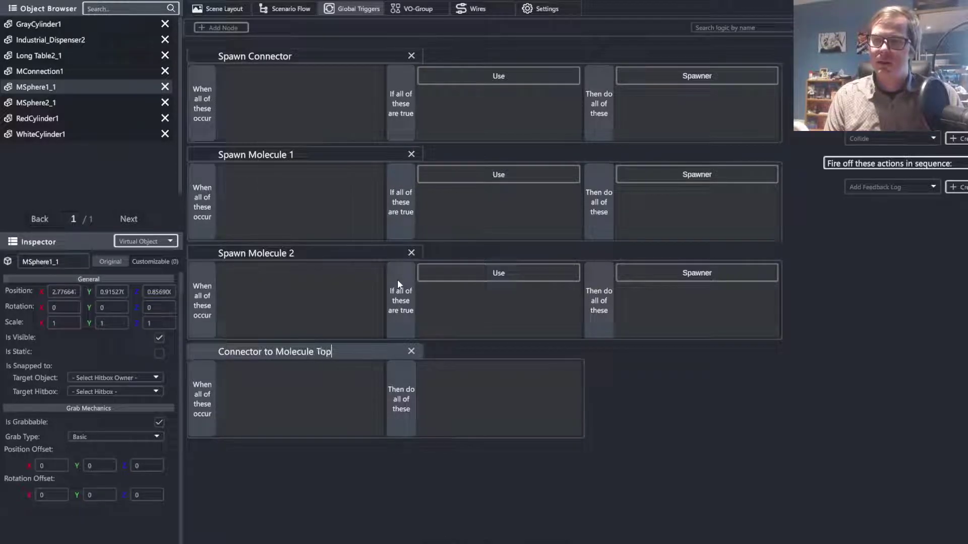
Step: Add a Snap condition to the new node with the Molecular Connections virtual object group as hitbox owner and Top of Connector as target hitbox
left_click(903, 134)
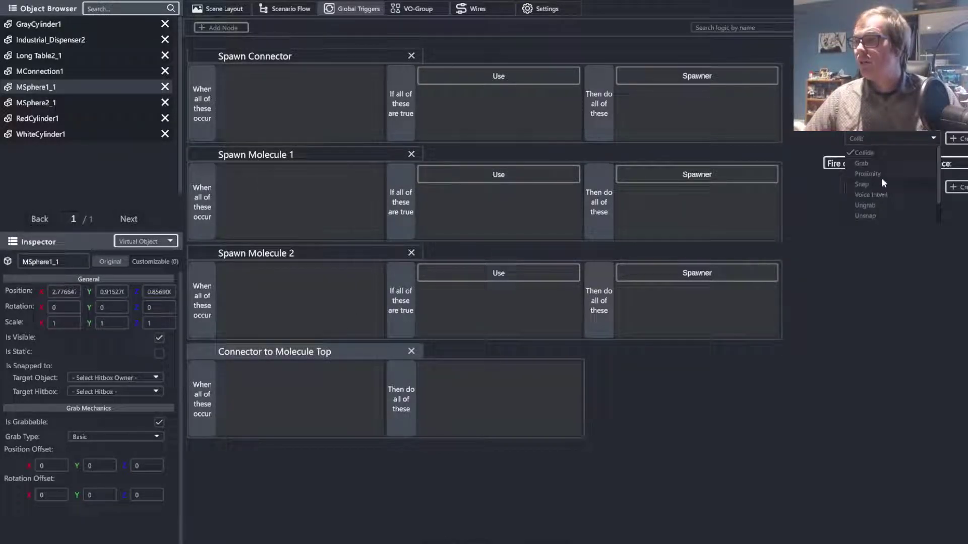
left_click(882, 182)
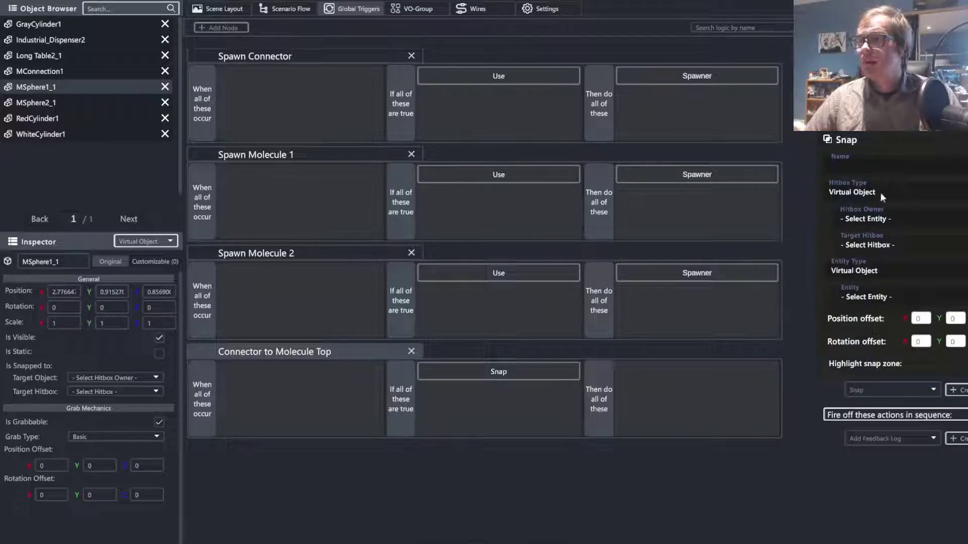
left_click(880, 192)
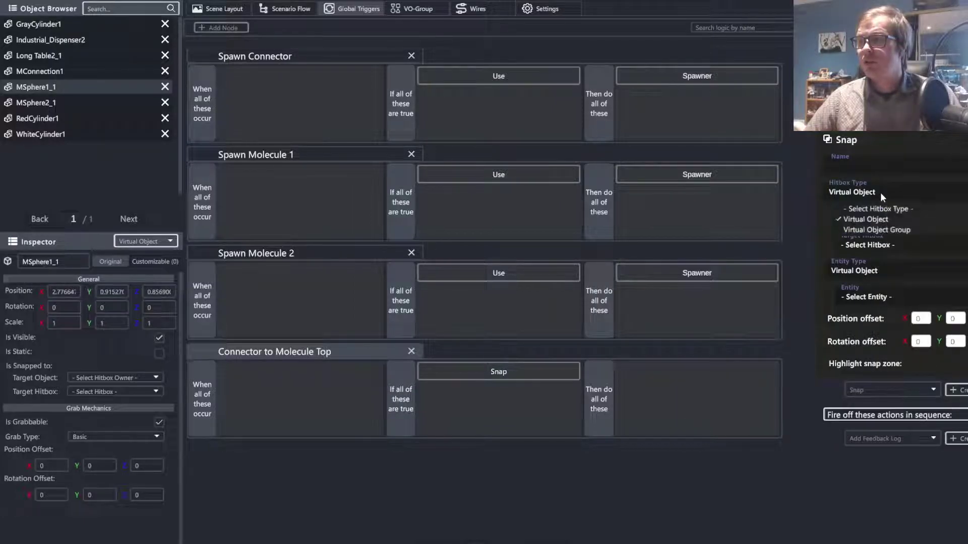
left_click(876, 228)
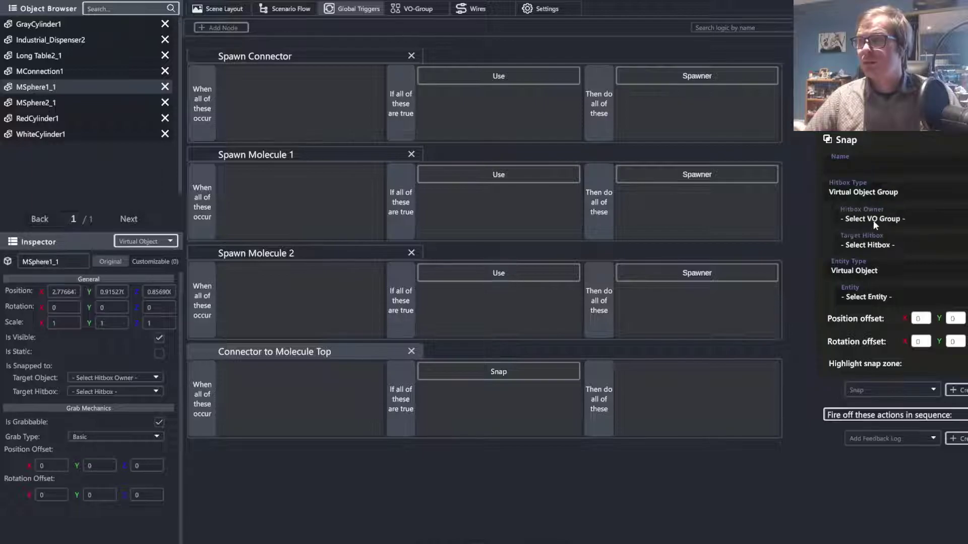
left_click(873, 219)
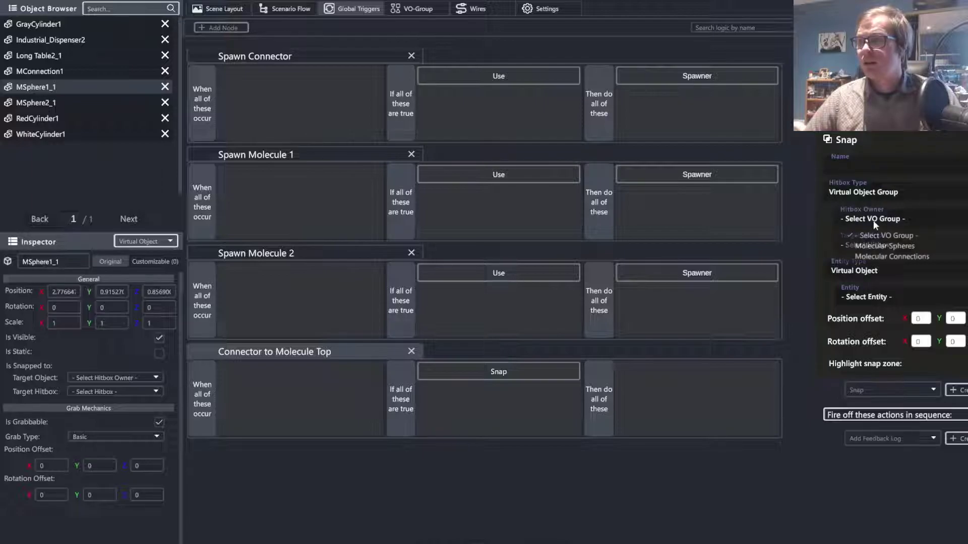
left_click(888, 256)
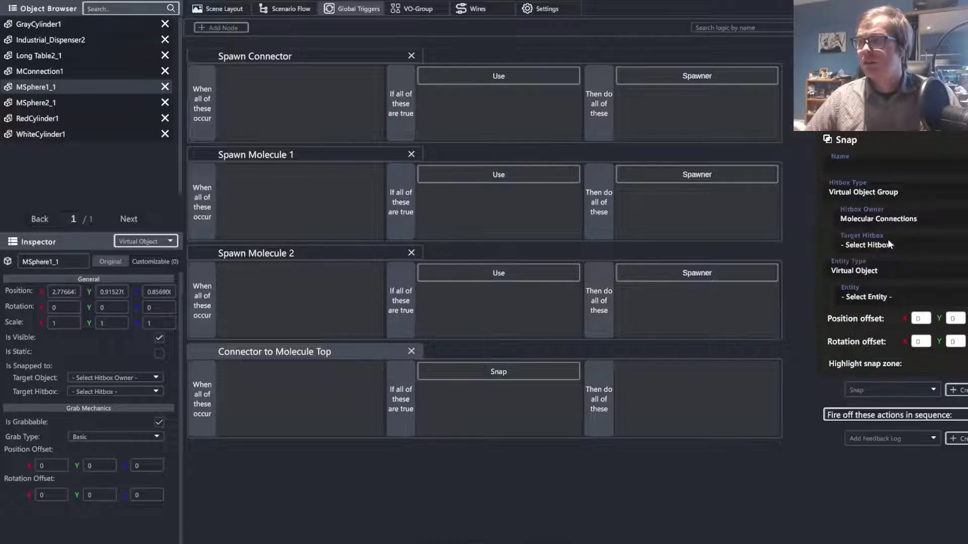
left_click(888, 244)
left_click(882, 272)
Step: Set the Snap condition's entity type to Virtual Object Group and its entity to Molecular Spheres
left_click(872, 277)
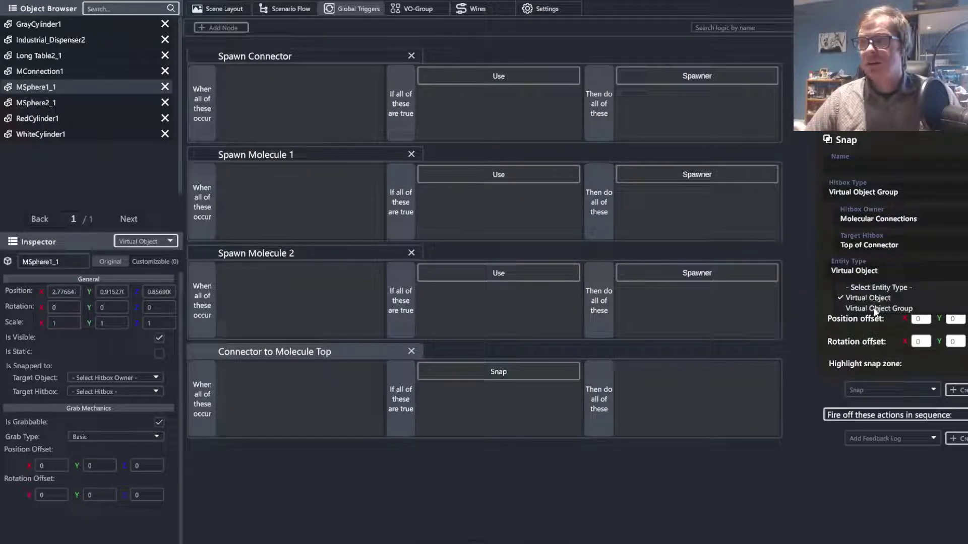
left_click(877, 308)
left_click(882, 297)
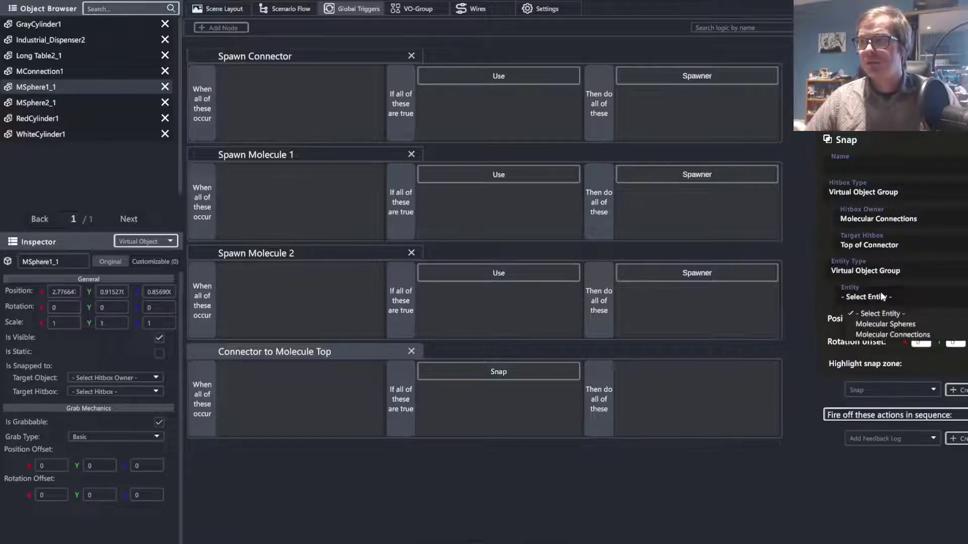
left_click(885, 324)
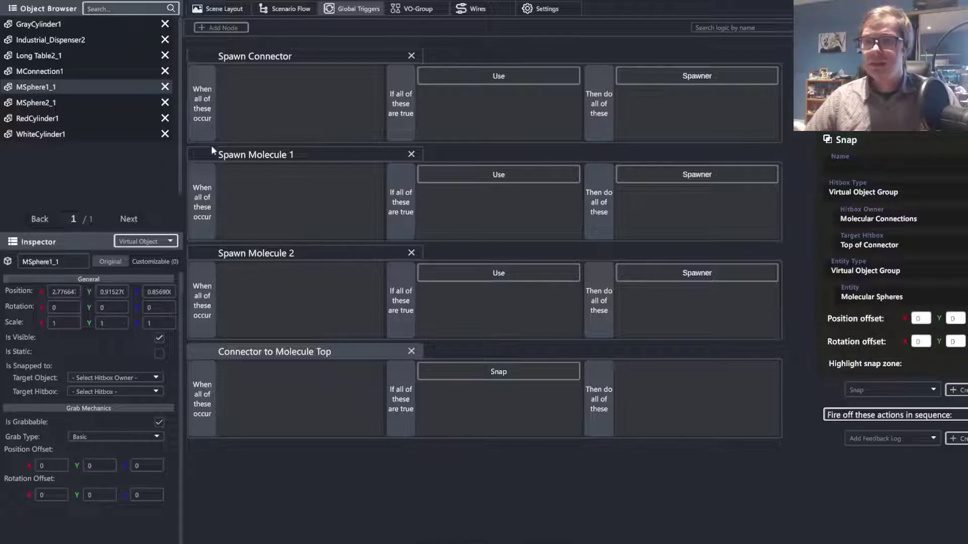
Step: Add another global trigger logic node named "Connector to Molecule Bot"
left_click(221, 28)
double_click(293, 450)
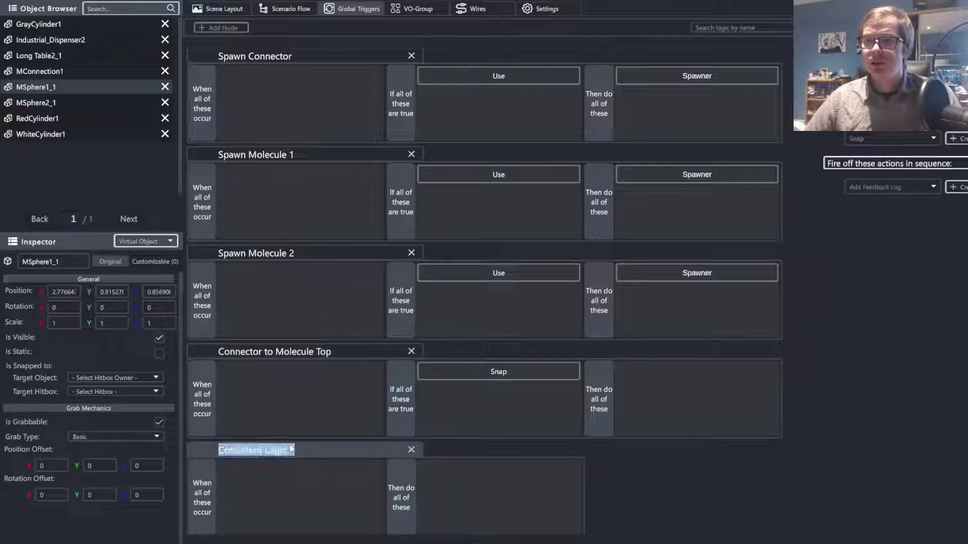
type("Connect")
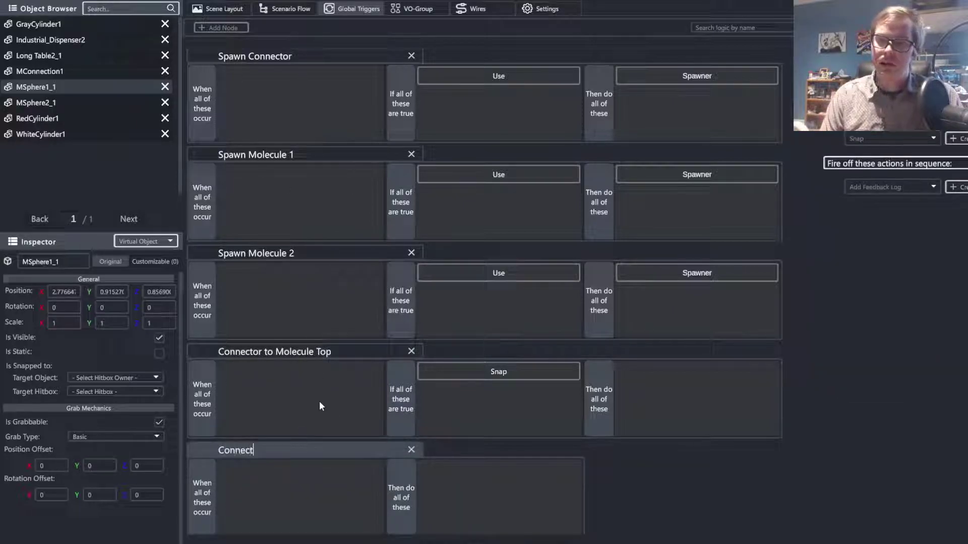
type("or to Mole")
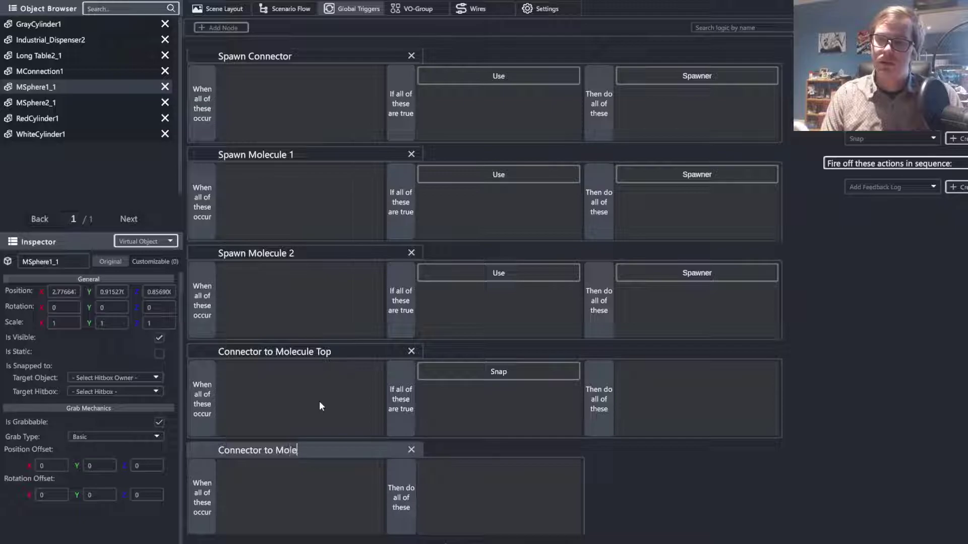
type("cule Bot")
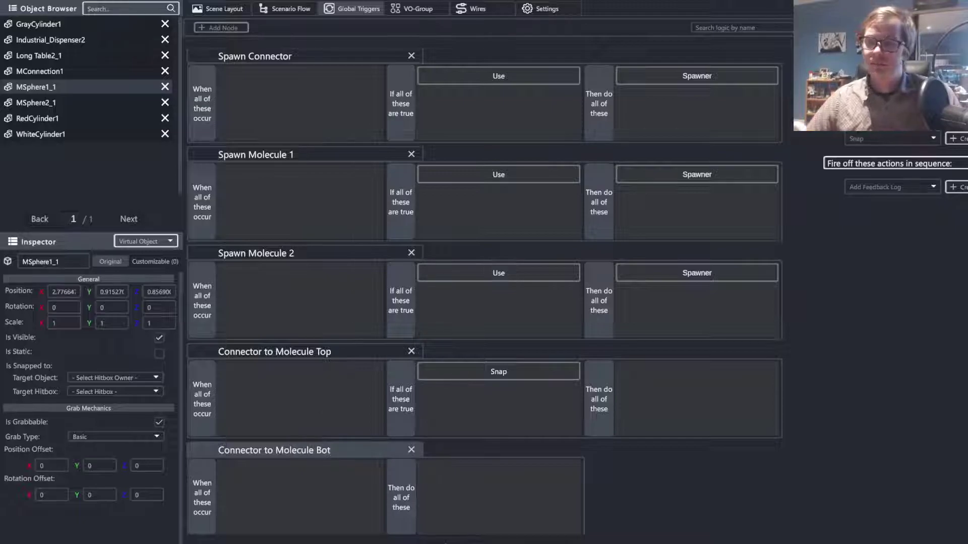
Step: Rename the "Connector to Molecule Top" node as "Molecule to Connector Top"
left_click(230, 351)
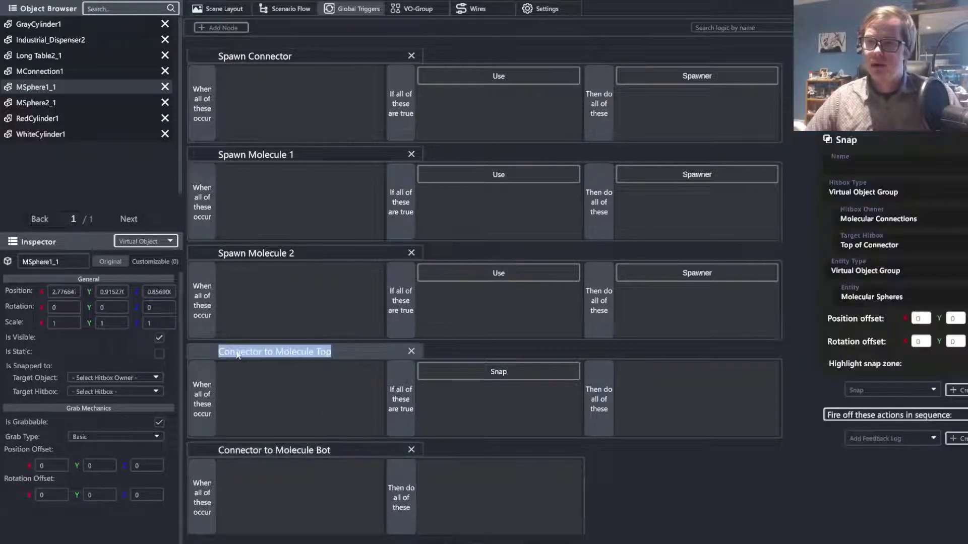
double_click(229, 352)
type("Molecule")
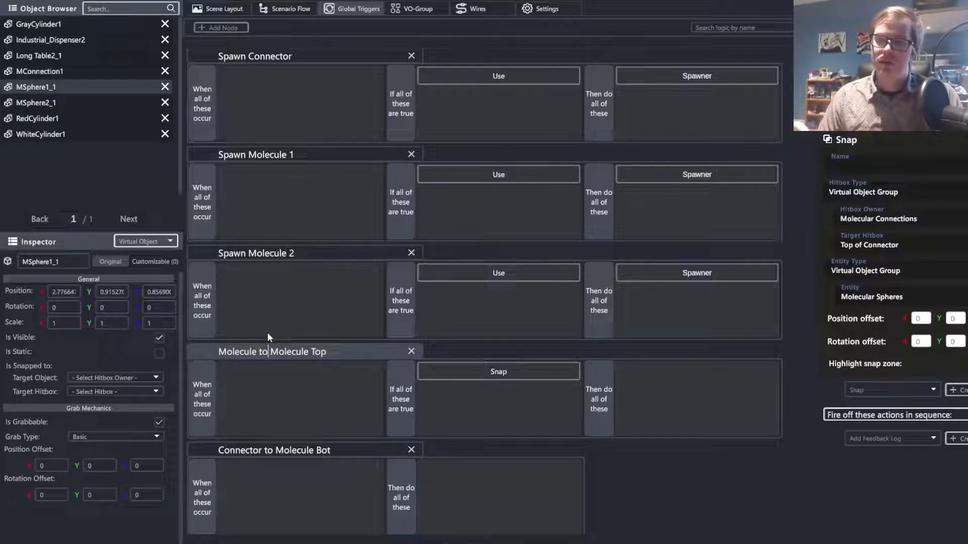
key("ctrl+Right")
key("shift+Right")
key("shift+Right")
key("shift+Right")
key("shift+Right")
key("shift+Right")
key("shift+Right")
key("shift+Right")
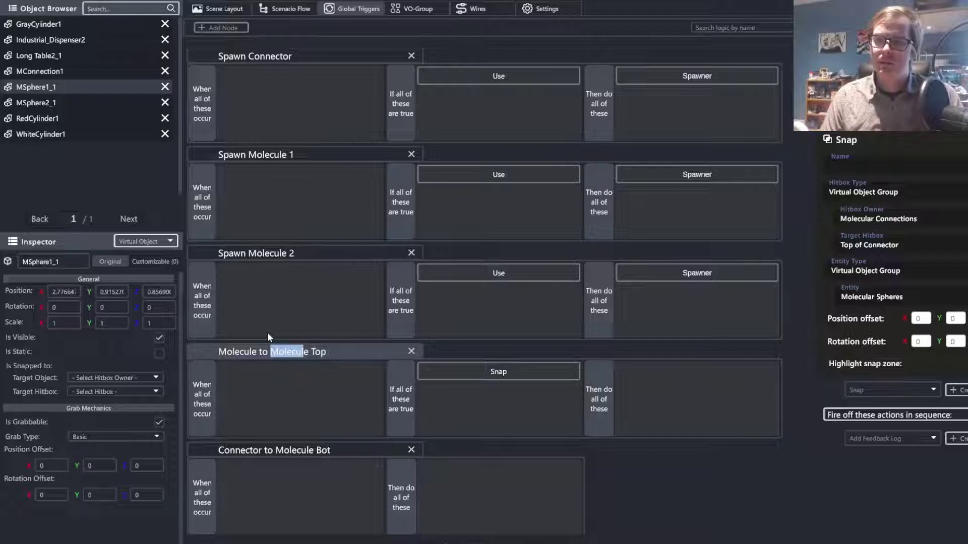
key("shift+Right")
type("Connector")
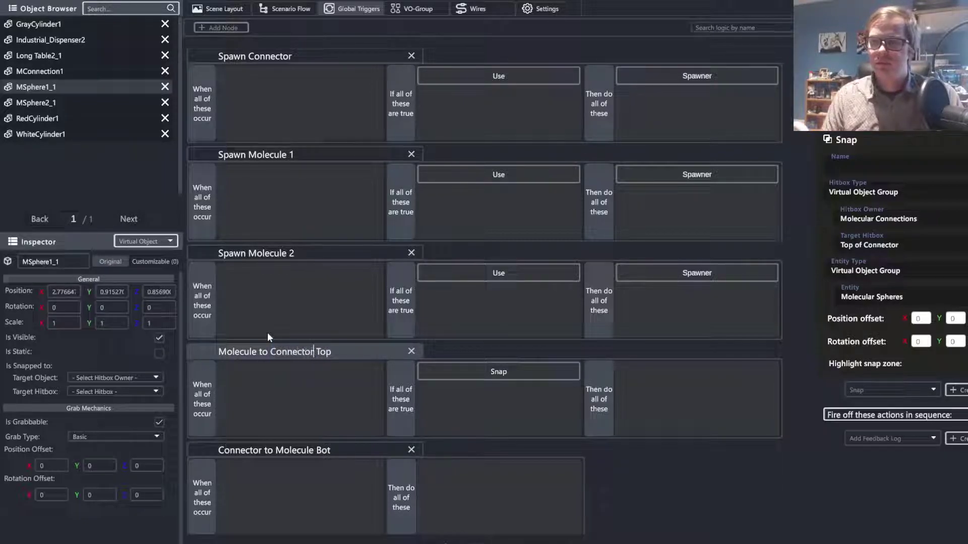
Step: Rename the "Connector to Molecule Bot" node as "Molecule to Connector Bot"
double_click(240, 450)
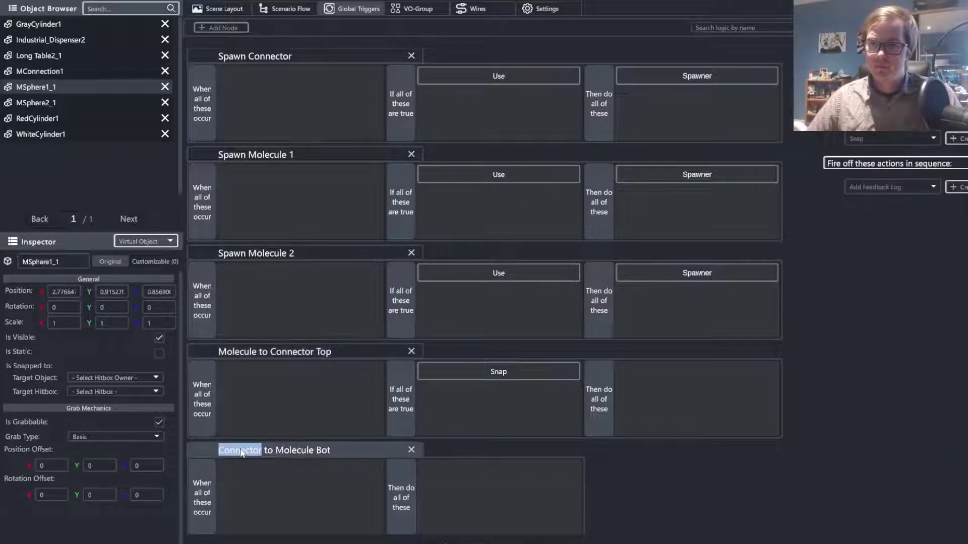
type("Molecu")
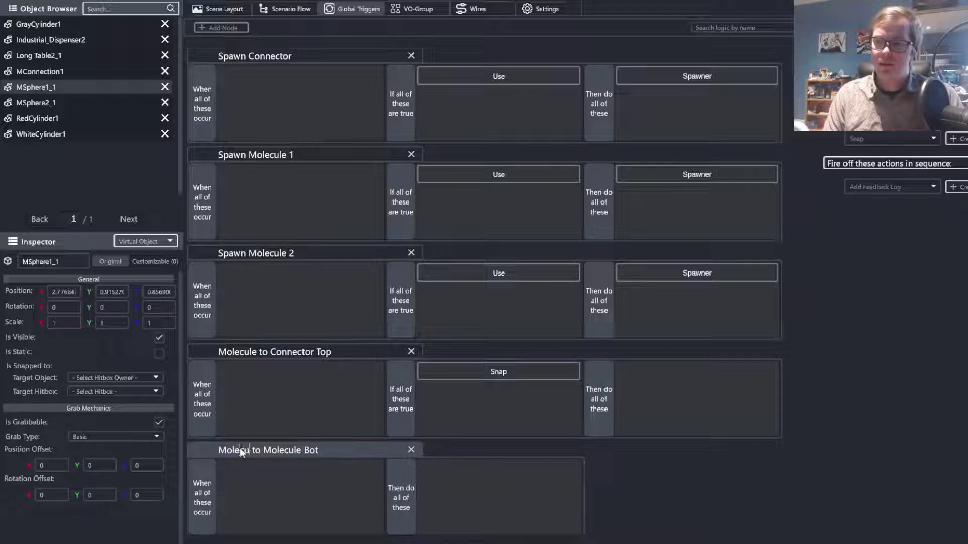
type("le")
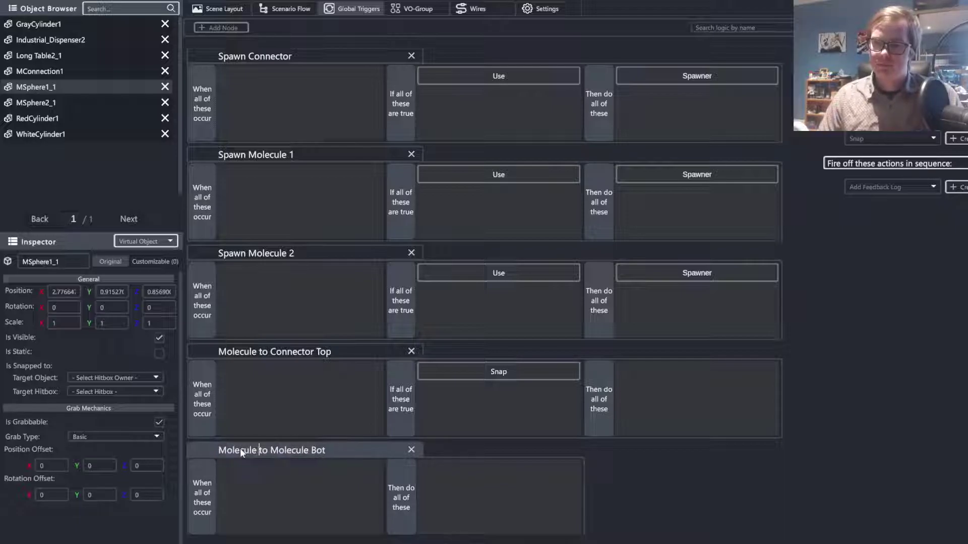
key("Right")
key("Right")
key("Right")
key("Right")
key("shift+Right")
key("shift+Right")
key("shift+Right")
key("shift+Right")
key("shift+Right")
key("shift+Right")
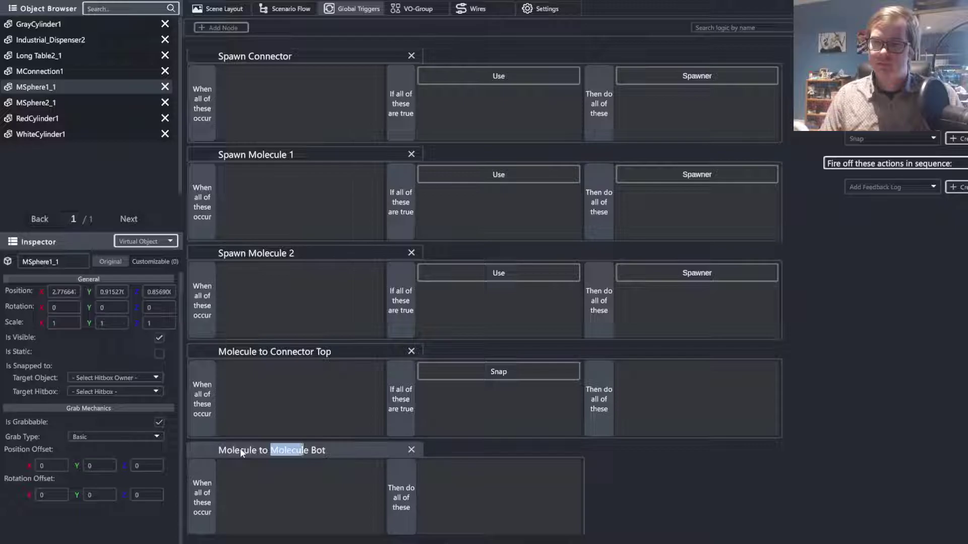
key("shift+Right")
key("shift+Right")
type("Connector")
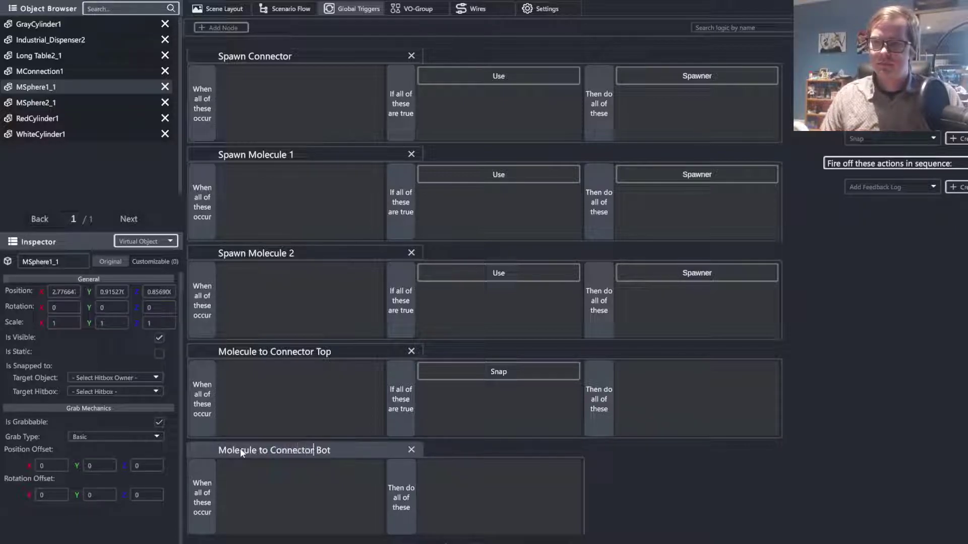
Step: Add a Snap condition to Molecule to Connector Bot with the Molecular Connections virtual object group as hitbox owner and Bot of Connector as target hitbox
left_click(956, 139)
left_click(900, 208)
left_click(891, 228)
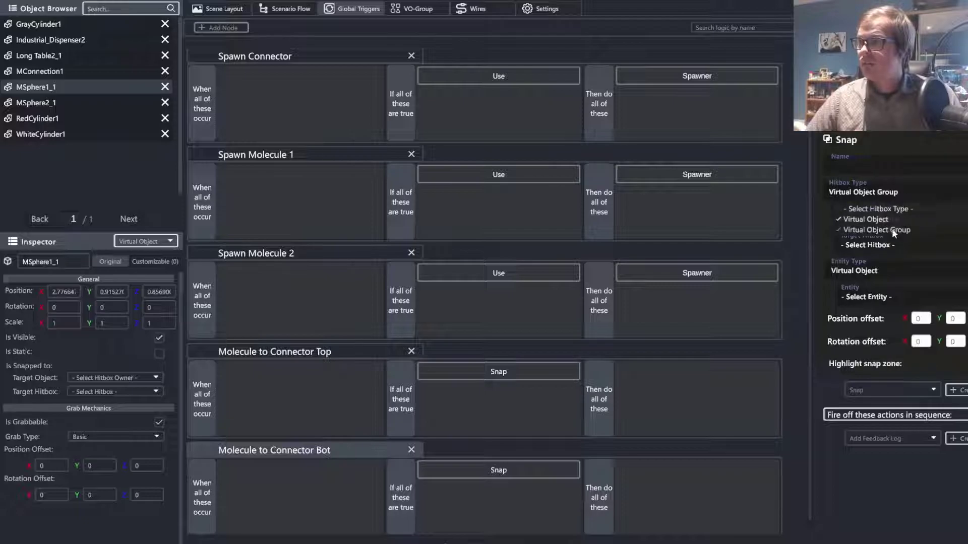
left_click(889, 230)
left_click(900, 255)
left_click(890, 242)
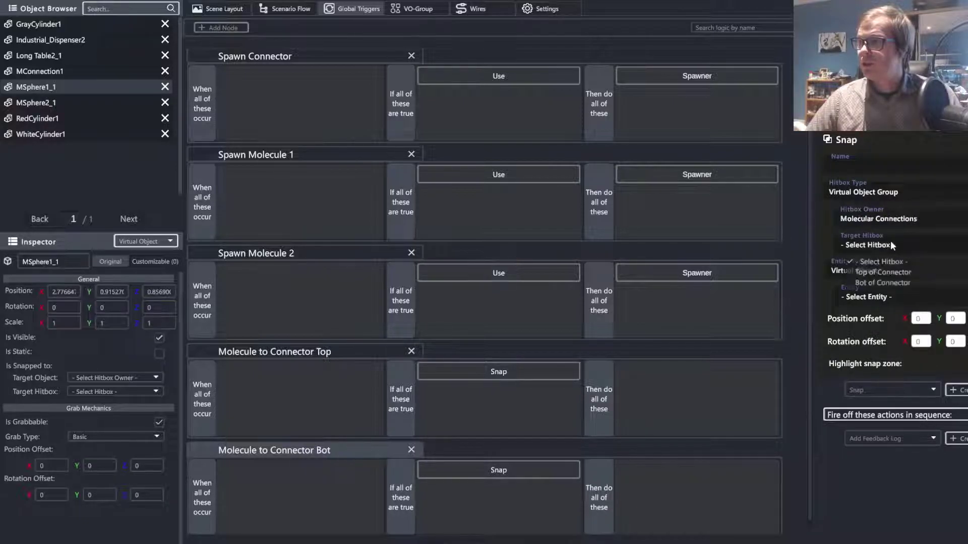
left_click(888, 284)
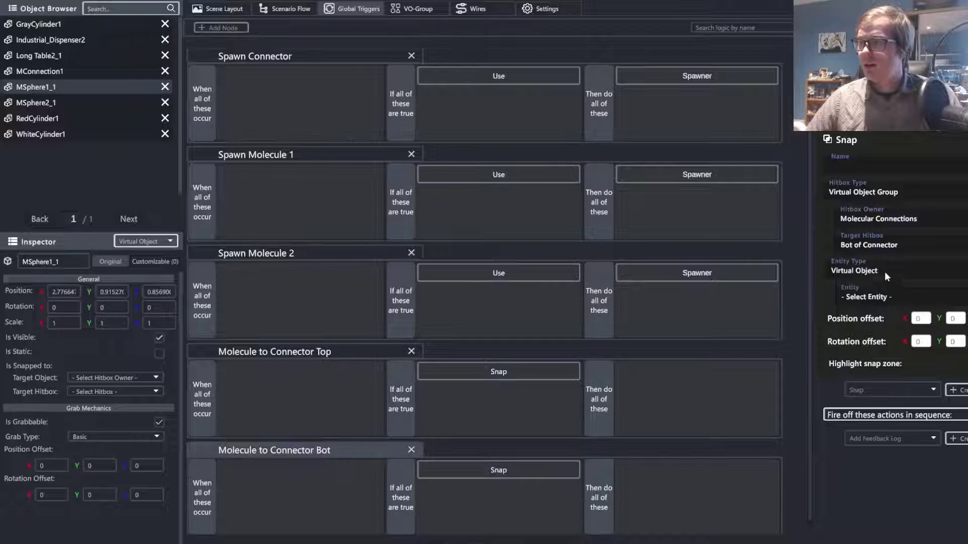
Step: Set the entity of the Molecule to Connector Bot snap to the Molecular Spheres virtual object group
left_click(884, 271)
left_click(888, 308)
left_click(882, 298)
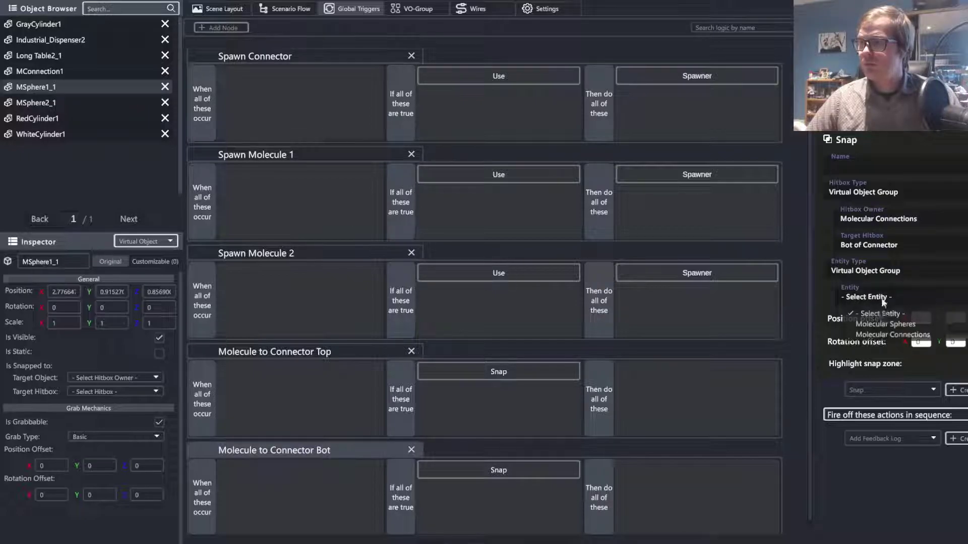
left_click(887, 324)
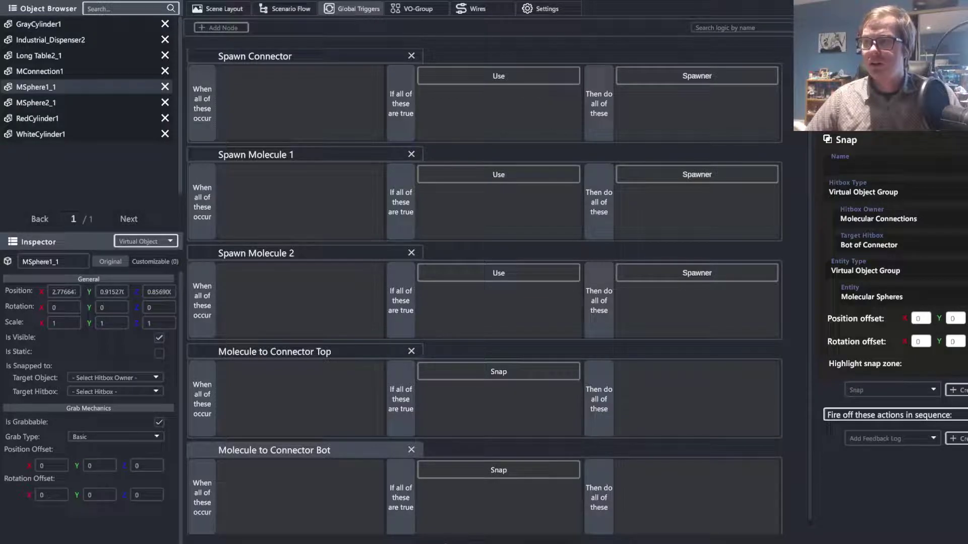
Step: Return from the global triggers to the scene layout with the dispenser and table
left_click(195, 353)
left_click(205, 443)
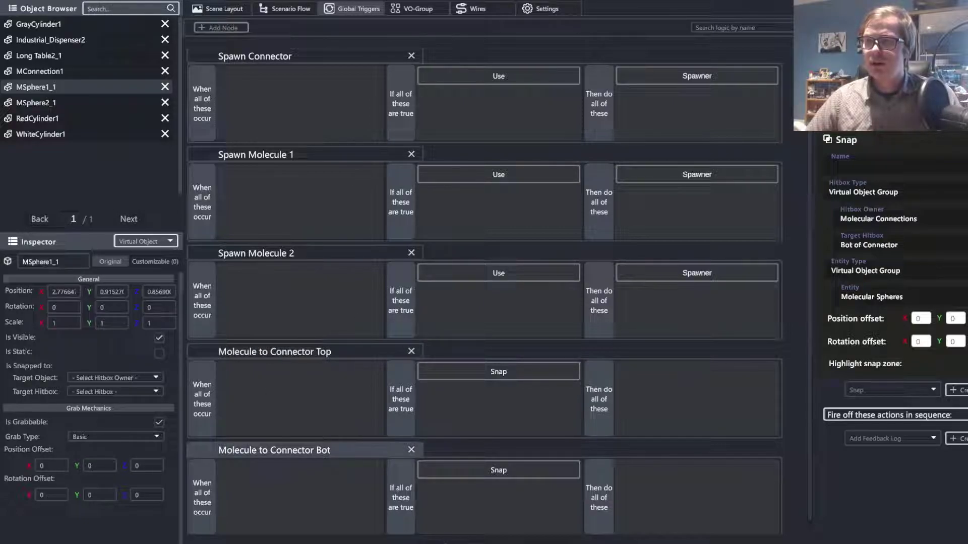
left_click(284, 8)
left_click(215, 10)
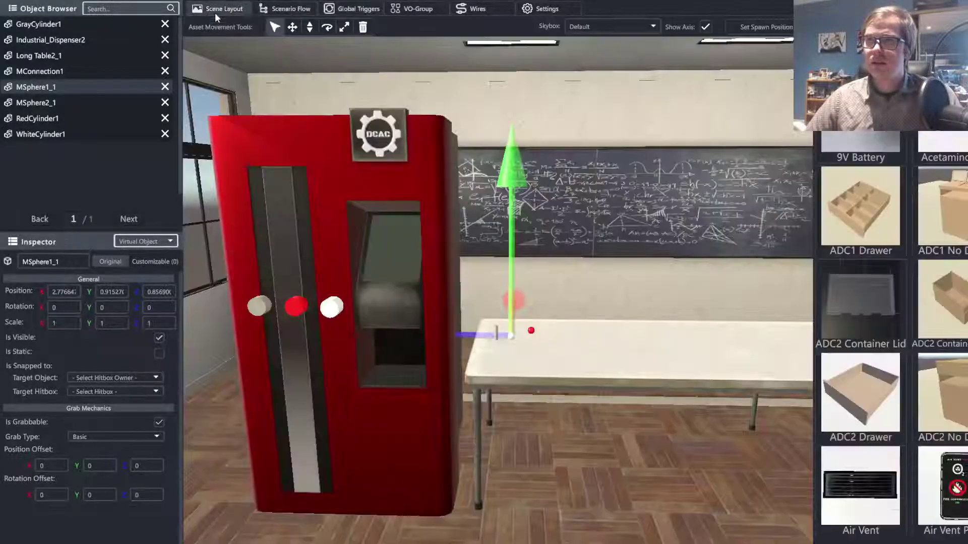
Step: Examine the connector and molecule spheres on the table up close, selecting the red sphere
right_click_drag(579, 265, 583, 276)
scroll(583, 276, "up", 5)
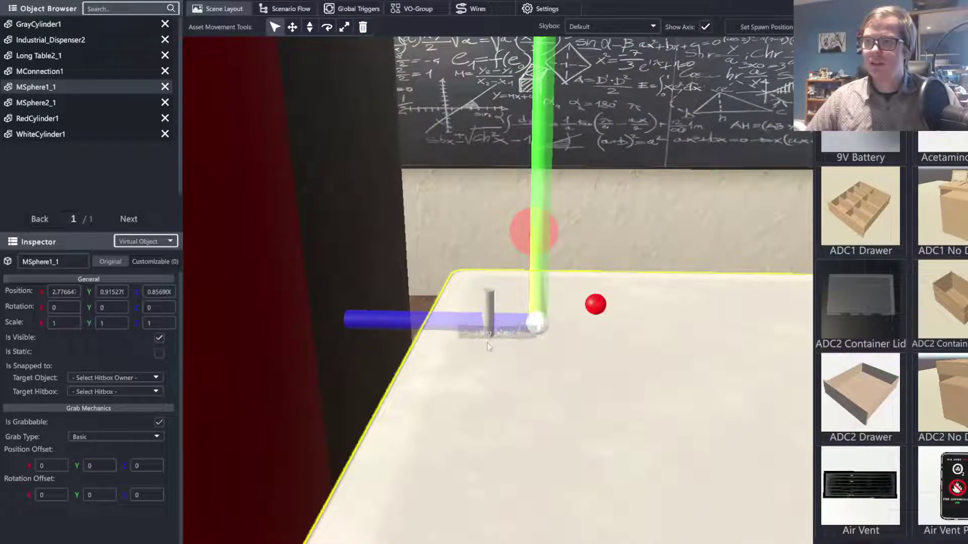
right_click_drag(577, 286, 407, 308)
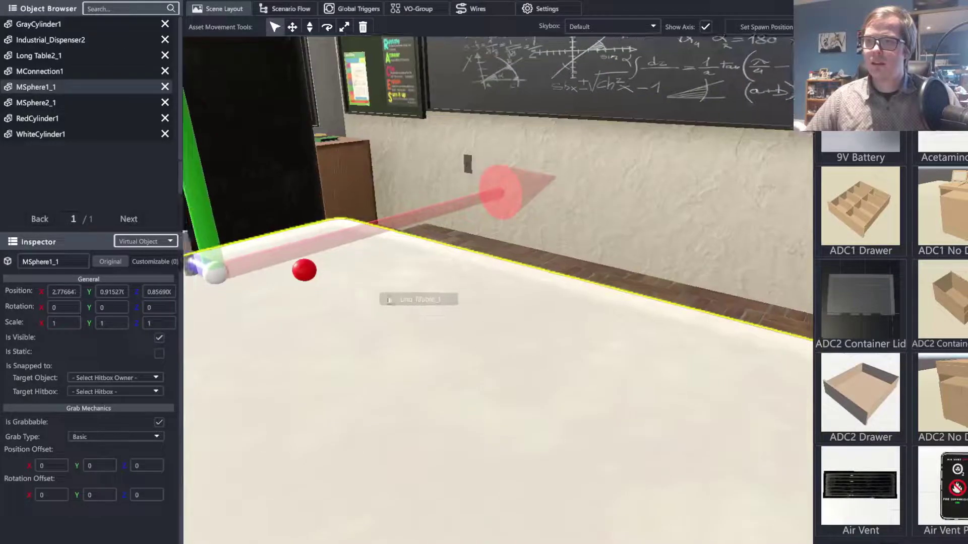
left_click(307, 271)
left_click(306, 272)
right_click_drag(306, 272, 356, 209)
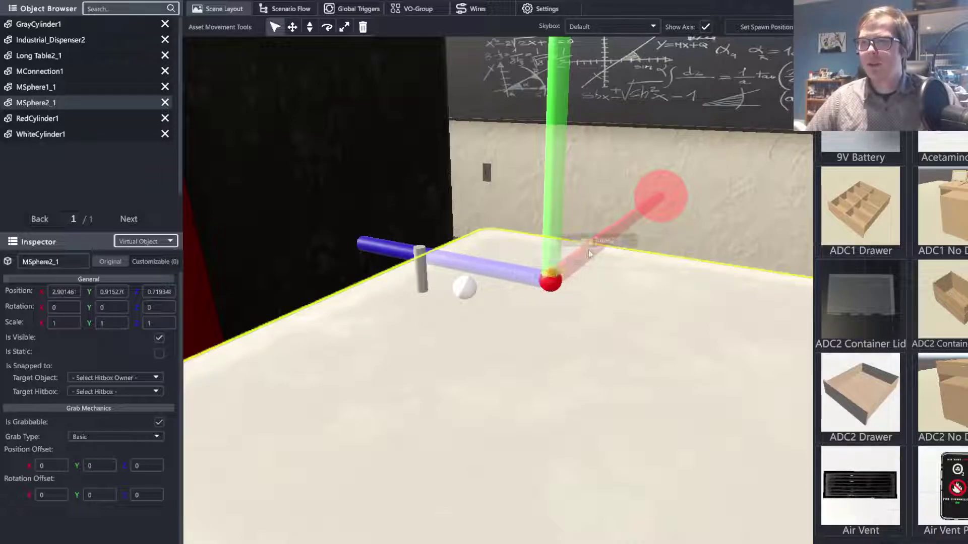
right_click_drag(431, 202, 542, 188)
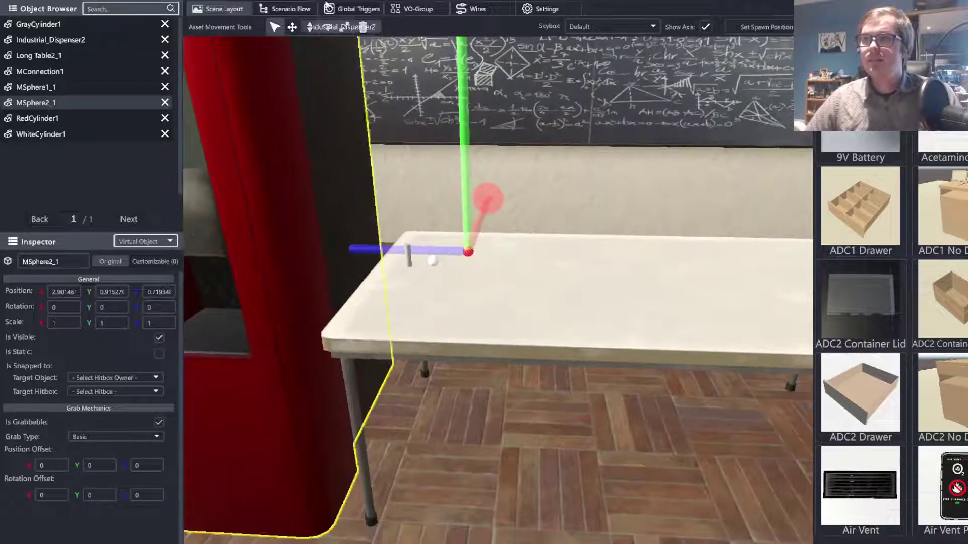
Step: Add a global trigger node named "Connector to Molecule Top"
left_click(299, 11)
left_click(355, 9)
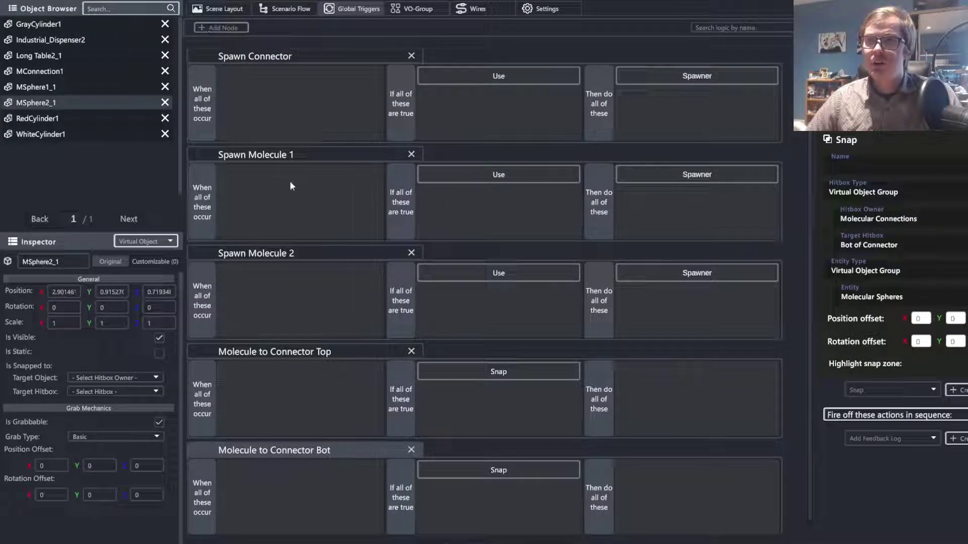
left_click(232, 28)
double_click(275, 60)
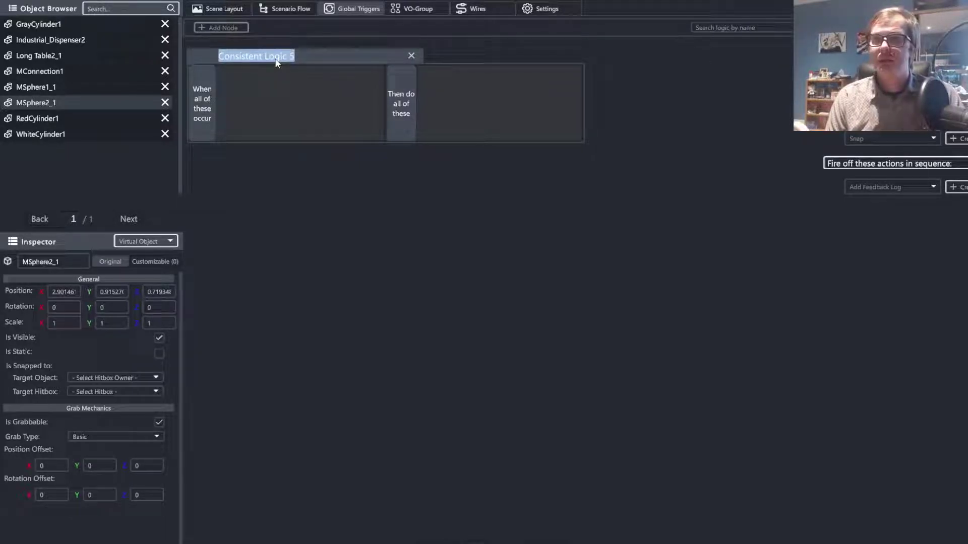
type("Connector to Mol")
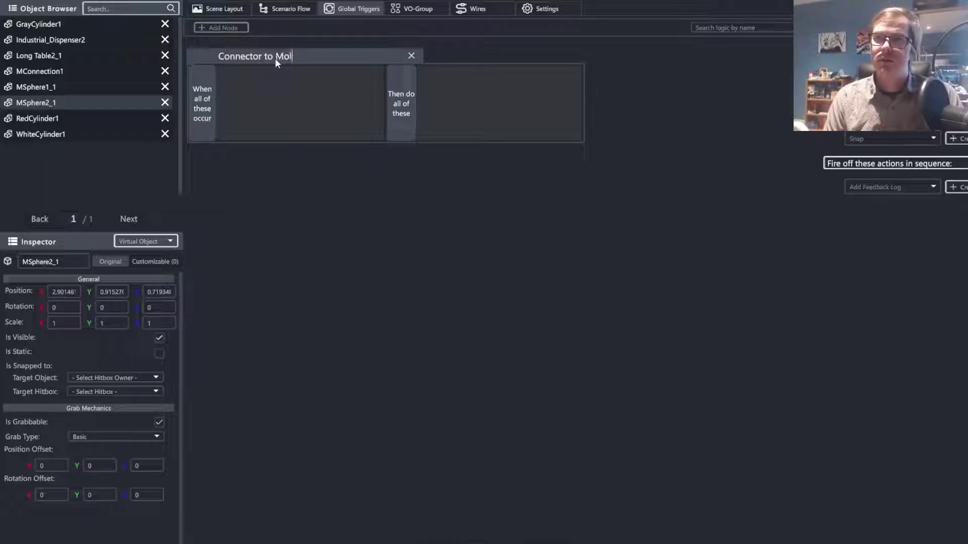
type("ecule")
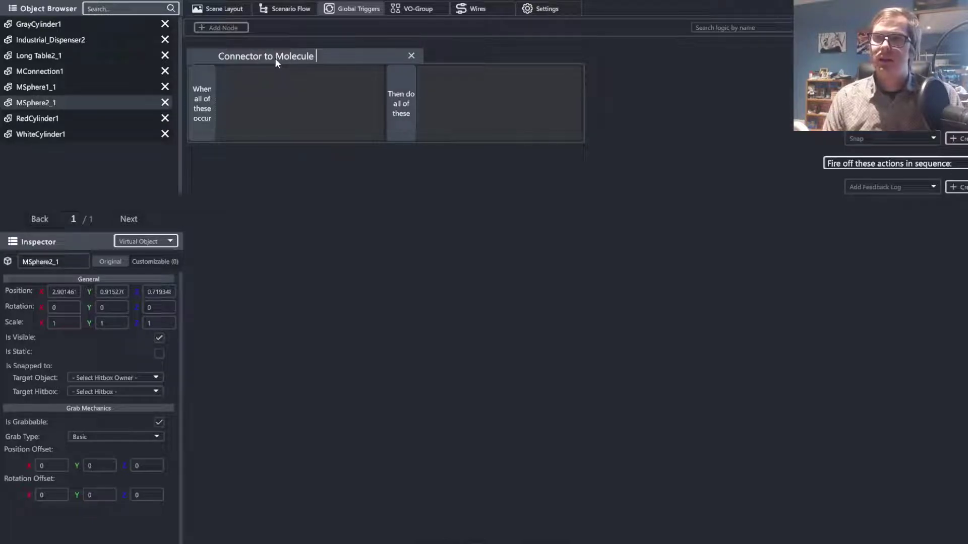
key("ctrl+a")
key("ctrl+c")
left_click(328, 53)
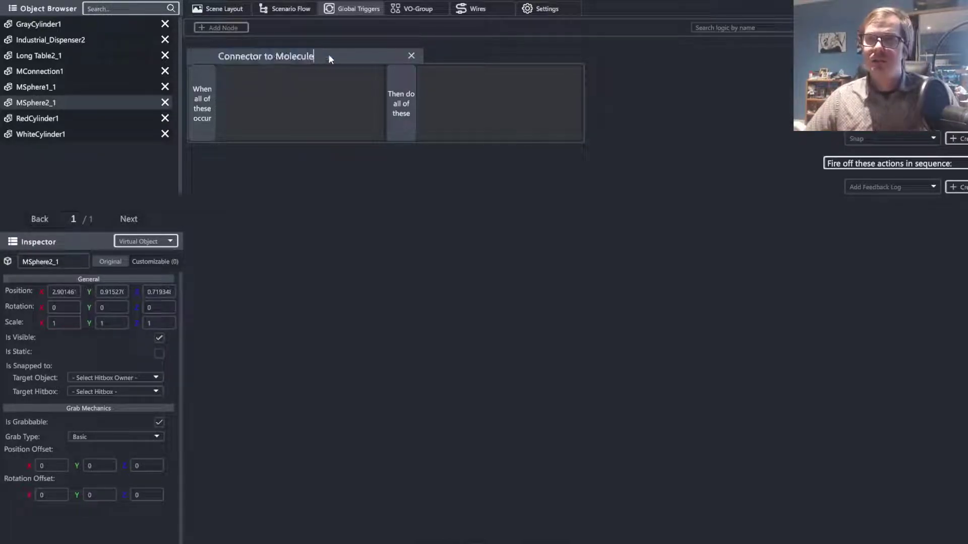
type("Top")
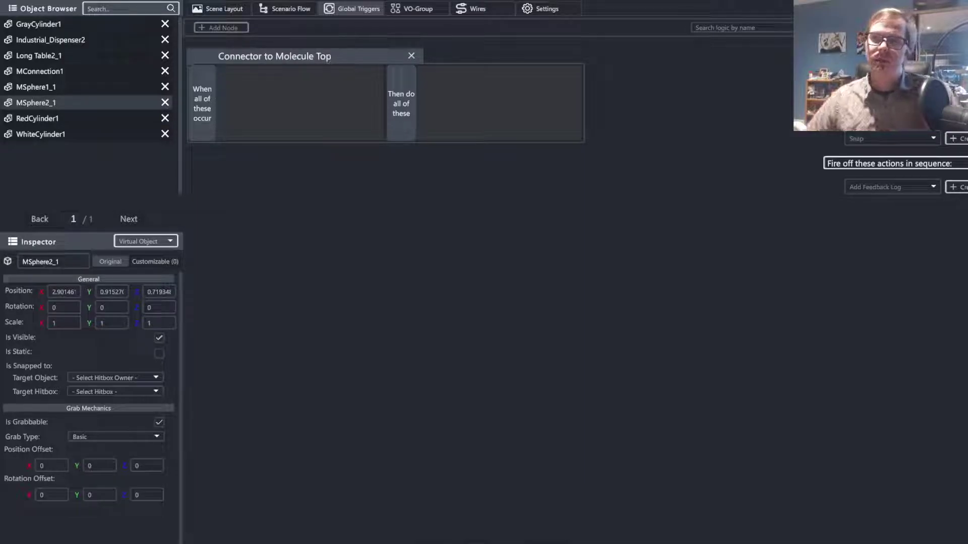
Step: Add two more trigger nodes named "Connector to Molecule Bot" and "Connector to Molecule Left"
left_click(242, 28)
left_click(307, 153)
key("ctrl+v")
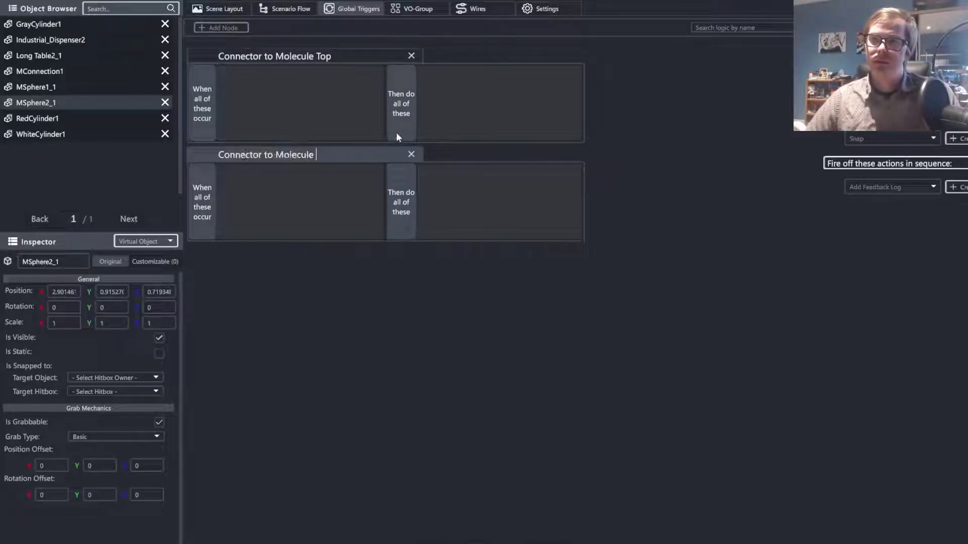
type("Bot")
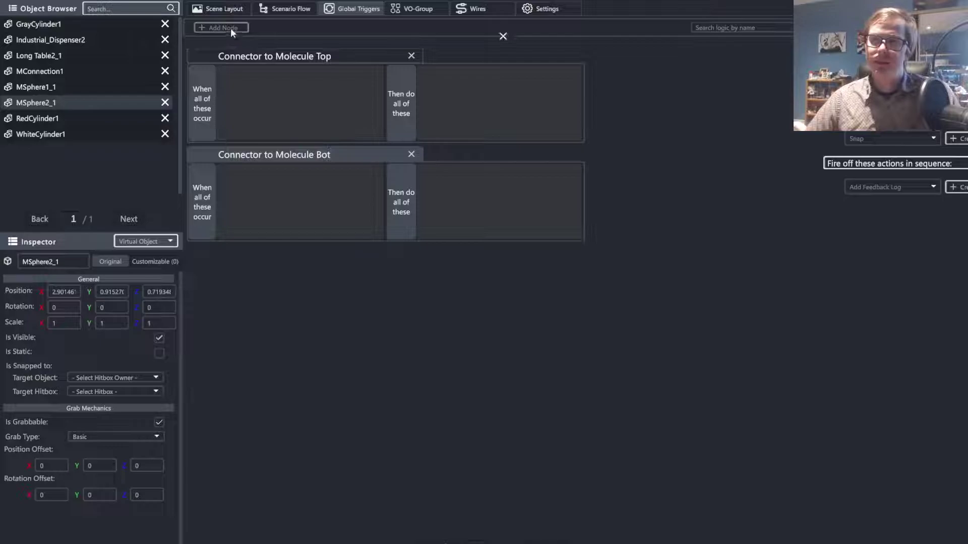
left_click(221, 28)
left_click(286, 255)
key("ctrl+v")
type("Left")
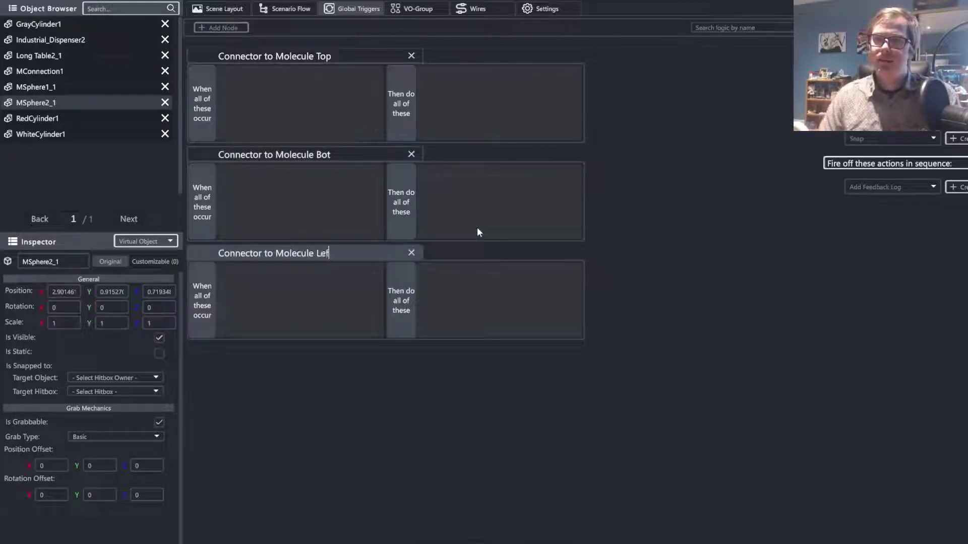
Step: Add two trigger nodes named "Connector to Molecule Right" and "Connector to Molecule Front"
left_click(229, 29)
left_click(285, 353)
key("ctrl+v")
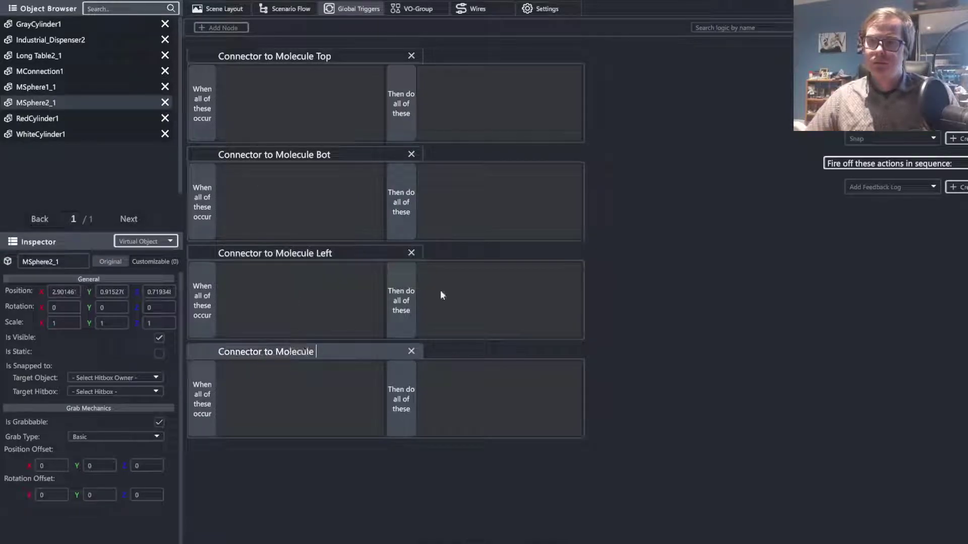
type("Right")
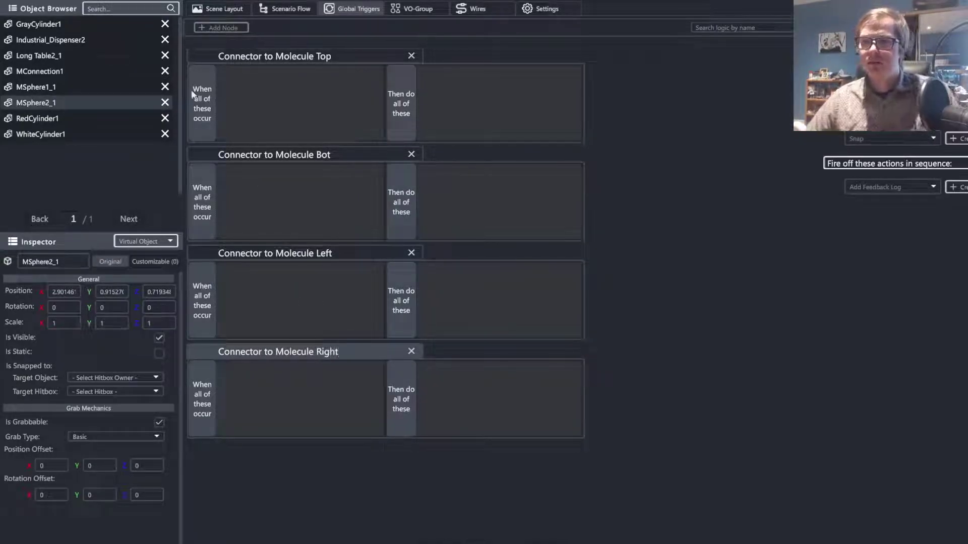
left_click(236, 29)
left_click(294, 450)
key("ctrl+v")
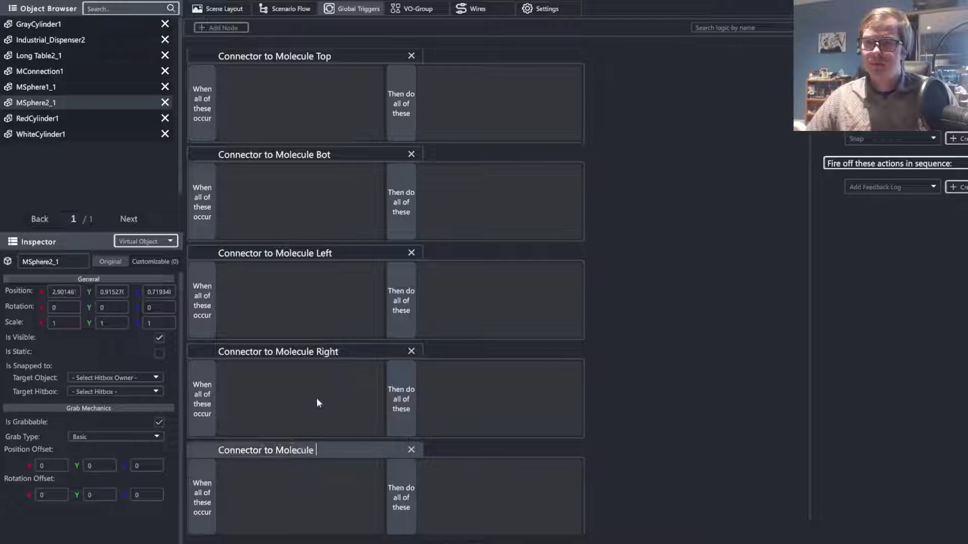
type("Front")
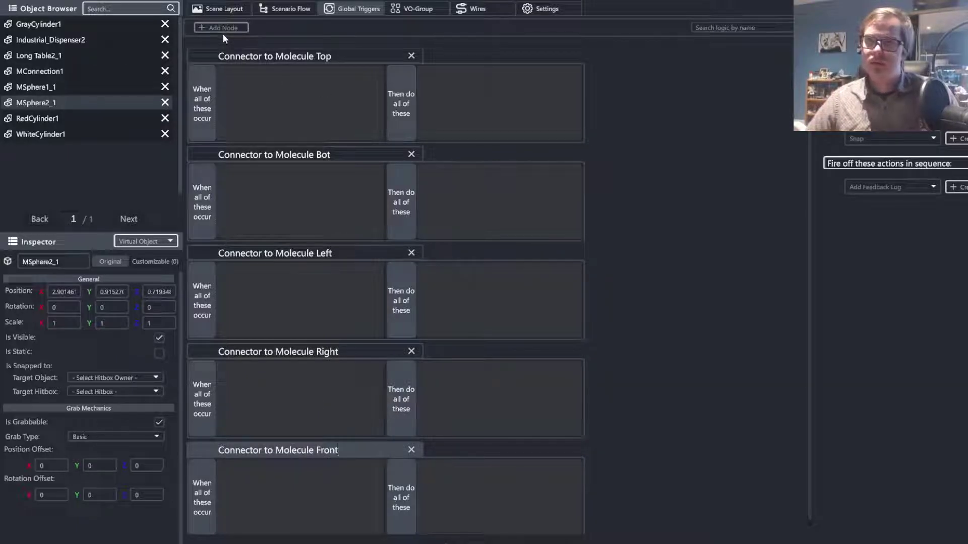
Step: Add a trigger node named "Connector to Molecule Back"
left_click(223, 26)
left_click(303, 56)
key("ctrl+v")
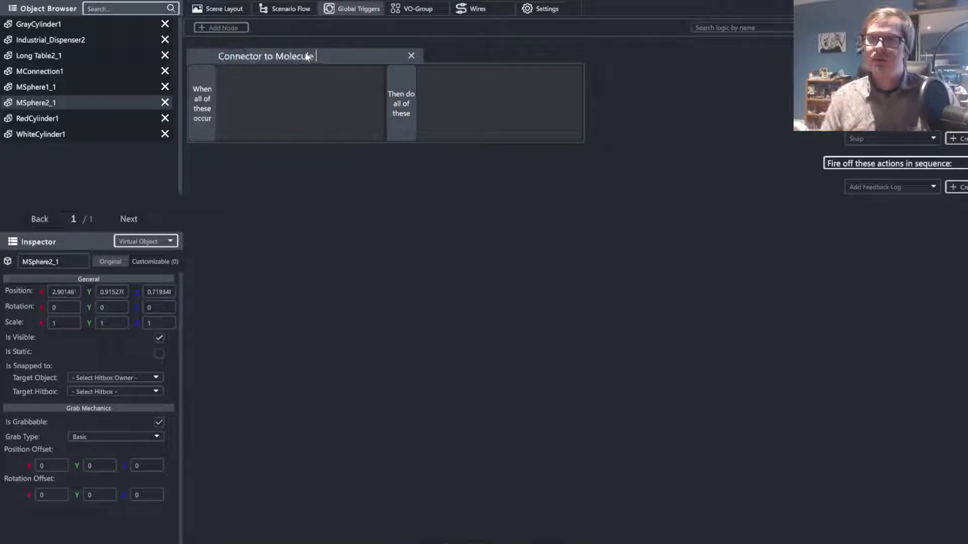
type("Back")
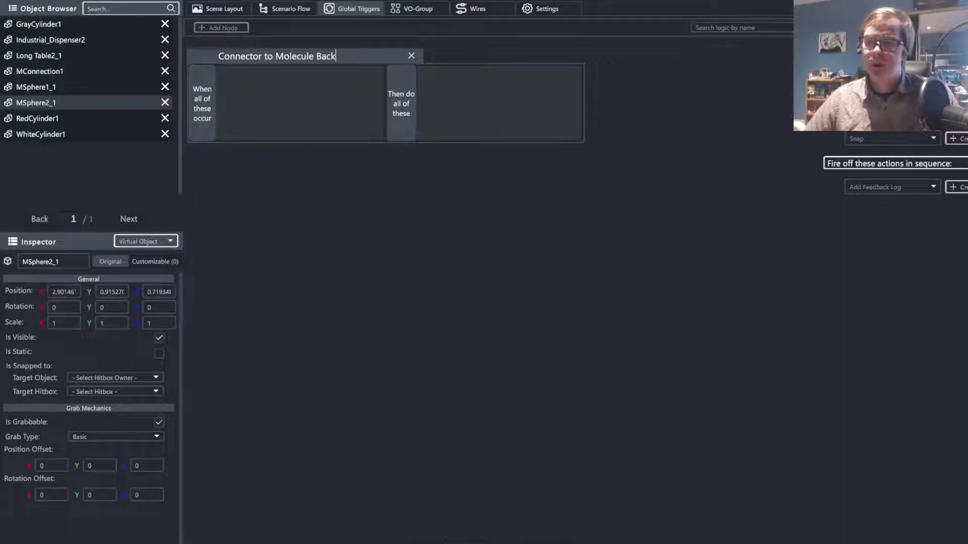
key("Return")
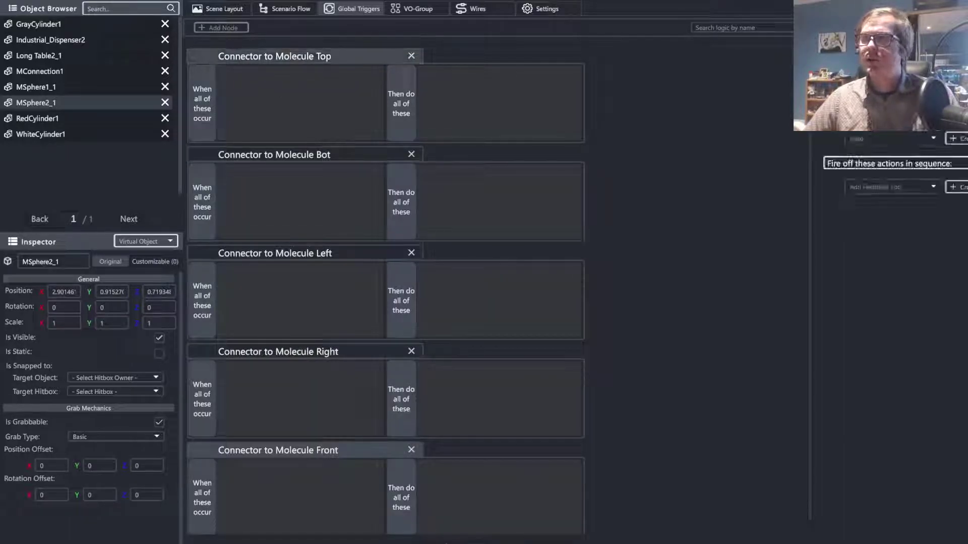
Step: Add a Snap condition to Connector to Molecule Top with the Molecular Spheres virtual object group as hitbox owner and Top Connection as target hitbox
left_click(957, 138)
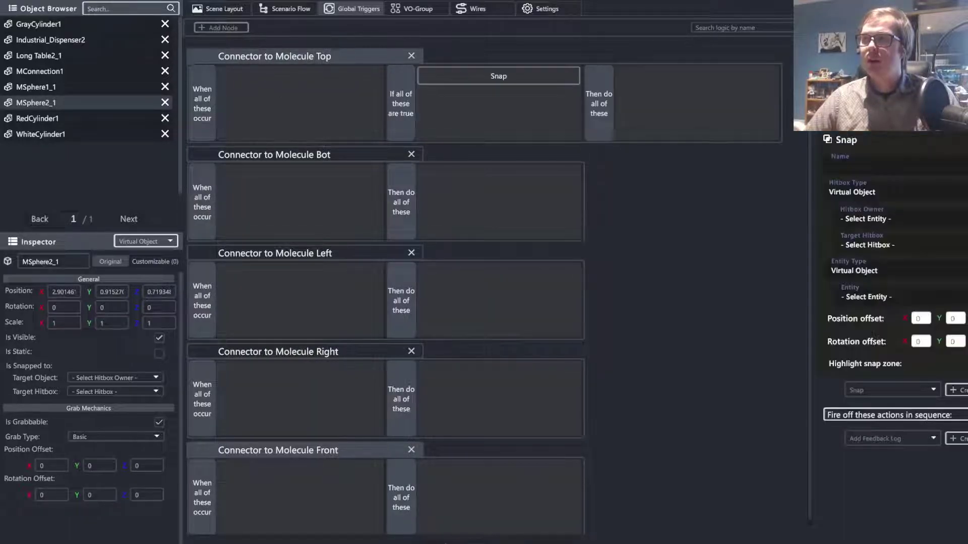
left_click(920, 188)
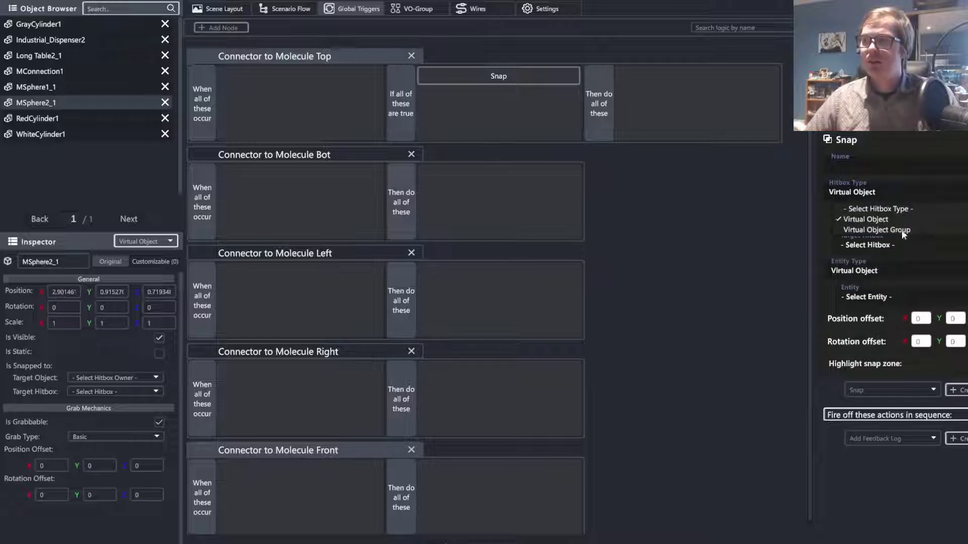
left_click(902, 229)
left_click(889, 219)
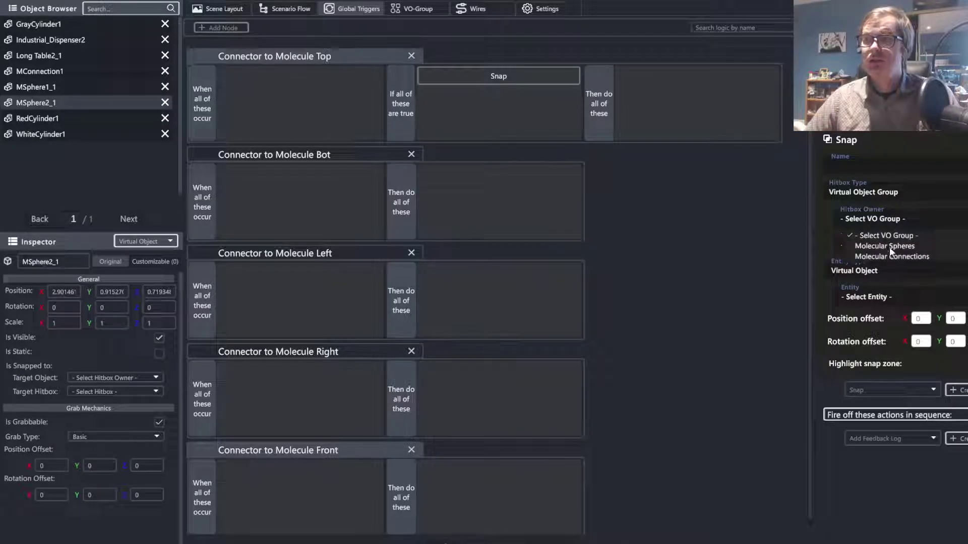
left_click(889, 246)
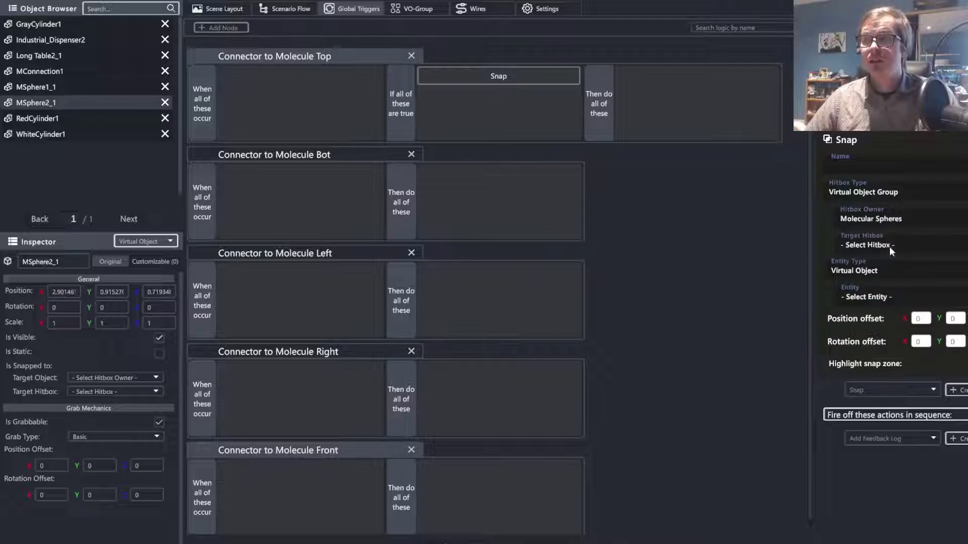
left_click(890, 247)
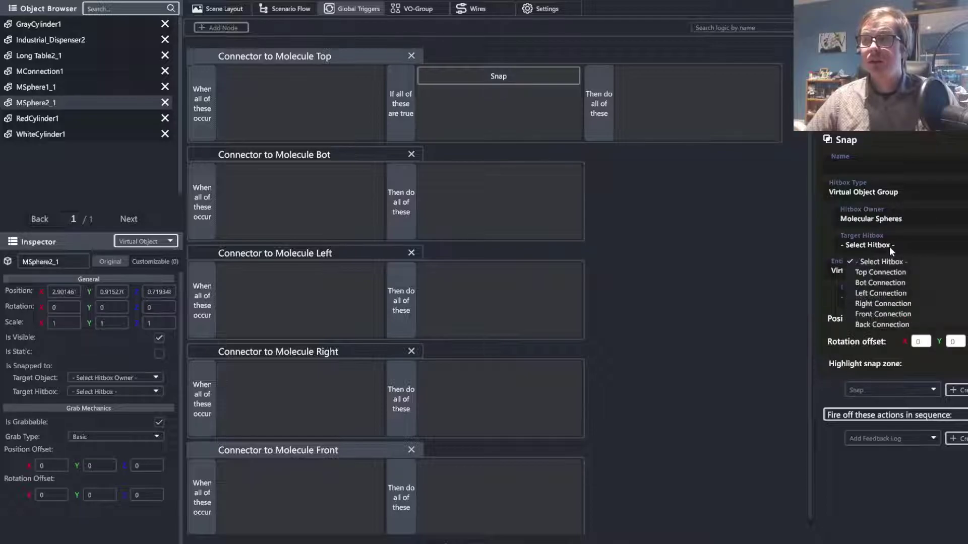
left_click(890, 273)
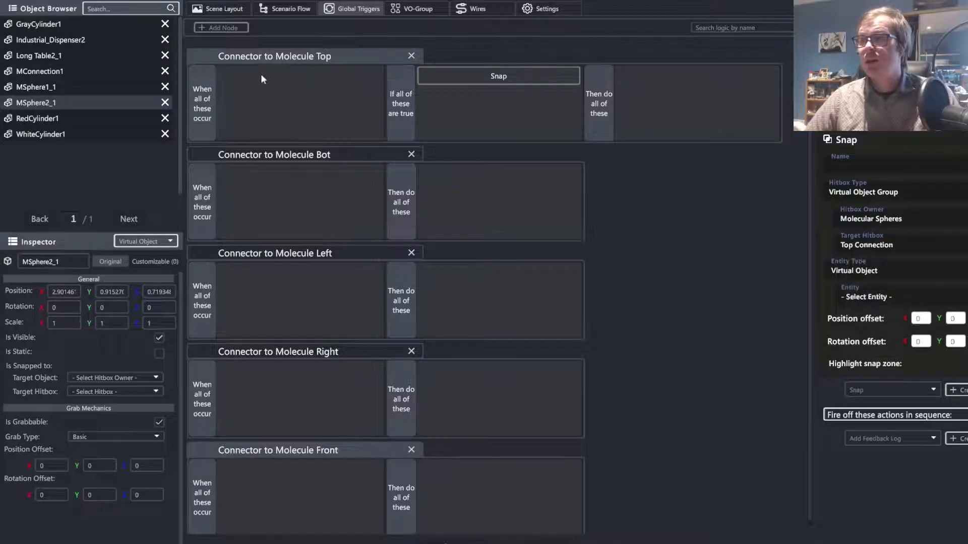
Step: Set the entity of the Connector to Molecule Top snap to the Molecular Connections virtual object group
left_click(878, 270)
left_click(876, 306)
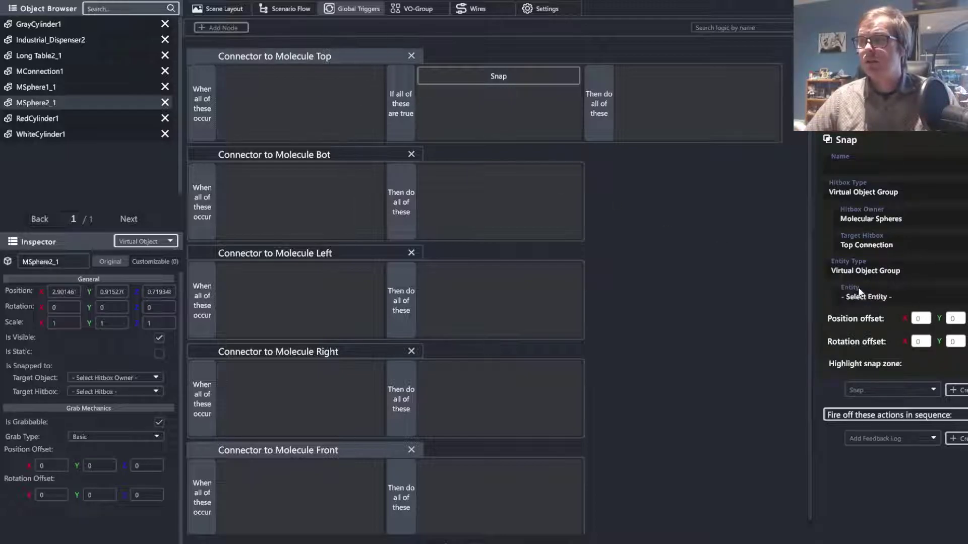
left_click(877, 300)
left_click(890, 334)
Step: Add a Snap condition to Connector to Molecule Bot with the Molecular Spheres virtual object group as hitbox owner and Bot Connection as target hitbox
scroll(906, 130, "down", 5)
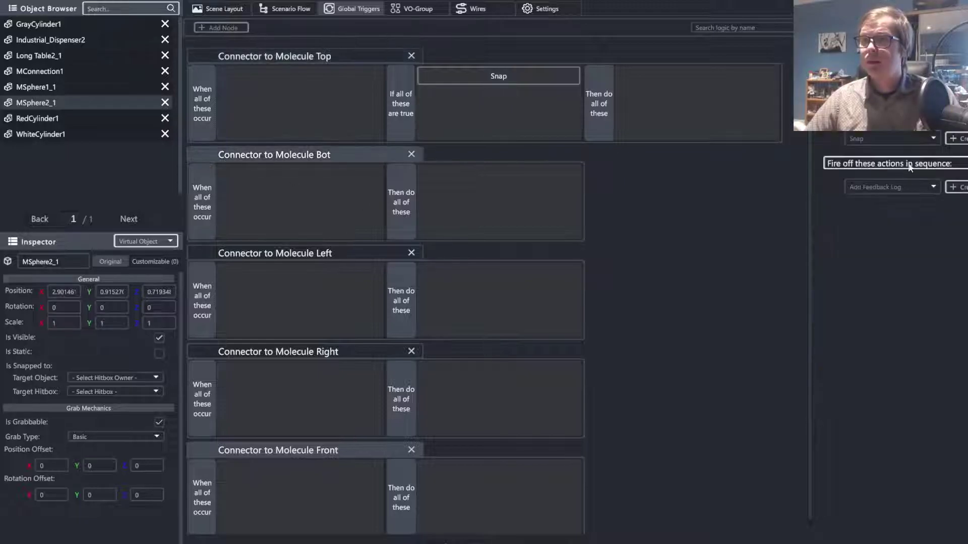
left_click(956, 138)
left_click(902, 194)
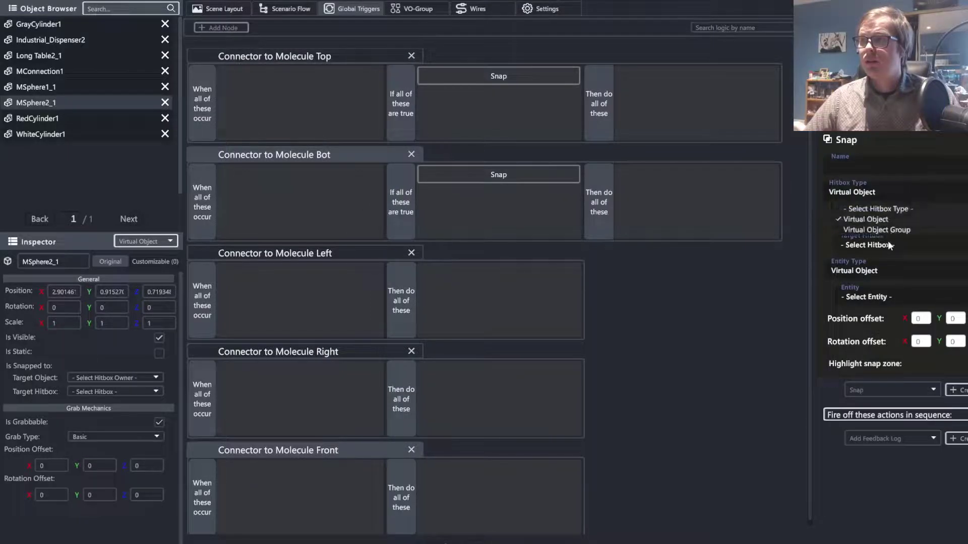
left_click(888, 231)
left_click(888, 225)
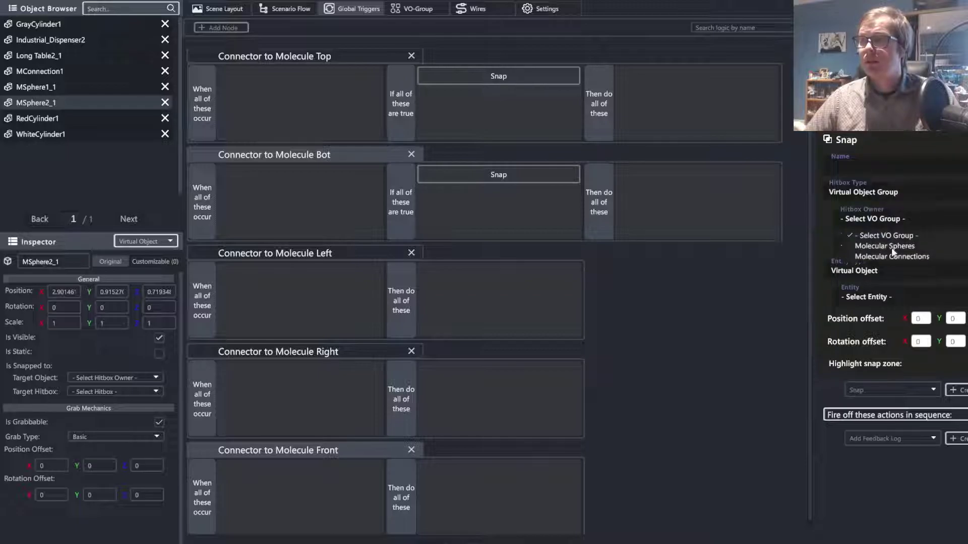
left_click(890, 245)
left_click(891, 246)
left_click(887, 281)
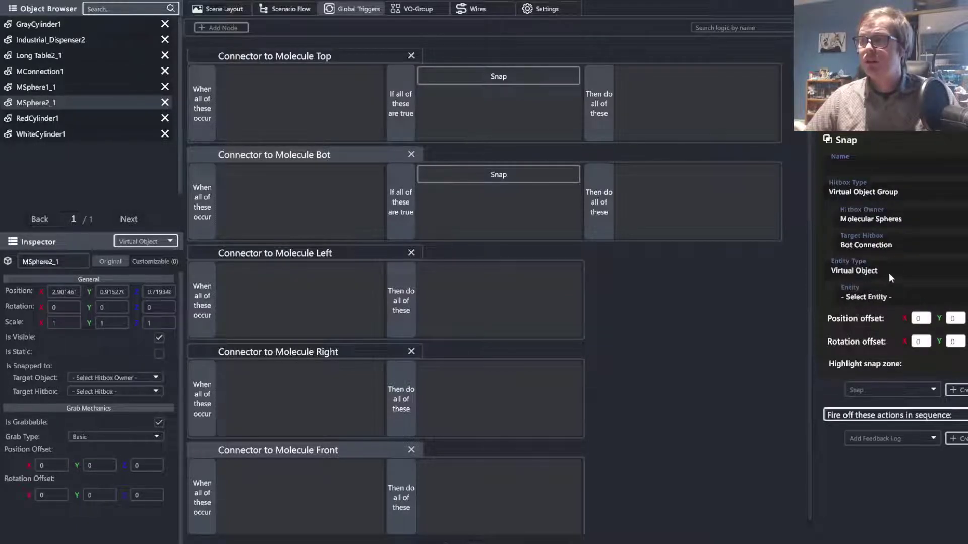
Step: Set the entity of the Connector to Molecule Bot snap to the Molecular Connections virtual object group
left_click(888, 272)
left_click(886, 308)
left_click(868, 296)
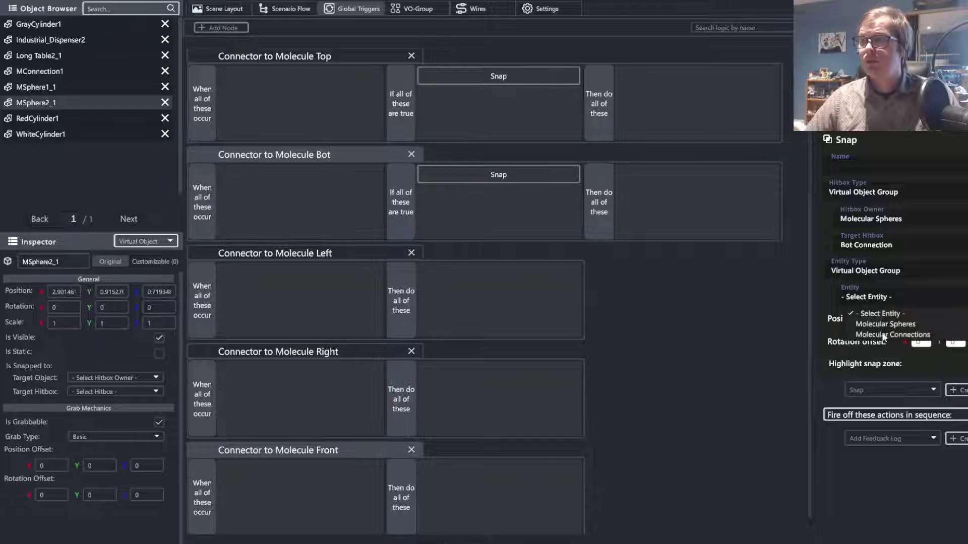
left_click(877, 339)
Step: Add a Snap condition to Connector to Molecule Left with the Molecular Spheres virtual object group as hitbox owner and Left Connection as target hitbox
left_click(209, 253)
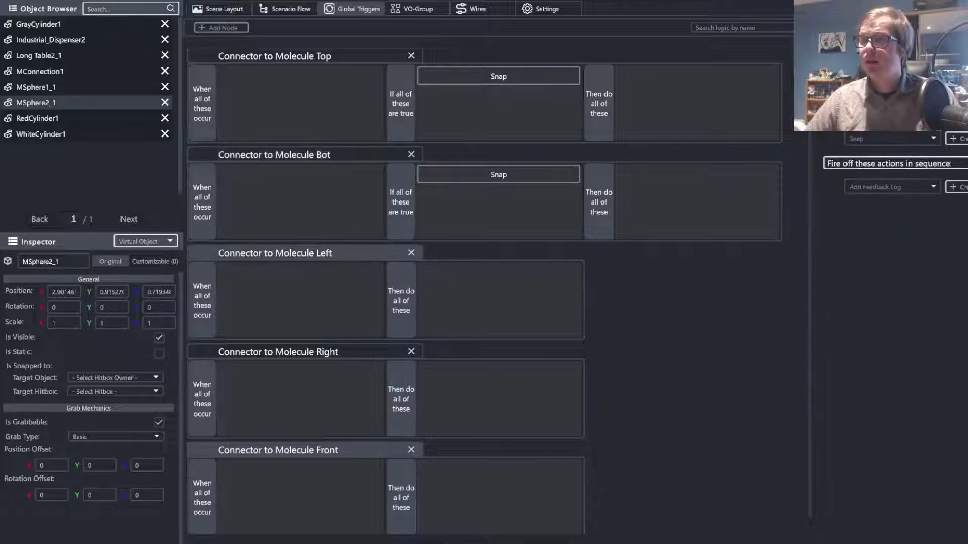
left_click(955, 139)
left_click(888, 190)
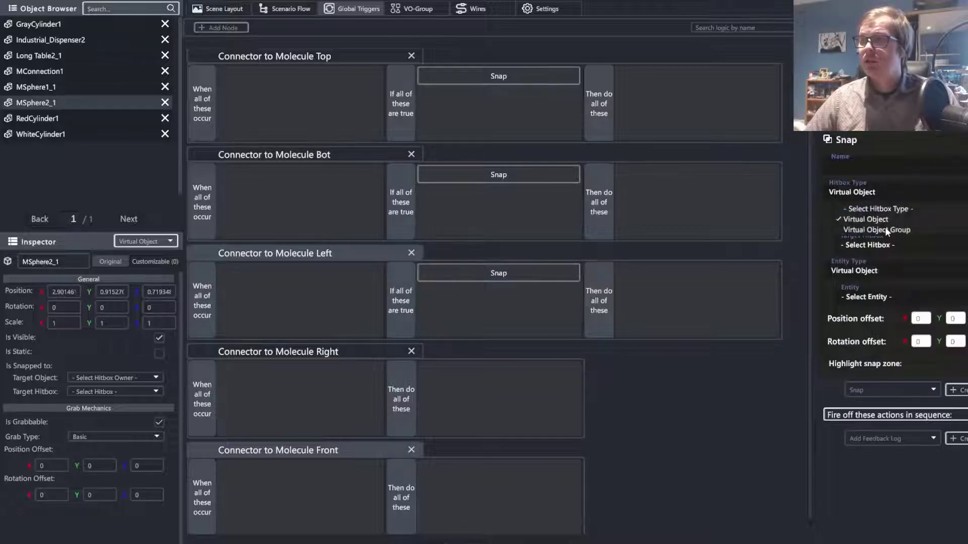
left_click(885, 227)
left_click(877, 219)
left_click(883, 246)
left_click(872, 245)
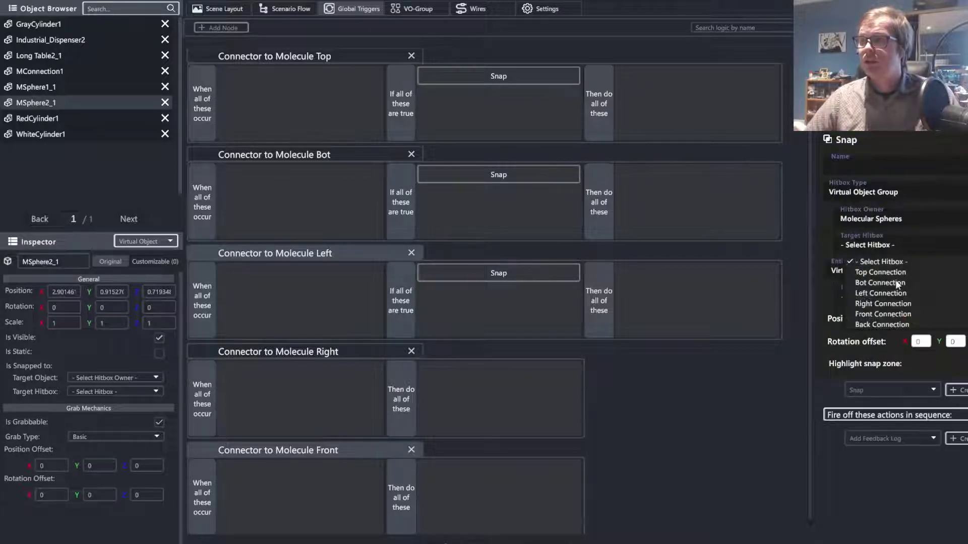
left_click(888, 294)
Step: Set the entity of the Connector to Molecule Left snap to the Molecular Connections virtual object group
left_click(887, 271)
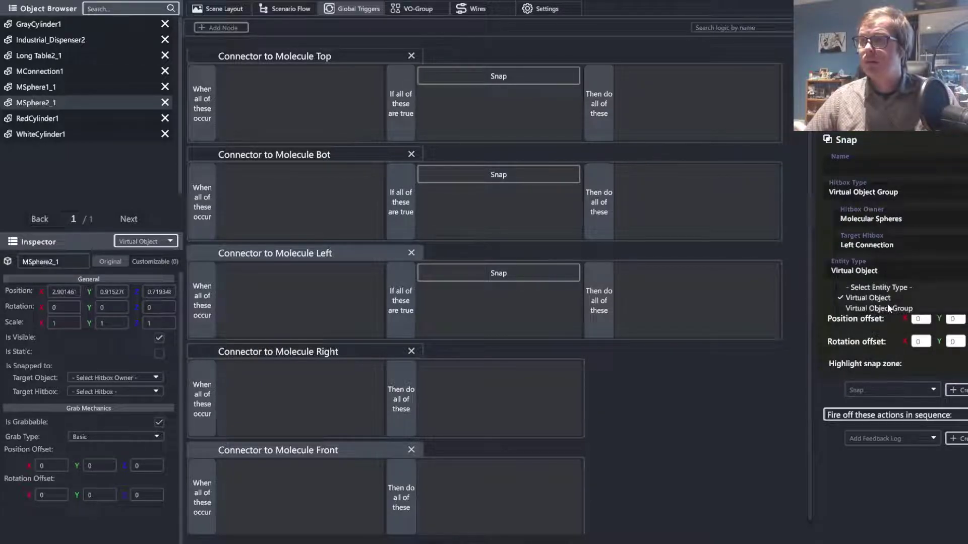
left_click(888, 305)
left_click(877, 296)
left_click(892, 334)
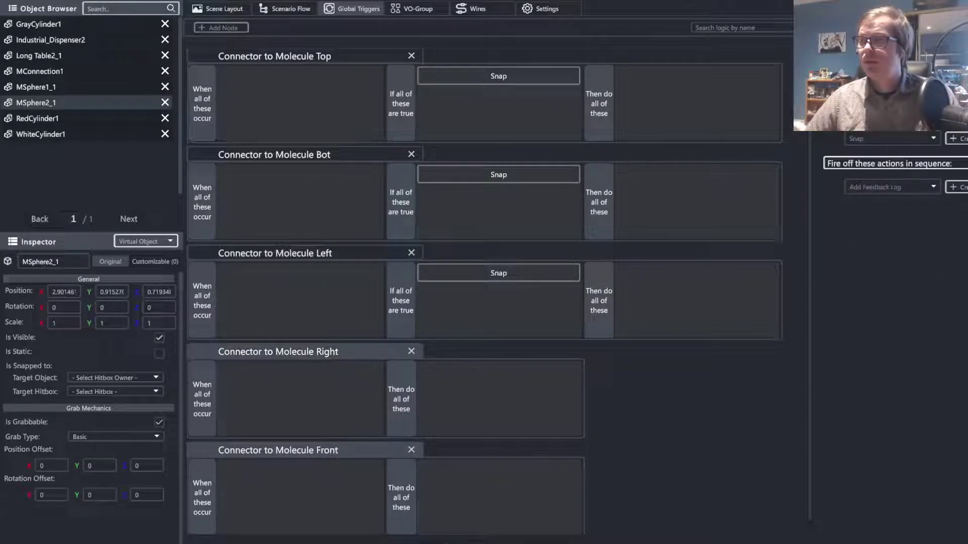
Step: Add a Snap condition to Connector to Molecule Right with the Molecular Spheres virtual object group as hitbox owner and Right Connection as target hitbox
left_click(953, 138)
left_click(881, 220)
left_click(879, 195)
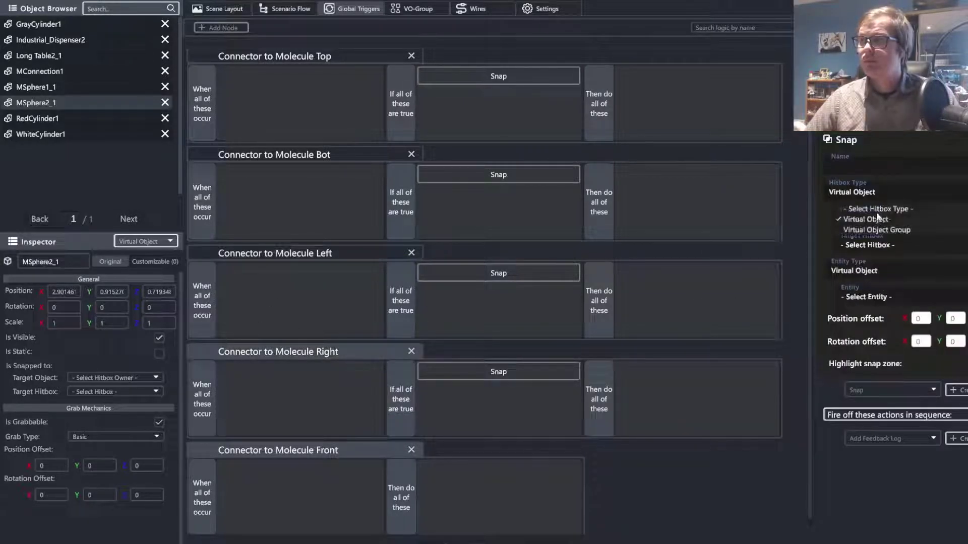
left_click(877, 230)
left_click(874, 219)
left_click(891, 247)
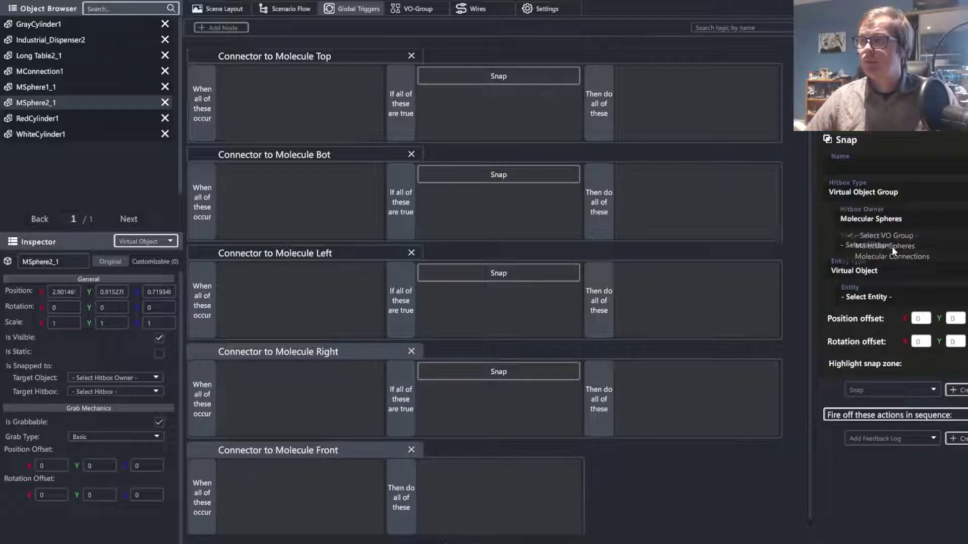
left_click(888, 245)
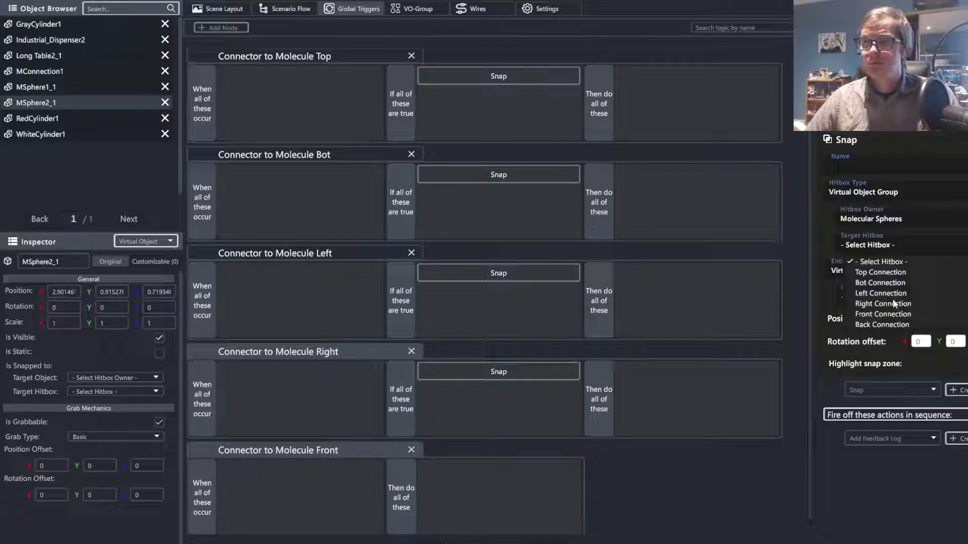
left_click(893, 303)
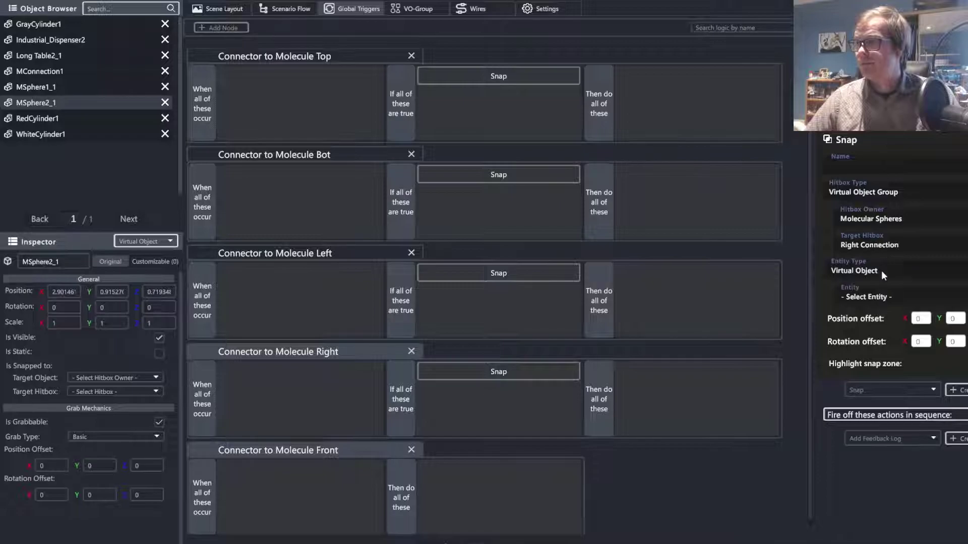
Step: Set the entity of the Connector to Molecule Right snap to the Molecular Connections virtual object group
left_click(881, 270)
left_click(887, 311)
left_click(879, 297)
left_click(883, 333)
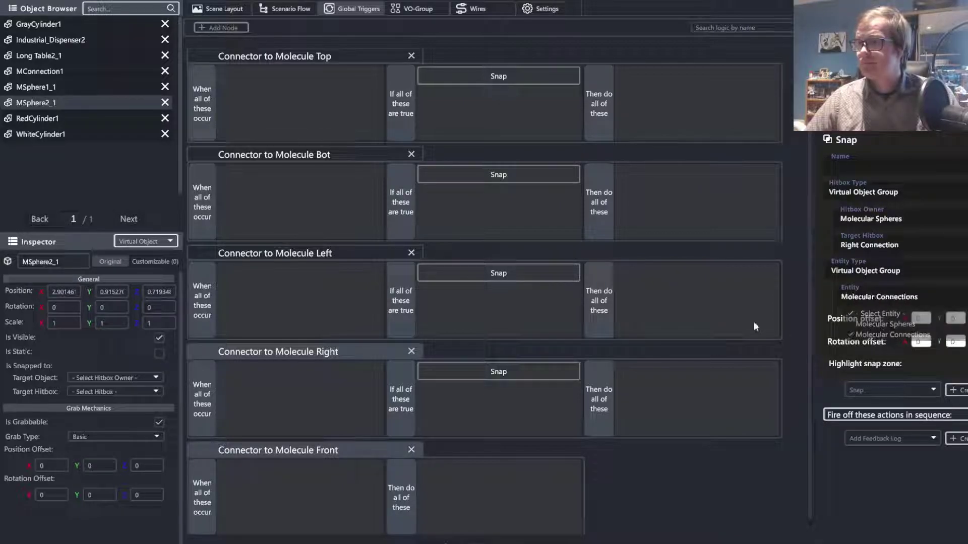
Step: Check the snap settings of the Connector to Molecule Top, Bot, Left and Right triggers
left_click(196, 252)
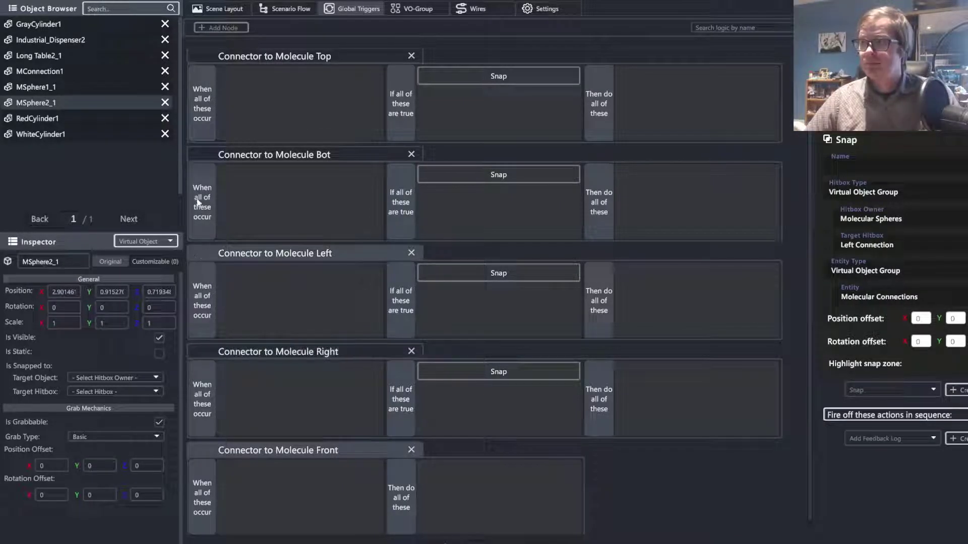
left_click(202, 147)
left_click(210, 53)
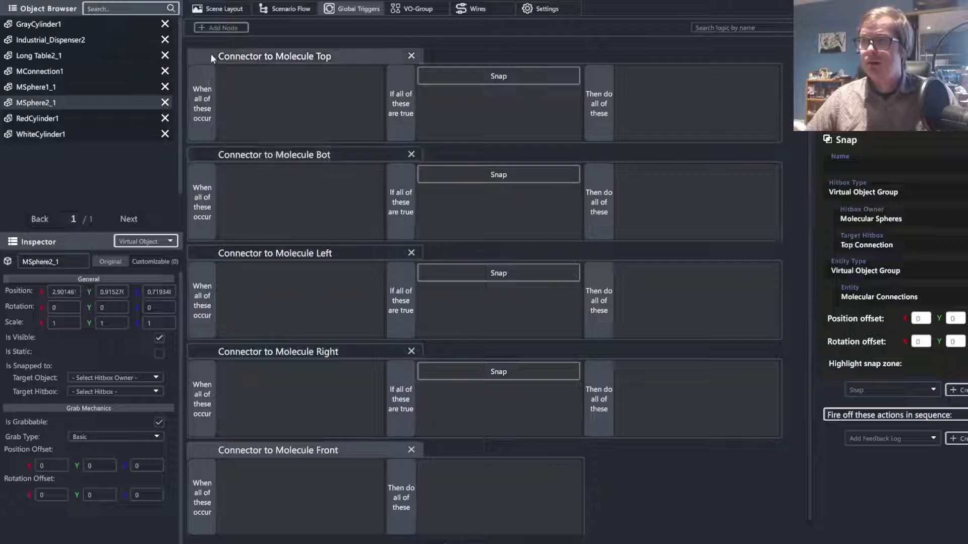
left_click(208, 158)
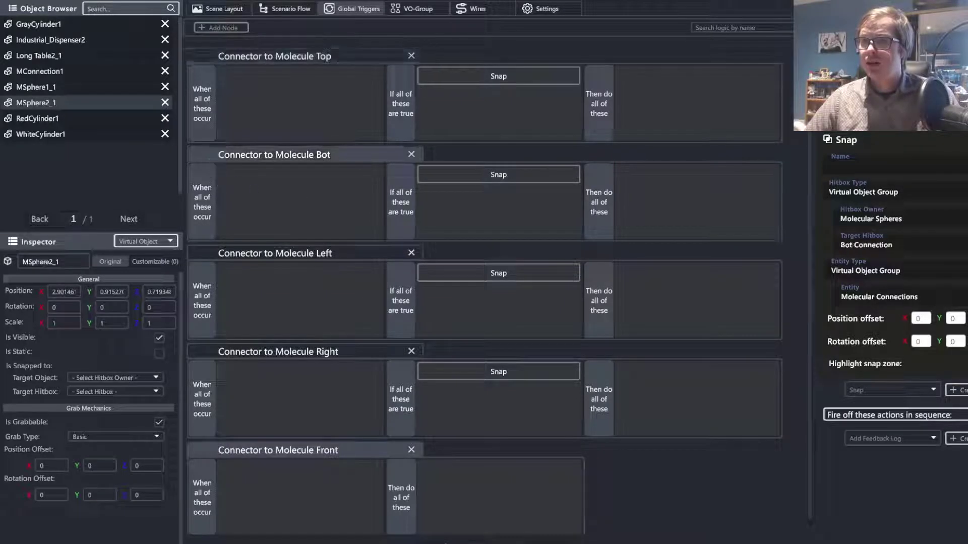
left_click(203, 253)
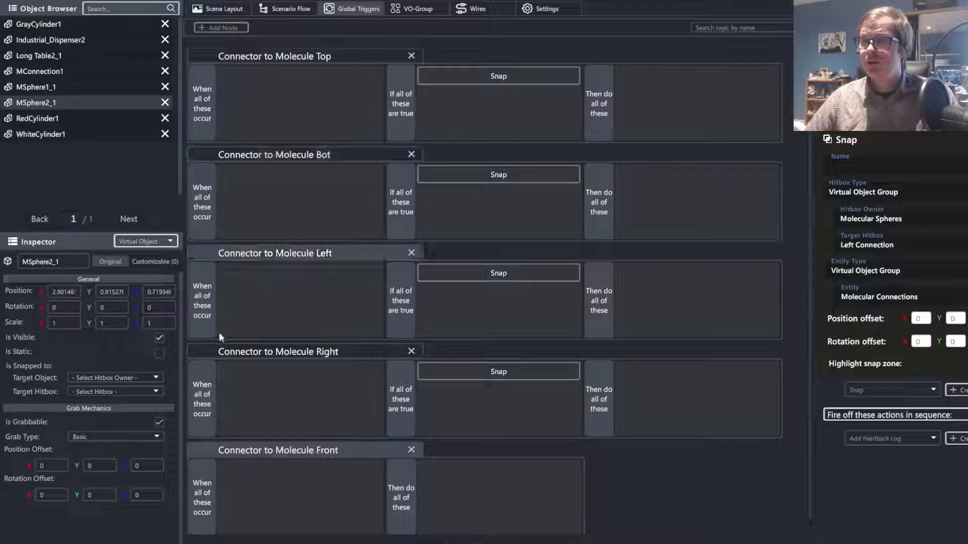
left_click(209, 349)
Step: Add a Snap condition to Connector to Molecule Front with the Molecular Spheres virtual object group as hitbox owner and Front Connection as target hitbox
left_click(205, 458)
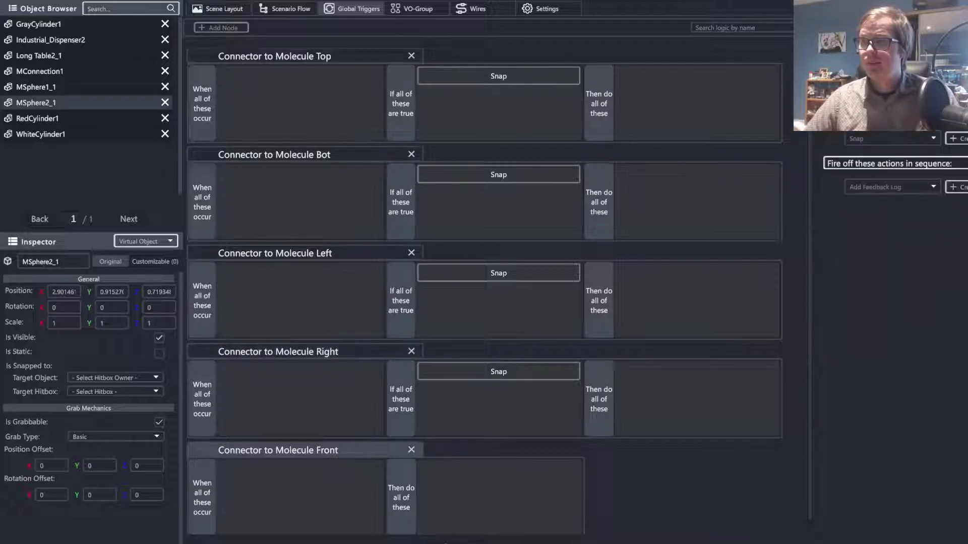
left_click(960, 143)
left_click(875, 191)
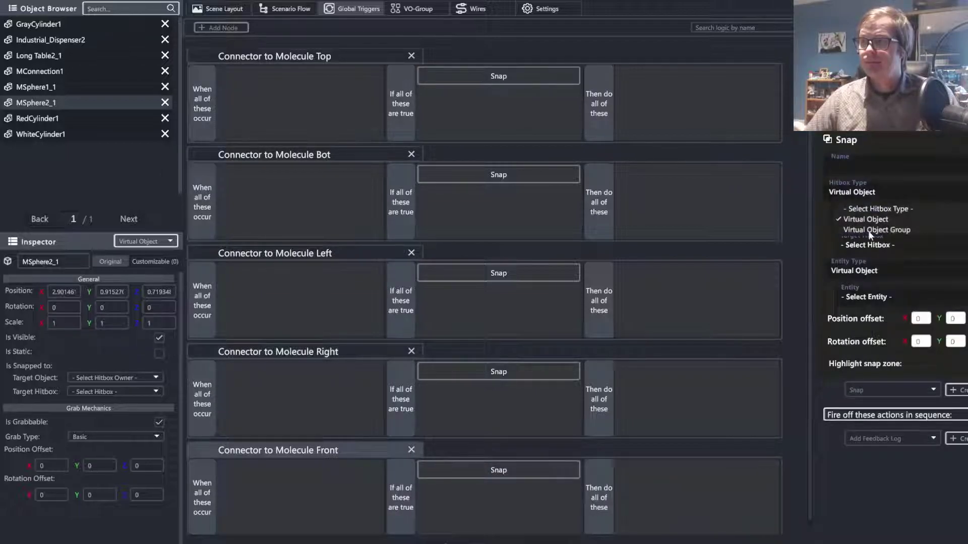
left_click(868, 231)
left_click(866, 226)
left_click(879, 244)
left_click(879, 244)
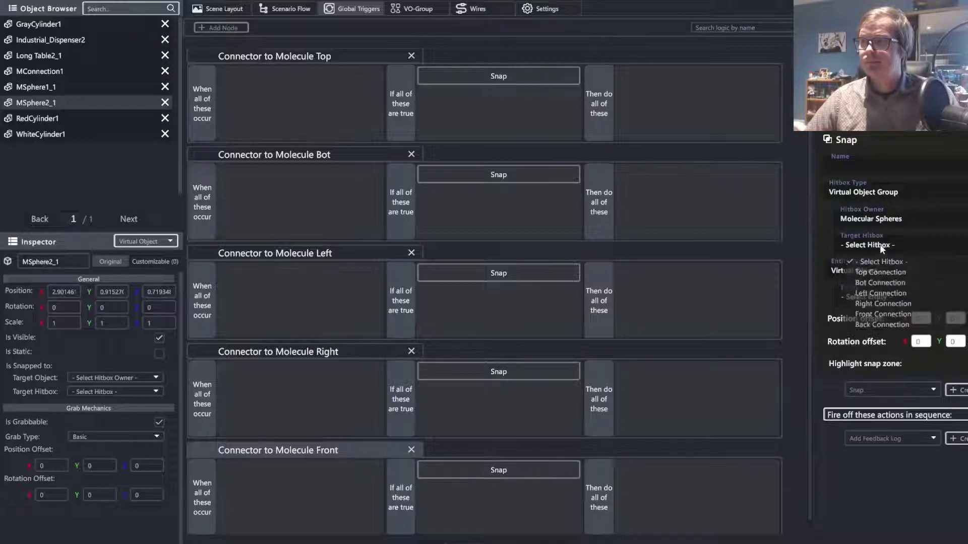
left_click(880, 314)
Step: Set the entity of the Connector to Molecule Front snap to the Molecular Connections virtual object group
left_click(873, 296)
left_click(872, 271)
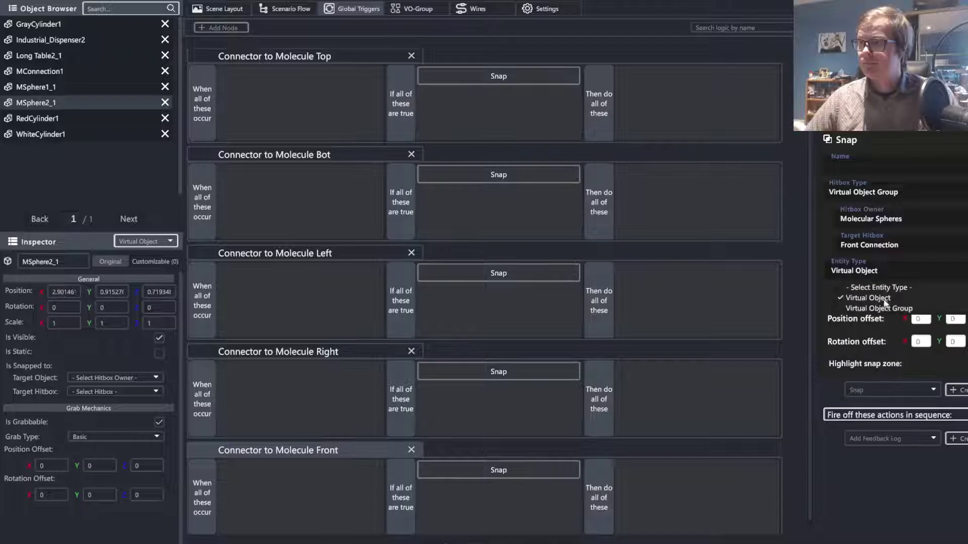
left_click(875, 308)
left_click(877, 305)
left_click(879, 331)
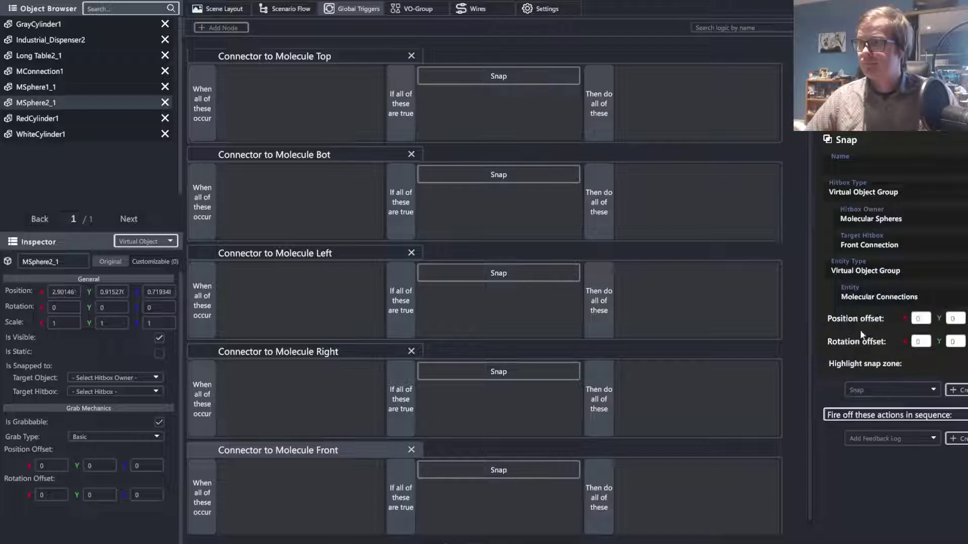
Step: Add a Snap condition to Connector to Molecule Back with the Molecular Spheres virtual object group as hitbox owner and Back Connection as target hitbox
left_click(530, 542)
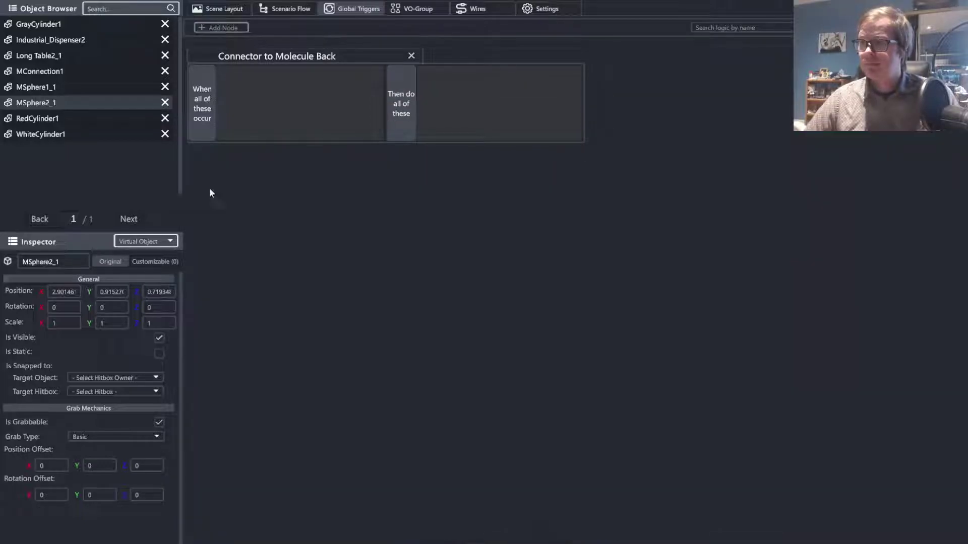
left_click(207, 54)
left_click(956, 138)
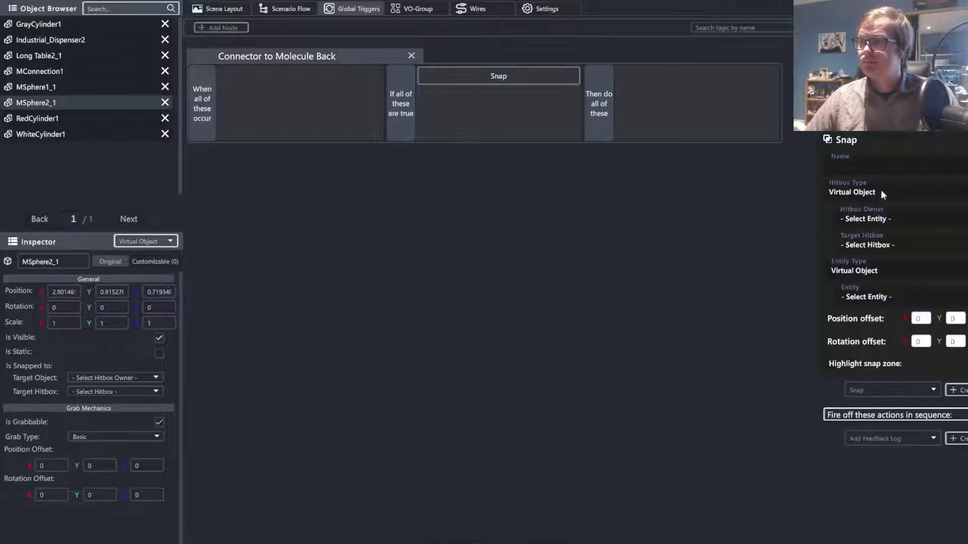
left_click(881, 190)
left_click(878, 229)
left_click(879, 229)
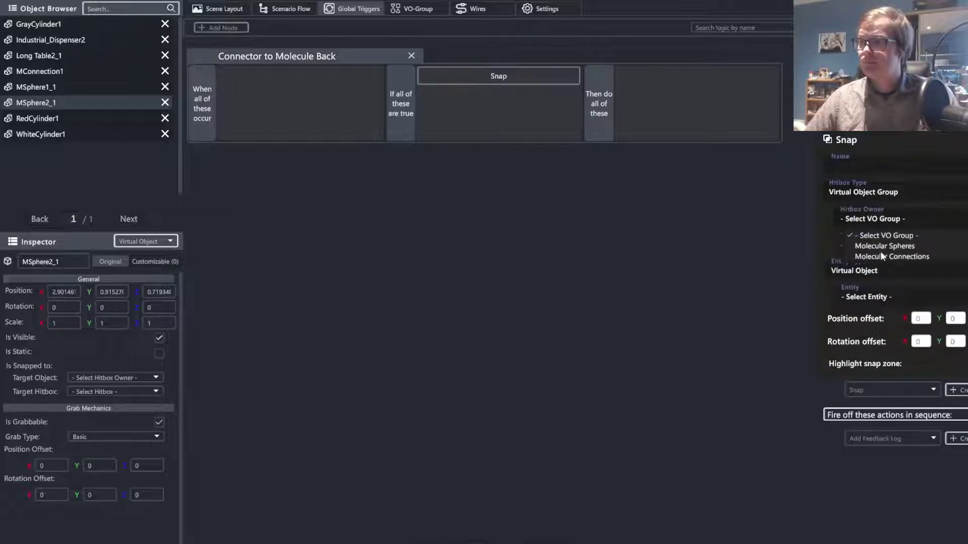
left_click(884, 246)
left_click(867, 245)
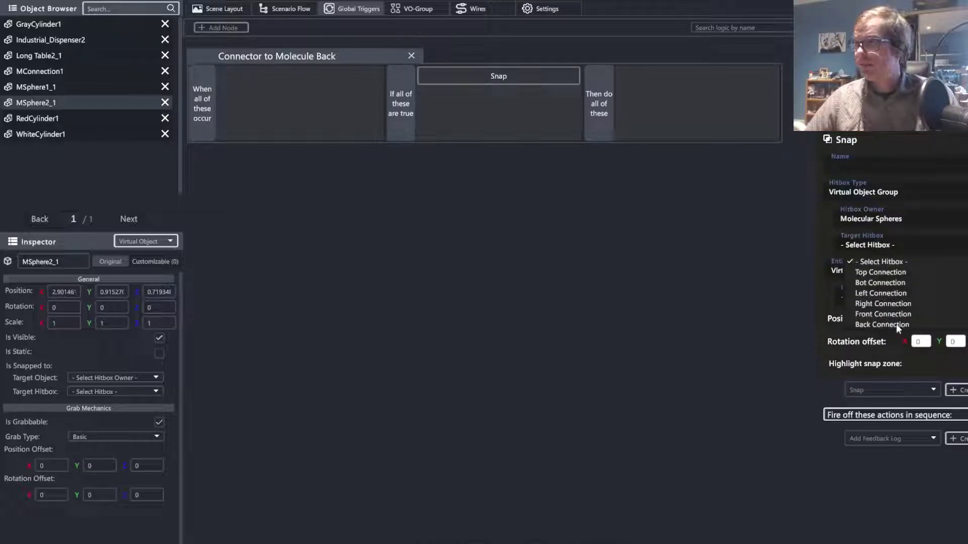
left_click(896, 324)
Step: Set the entity of the Connector to Molecule Back snap to the Molecular Connections virtual object group
left_click(866, 274)
left_click(877, 306)
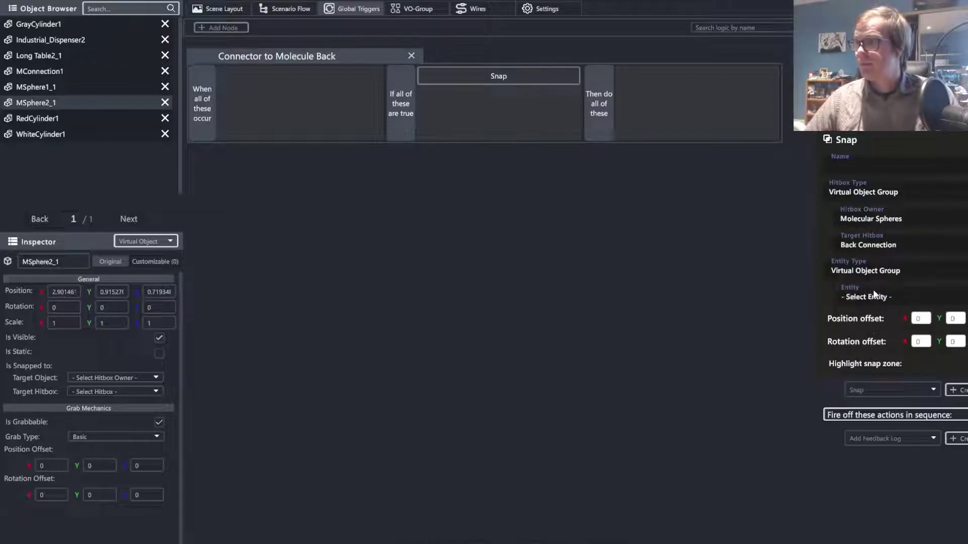
left_click(875, 294)
left_click(876, 332)
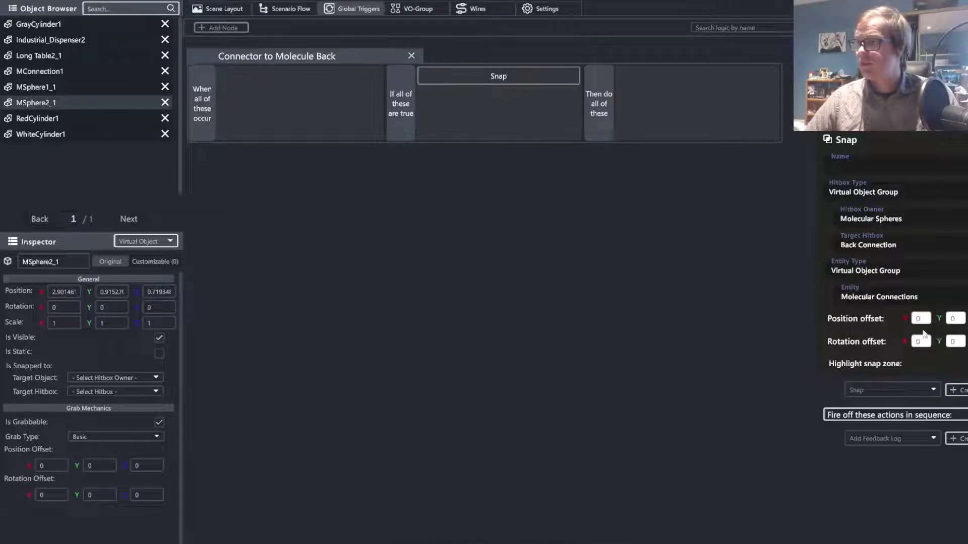
Step: Recheck the Connector to Molecule Front snap, save the simulation and launch it in play mode
left_click(446, 542)
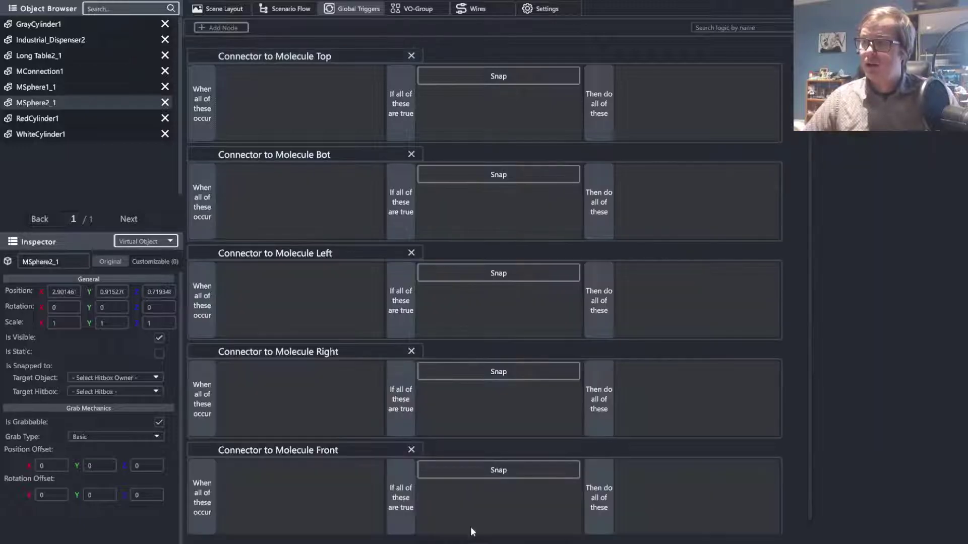
left_click(227, 456)
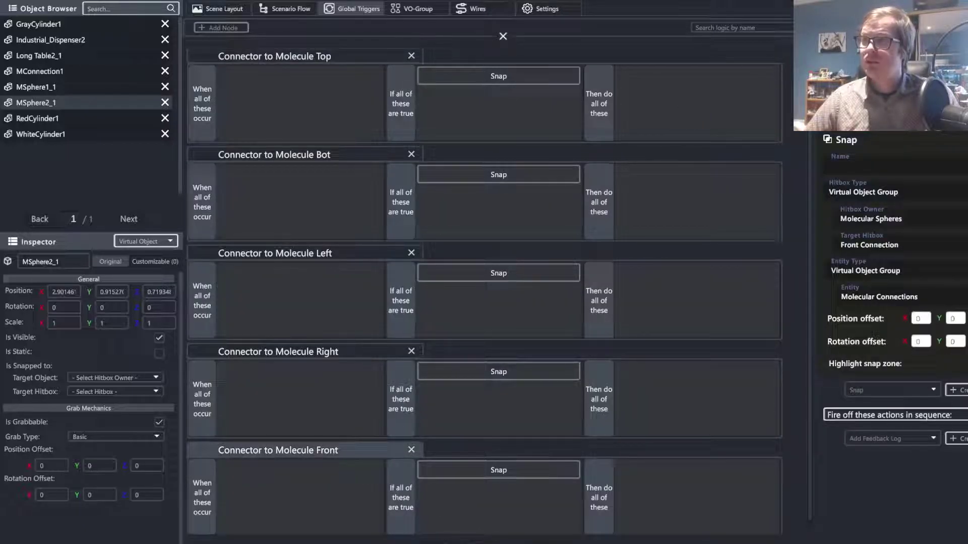
key("ctrl+s")
left_click(586, 346)
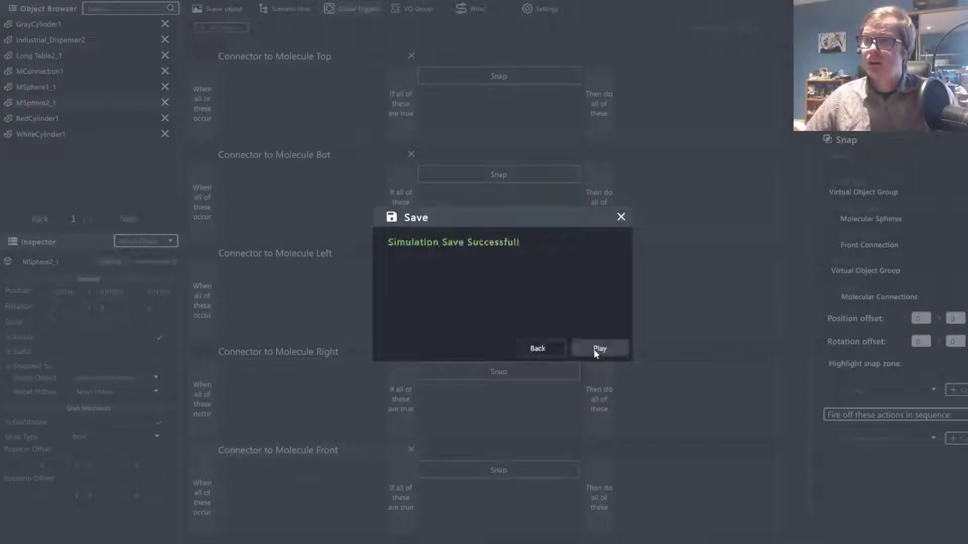
left_click(623, 346)
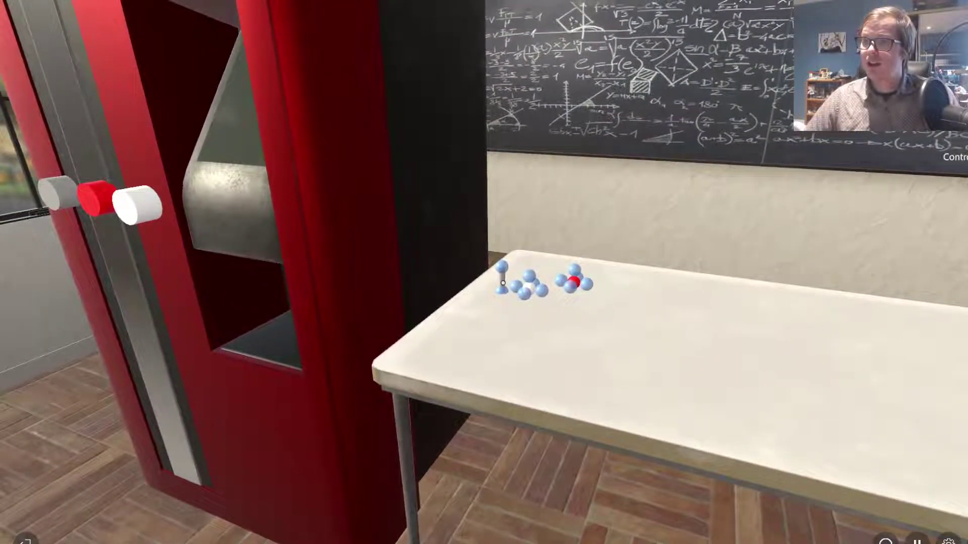
Step: Snap the connector and the second molecule onto the first molecule on the table, and pick up and put back the joined structure
left_click(501, 280)
left_click(503, 283)
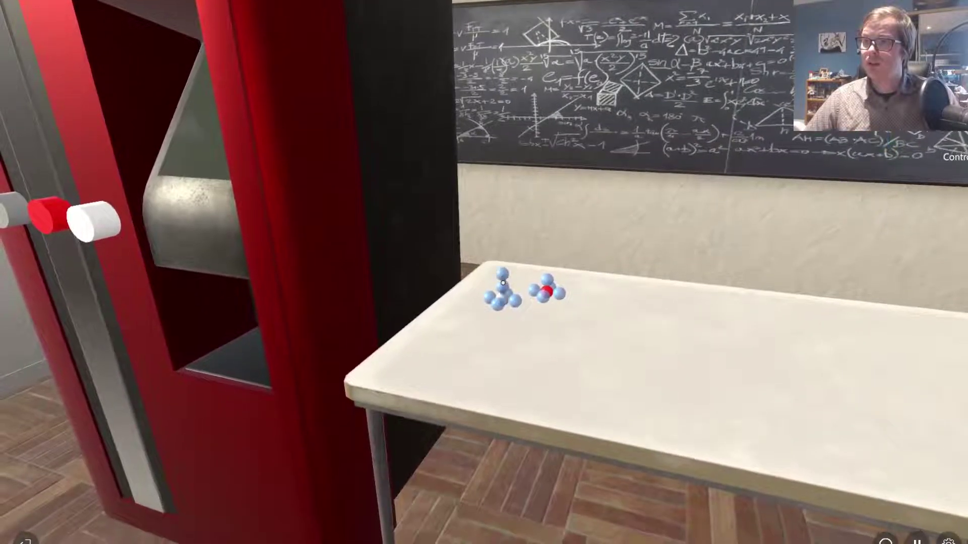
left_click(503, 282)
left_click(503, 283)
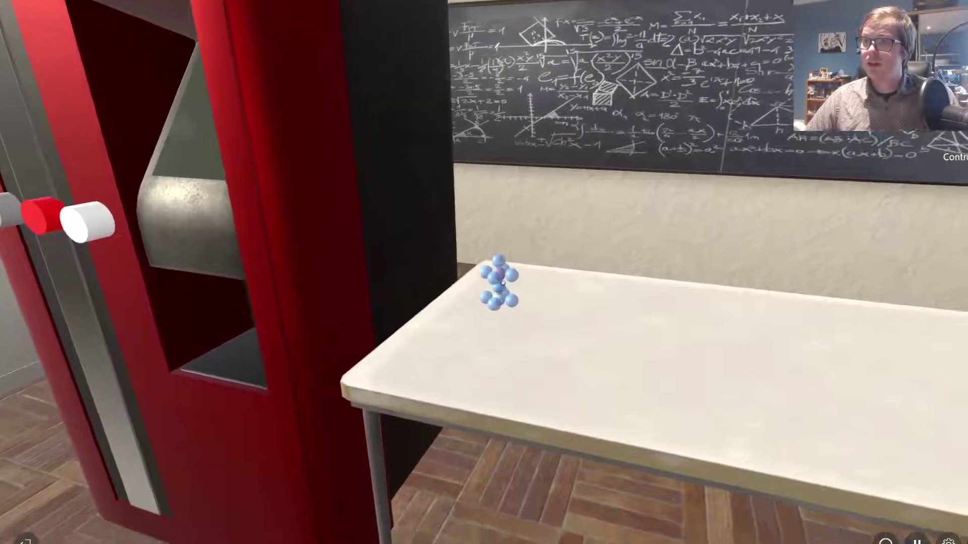
left_click(502, 283)
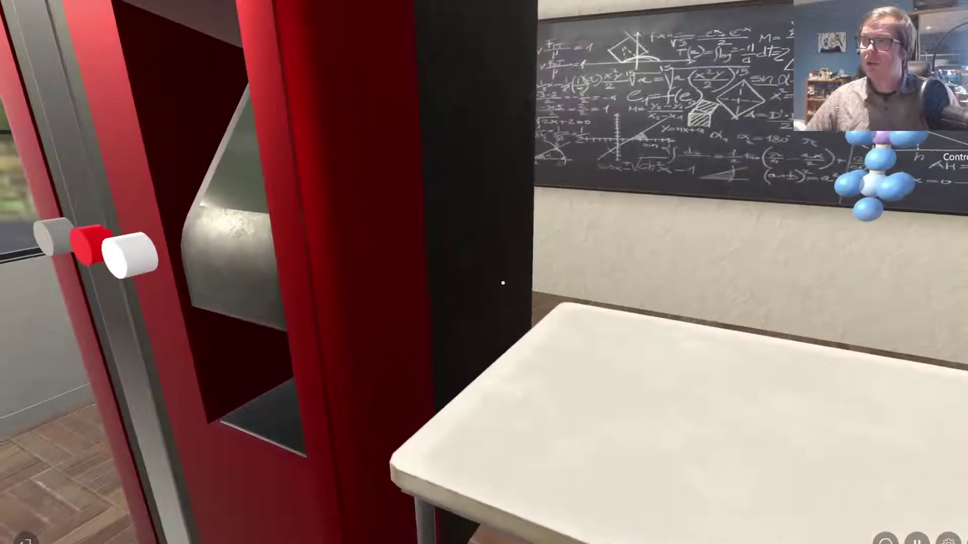
left_click(502, 282)
Step: Pick up the connector piece from the dispenser and carry it over to the molecular structure on the table
key("a")
key("s")
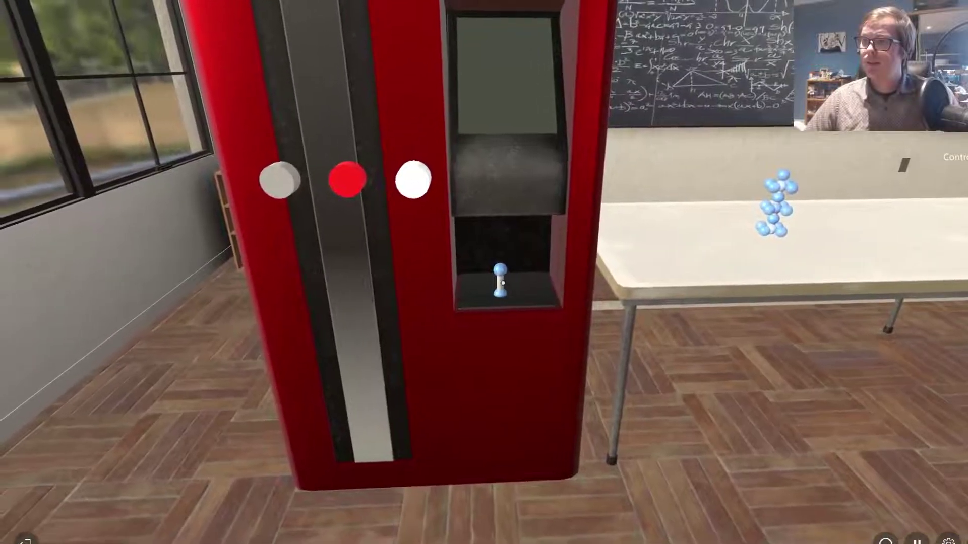
left_click(502, 283)
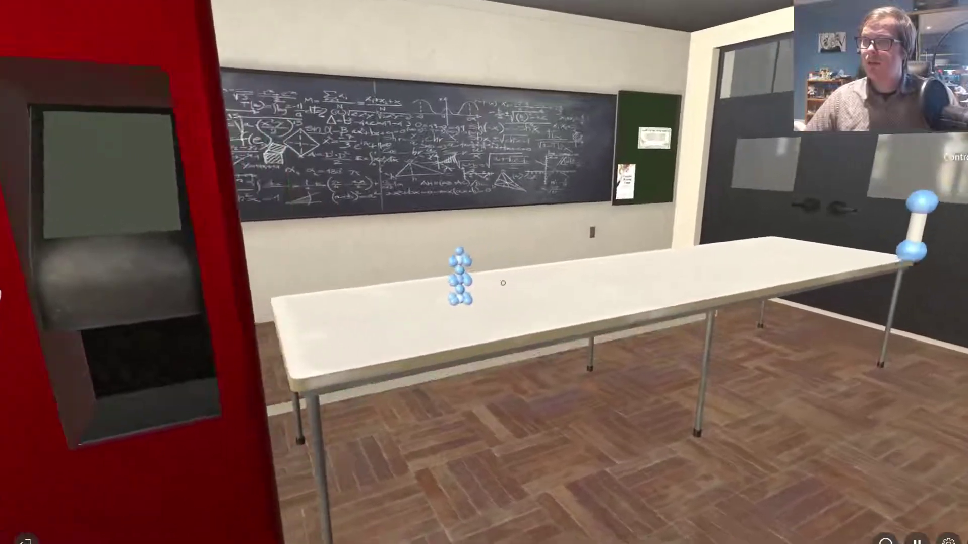
key("d")
key("w")
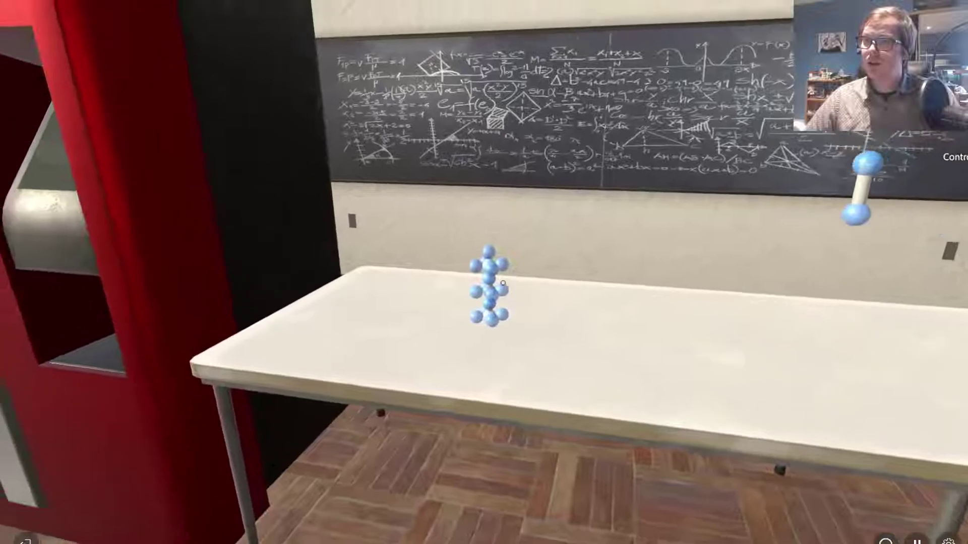
Step: Bring the held connector piece to the side of the structure on the table and look at it from several angles
key("a")
key("w")
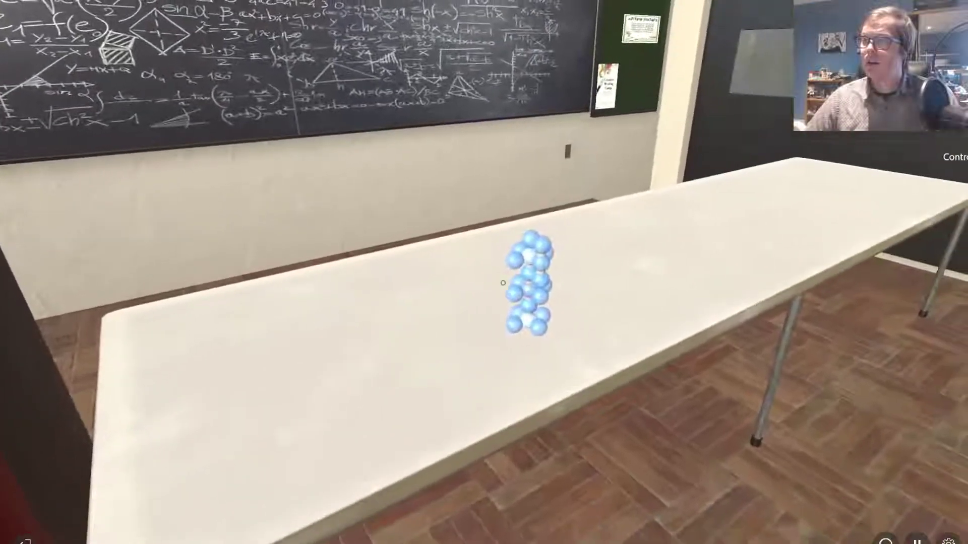
key("d")
key("d")
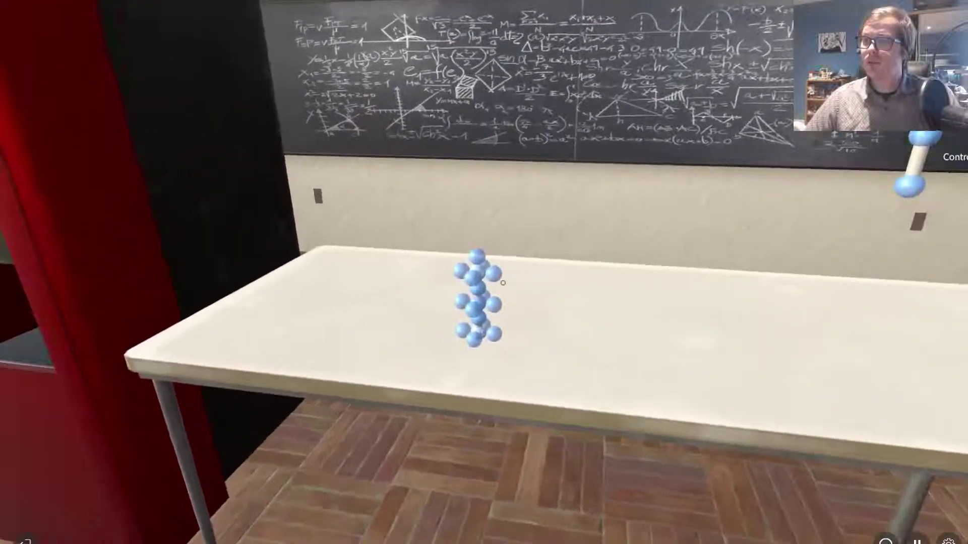
key("s")
key("a")
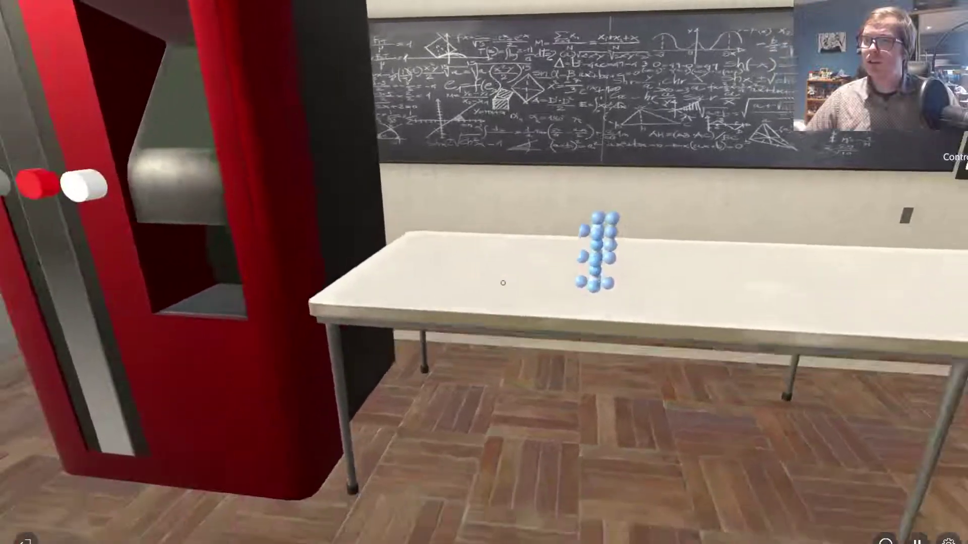
Step: Exit play mode and check the Snap settings of the Top and Bot global triggers for both molecules and connectors
key("Escape")
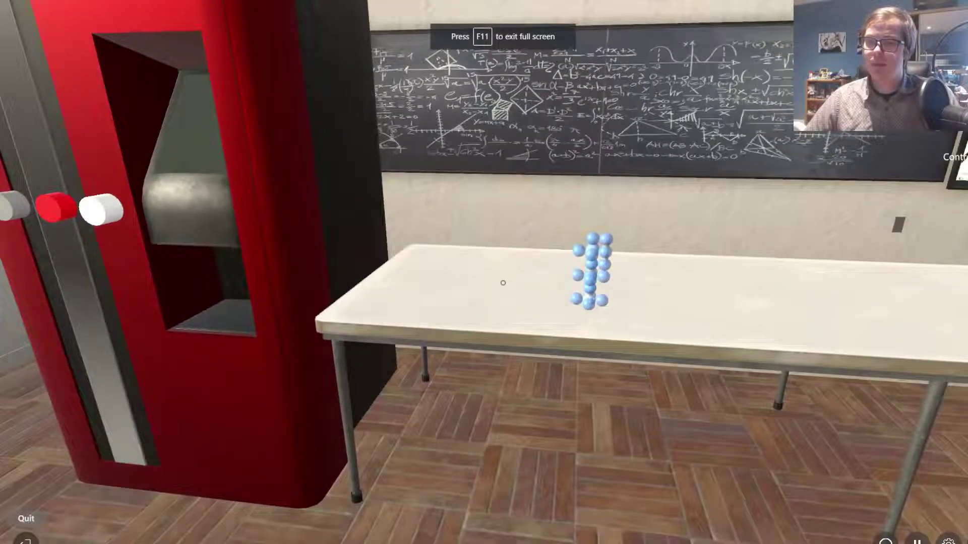
key("F5")
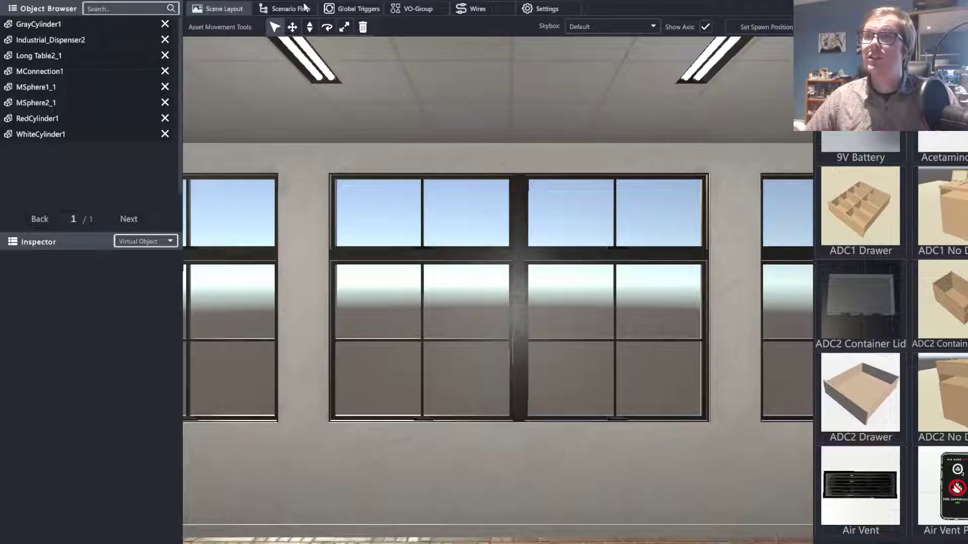
left_click(367, 9)
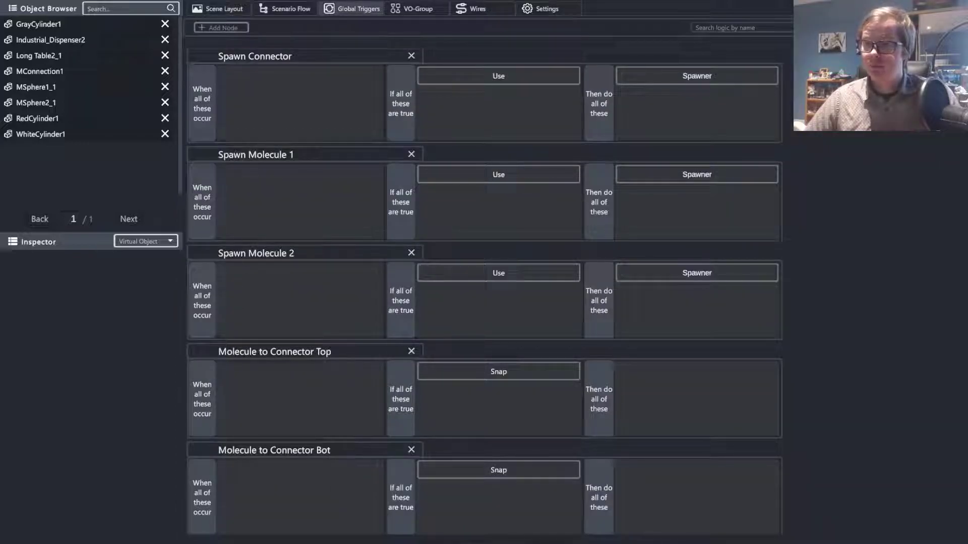
left_click(202, 353)
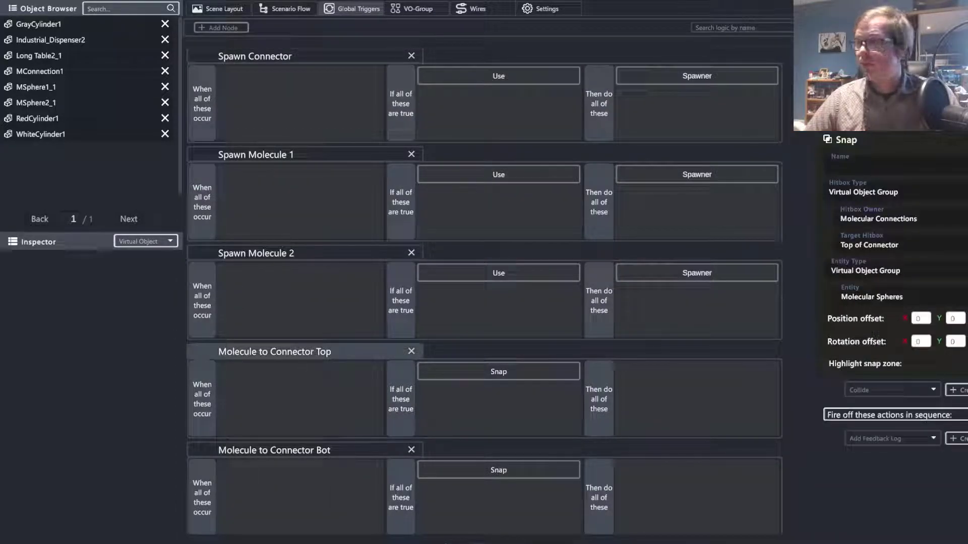
left_click(205, 449)
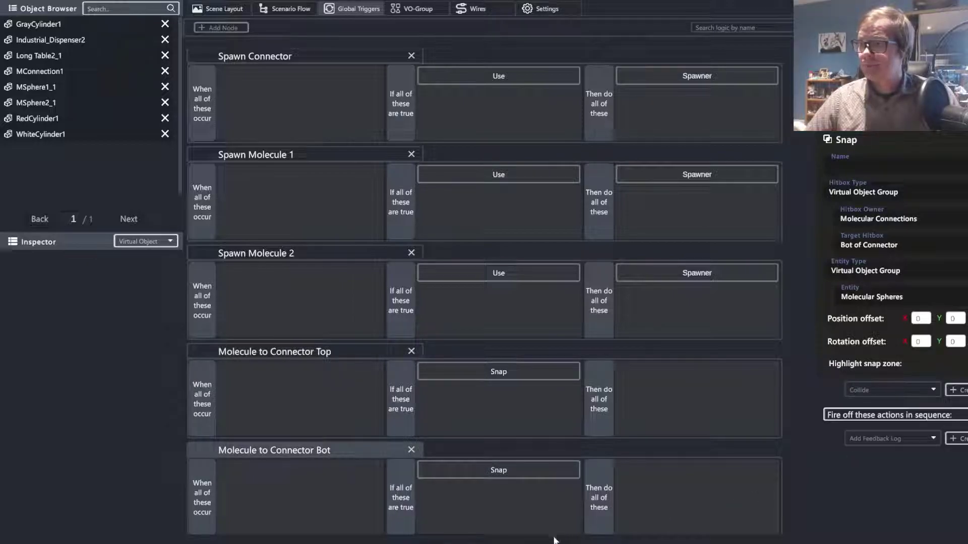
scroll(554, 540, "down", 5)
left_click(205, 58)
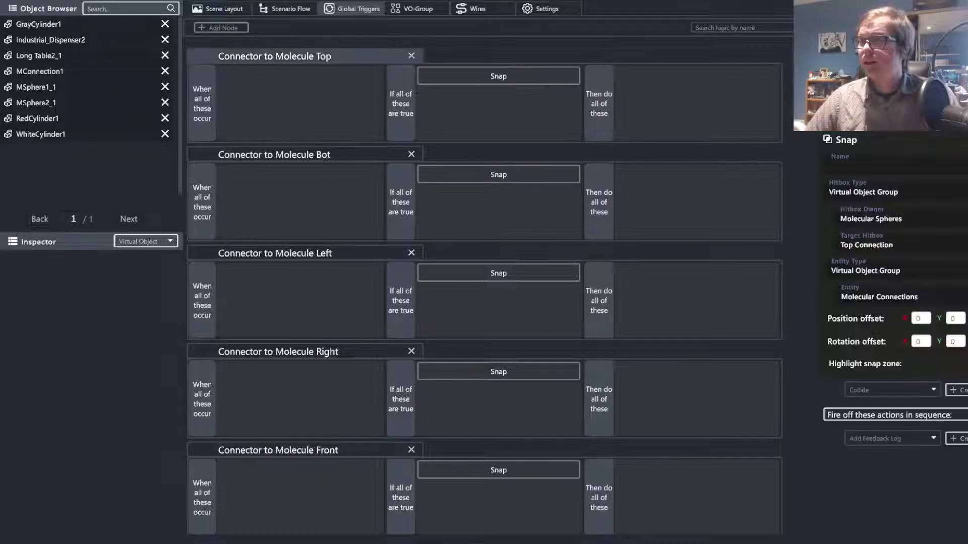
left_click(204, 155)
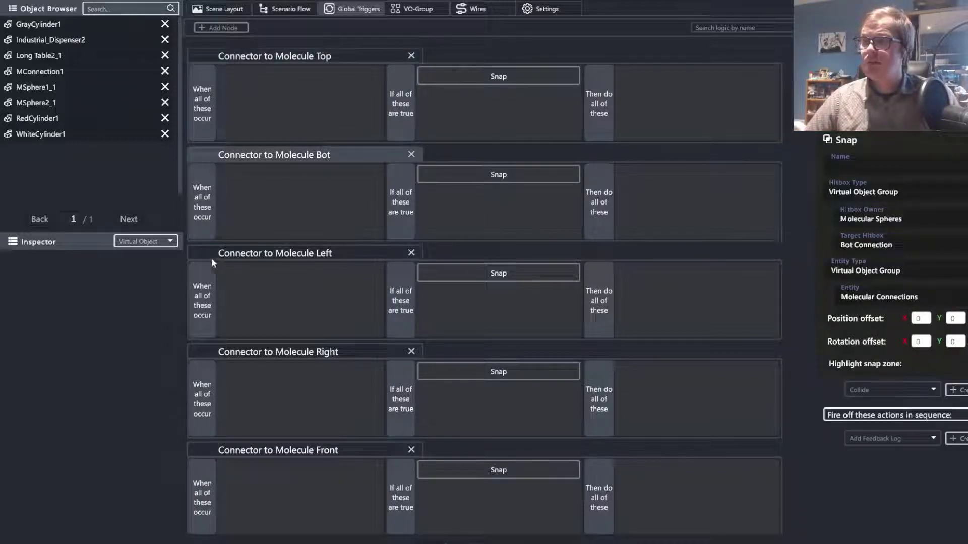
Step: Set the X rotation offset to 90 in the Connector to Molecule Left and Connector to Molecule Right snaps
left_click(222, 257)
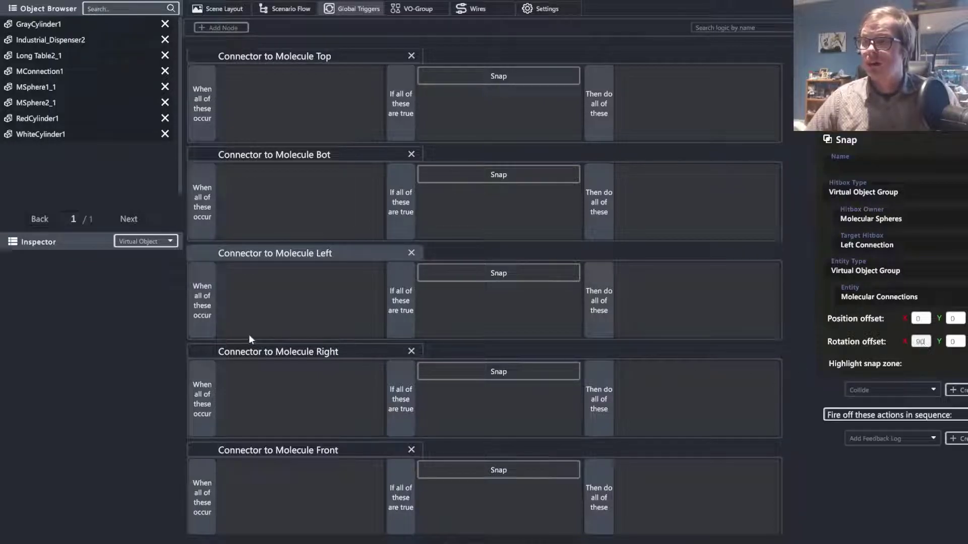
left_click(205, 349)
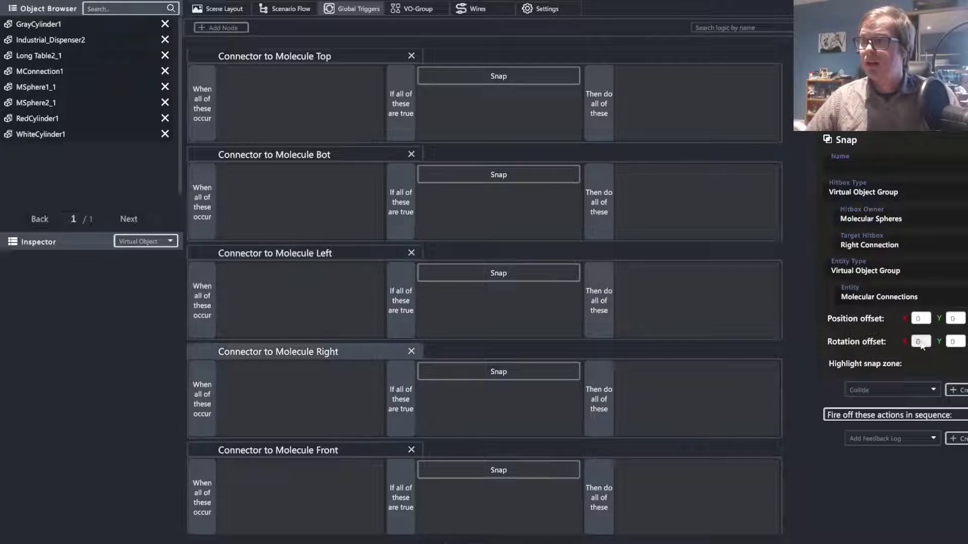
left_click(920, 342)
type("90")
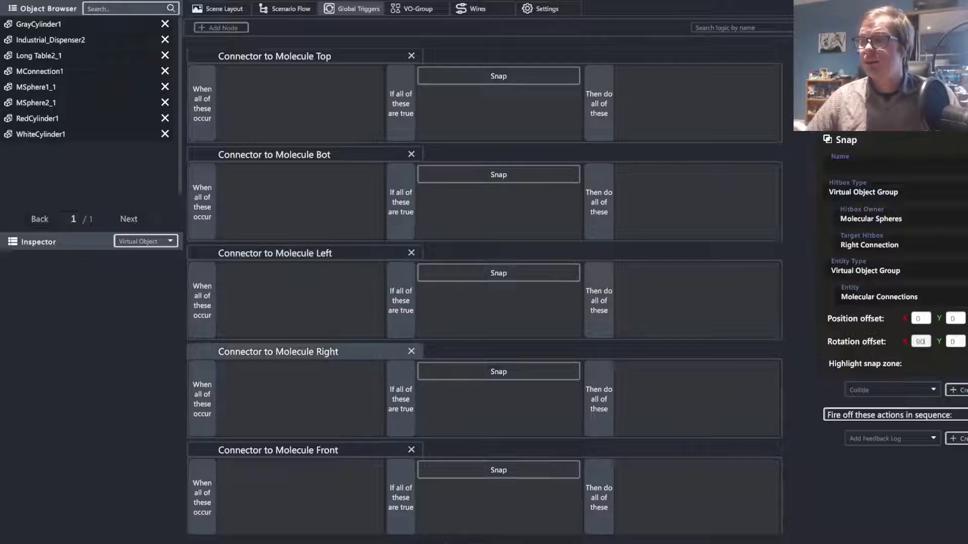
Step: Check the Snap settings of the Connector to Molecule Front and Back triggers, and recheck Right and Left
left_click(214, 450)
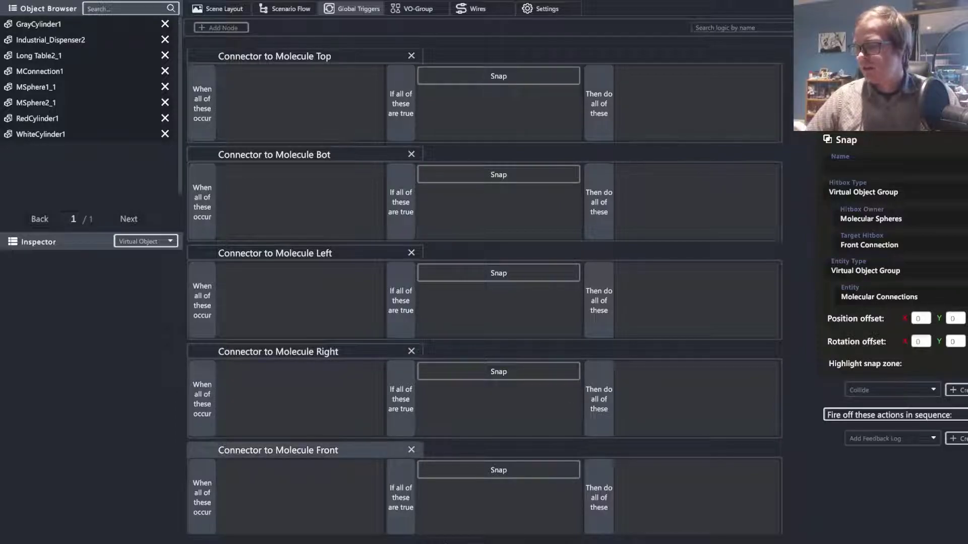
left_click(542, 541)
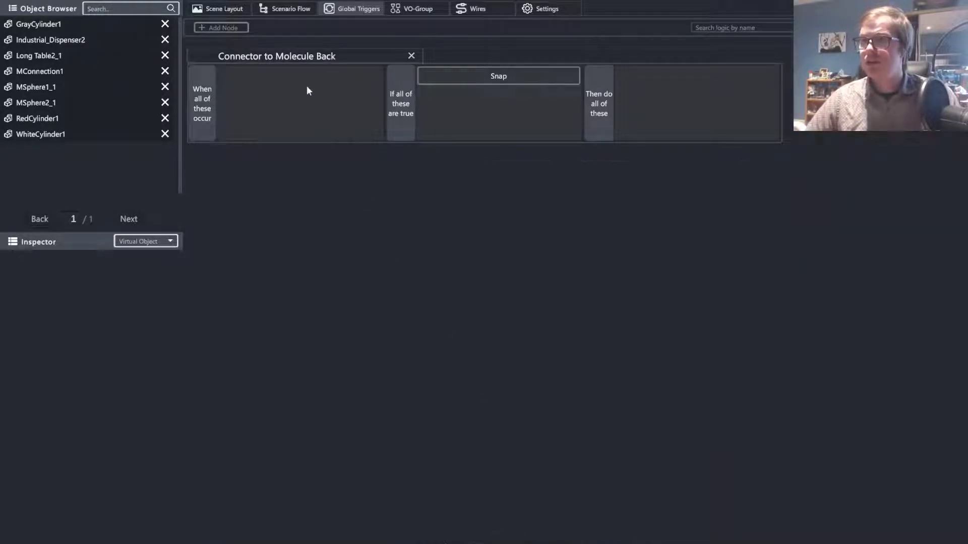
left_click(218, 56)
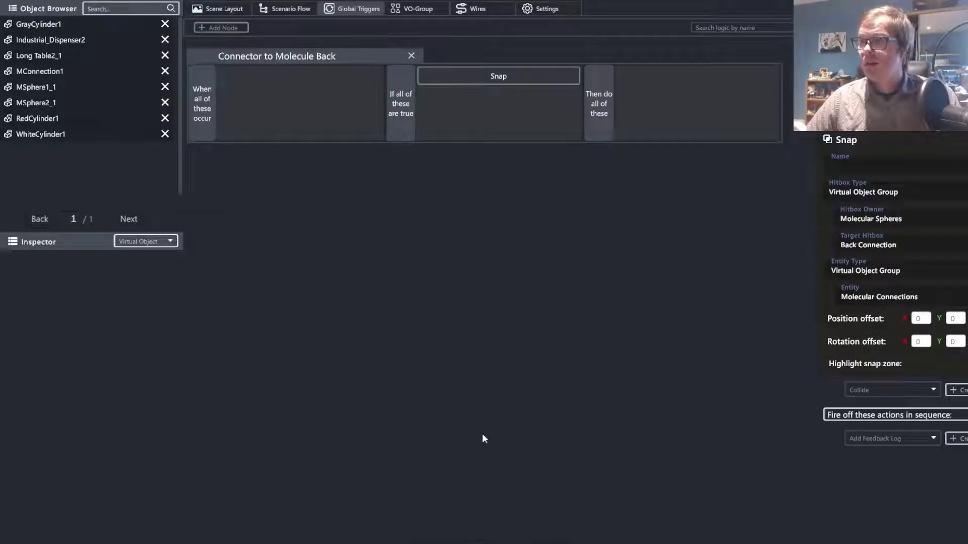
scroll(453, 541, "up", 5)
left_click(203, 453)
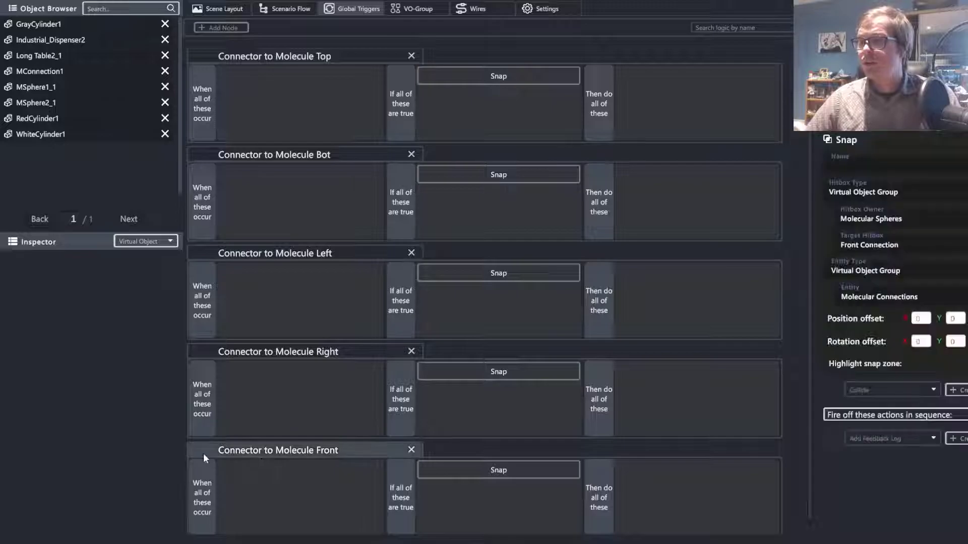
left_click(195, 347)
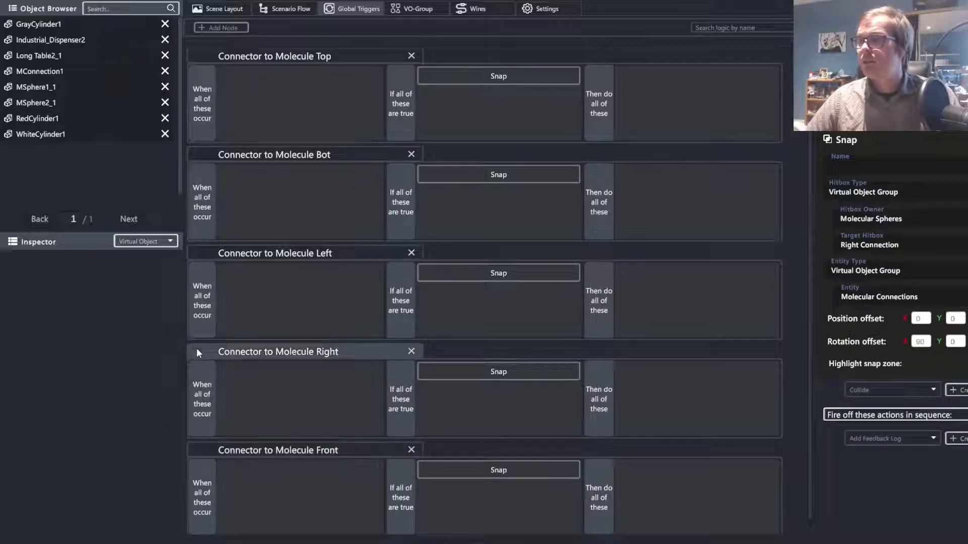
left_click(214, 255)
Step: Save the simulation and launch it in play mode to test the pieces on the table
key("ctrl+s")
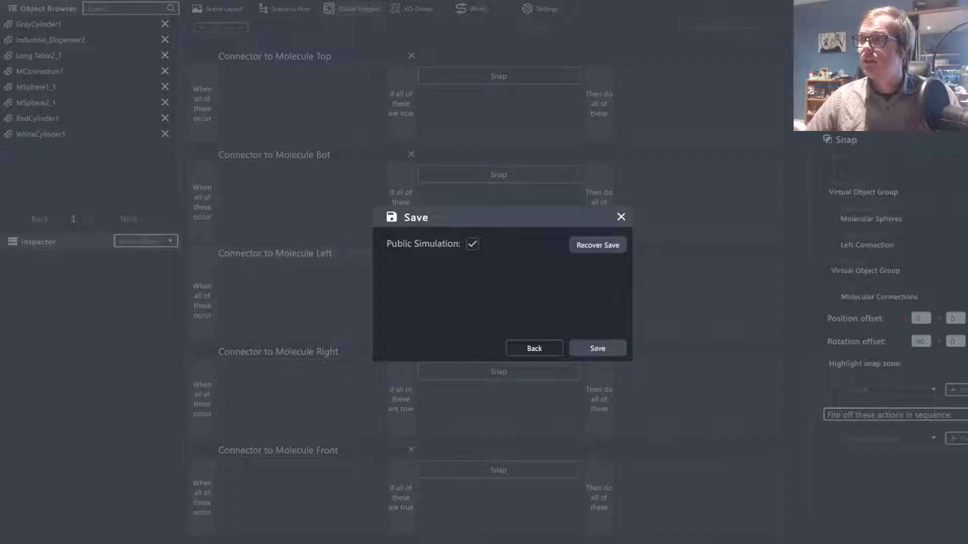
left_click(598, 349)
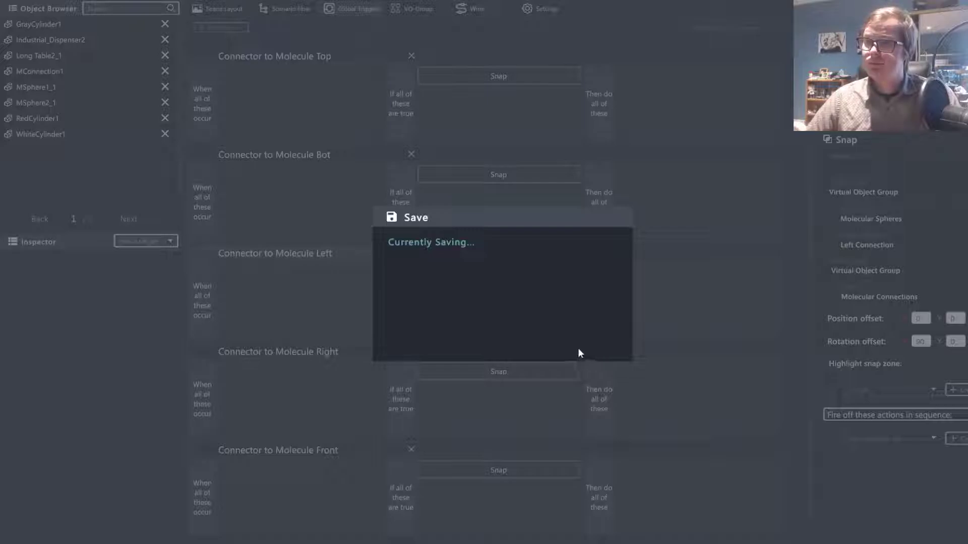
left_click(591, 350)
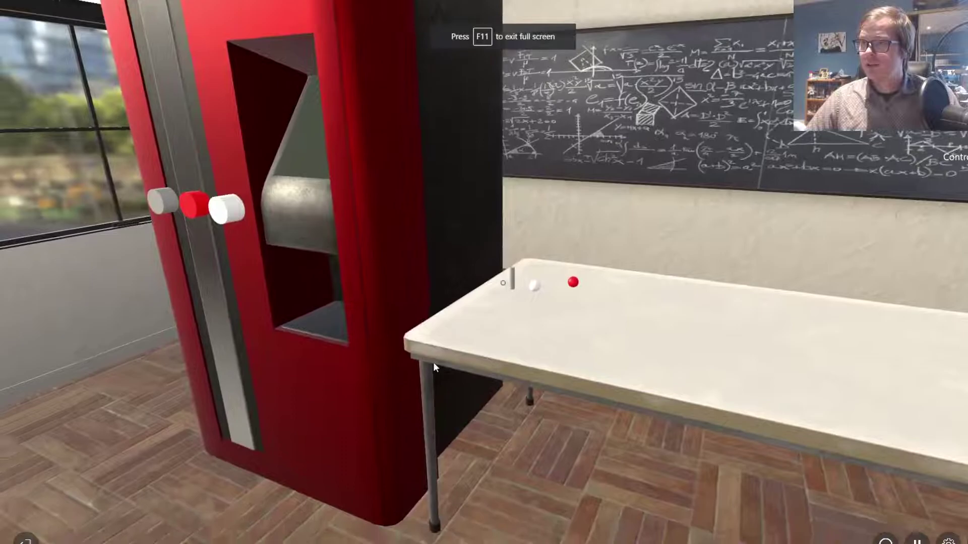
left_click(502, 283)
left_click(502, 283)
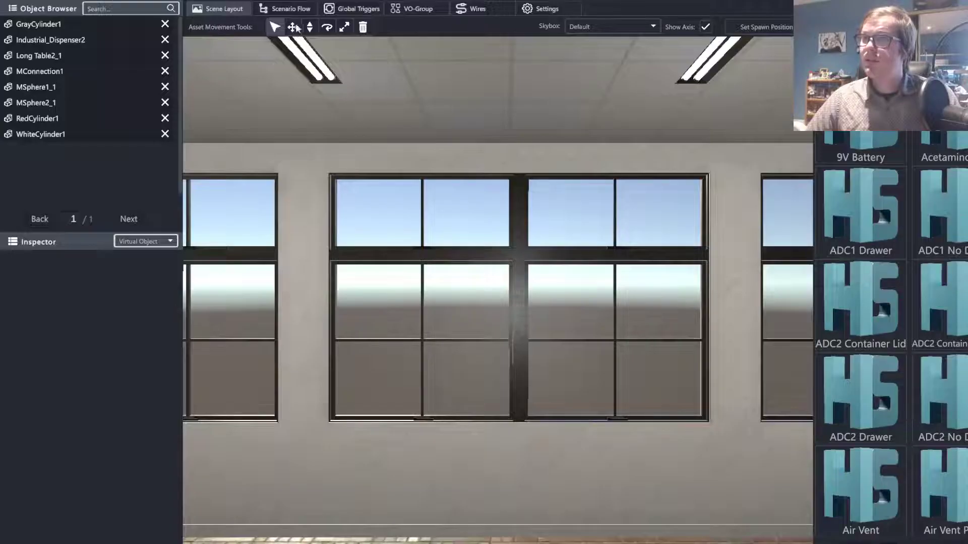
Step: Reset the X rotation offset to 0 in the Connector to Molecule Left and Connector to Molecule Right snaps
left_click(354, 9)
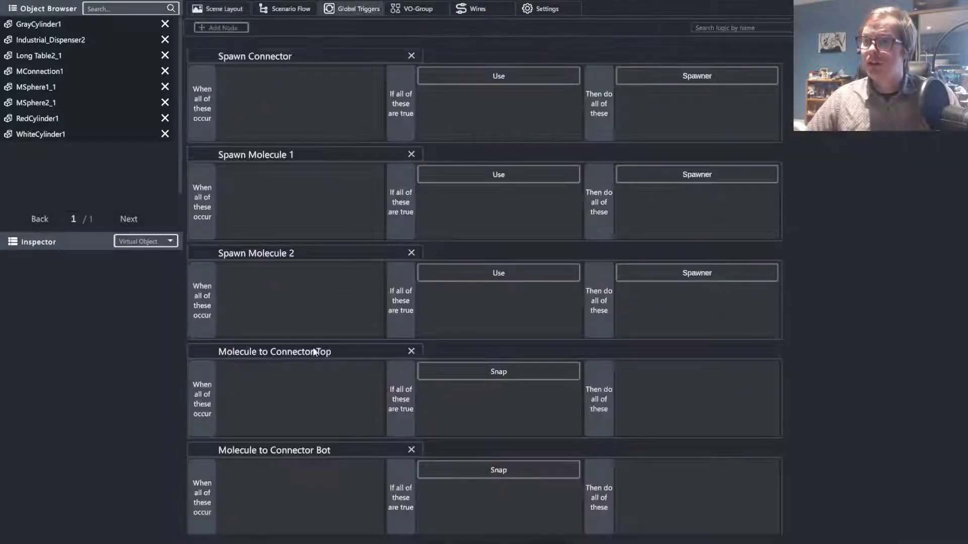
scroll(278, 133, "down", 5)
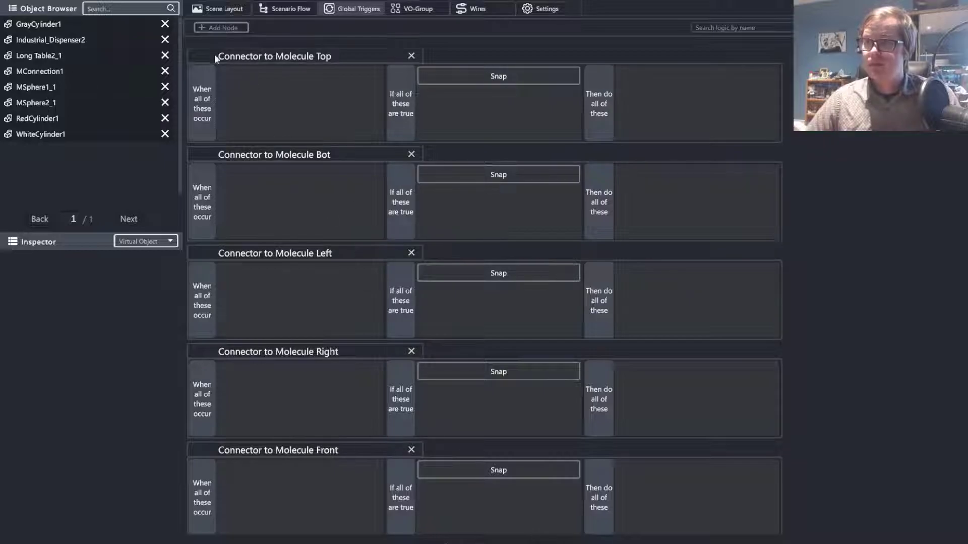
left_click(207, 253)
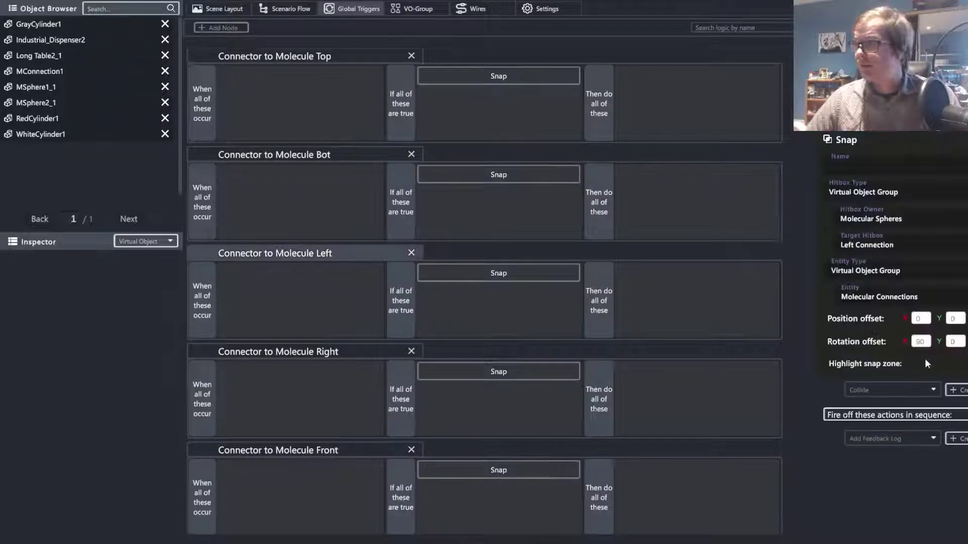
key("Tab")
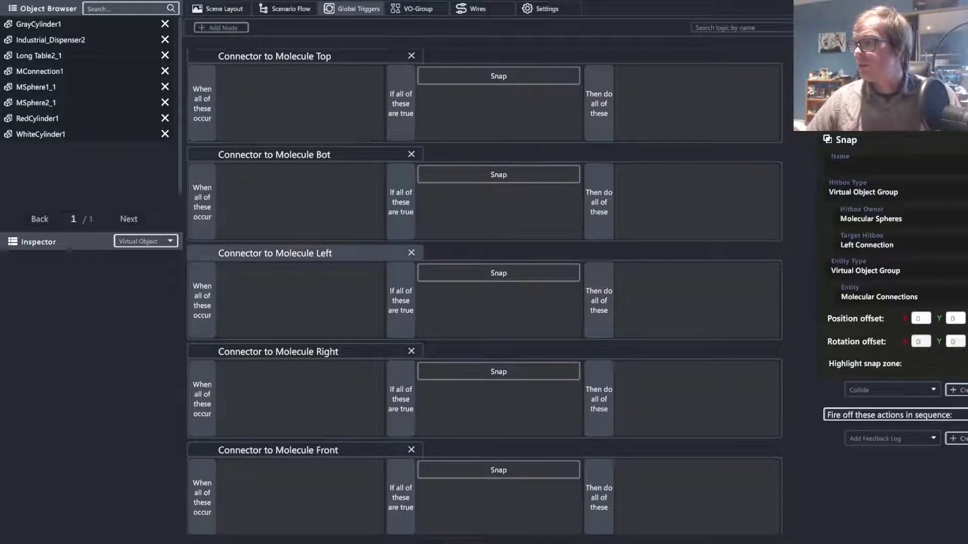
left_click(199, 358)
double_click(926, 342)
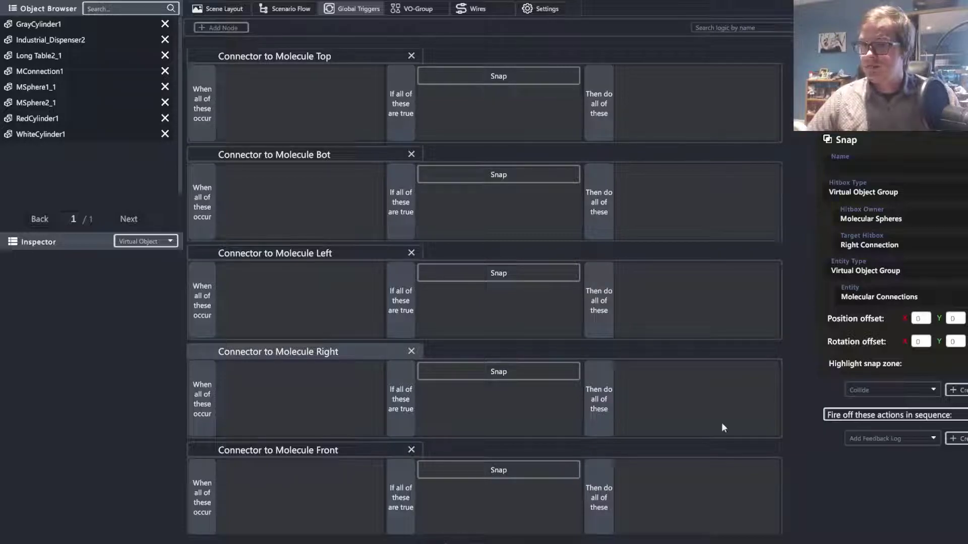
Step: Set the X rotation offset of the Connector to Molecule Front and Back snaps to 90 and save the simulation
left_click(206, 452)
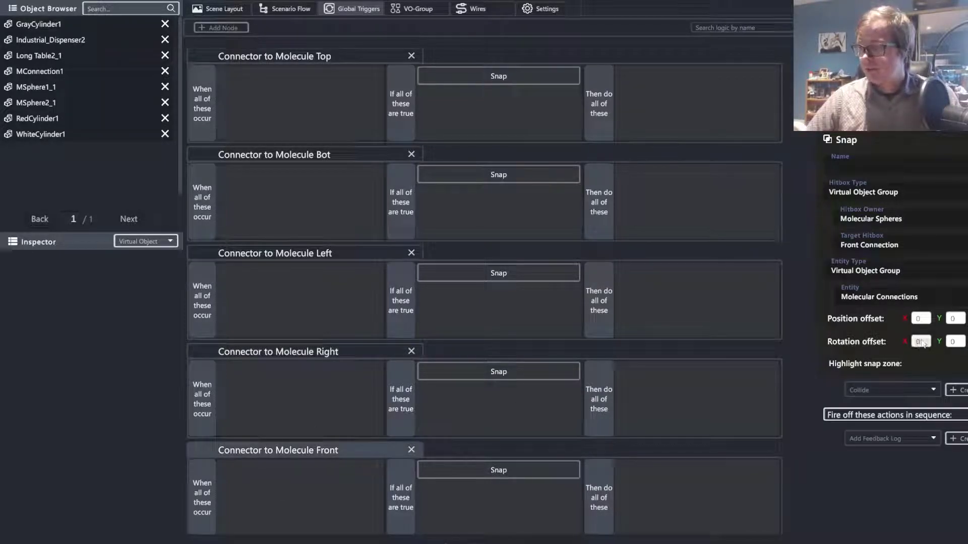
type("60")
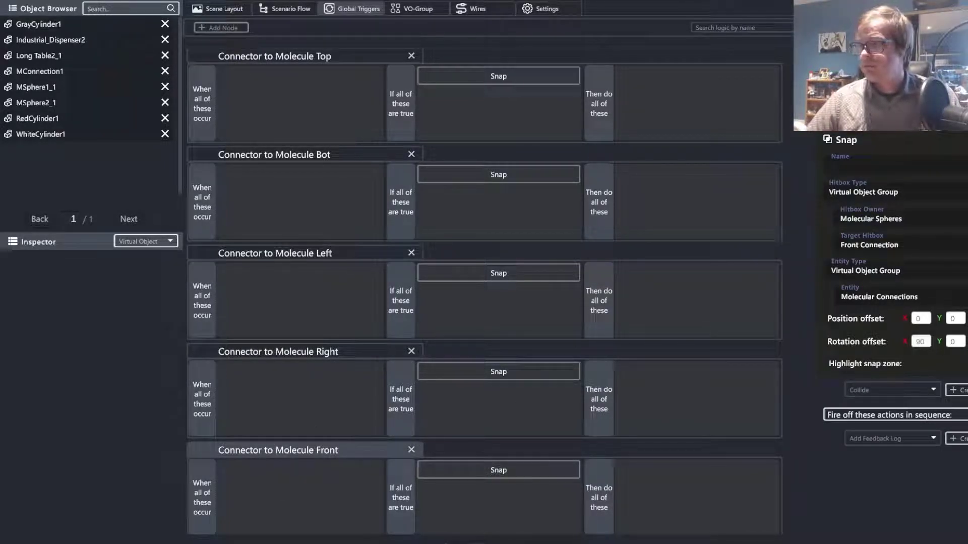
left_click(575, 540)
left_click(479, 75)
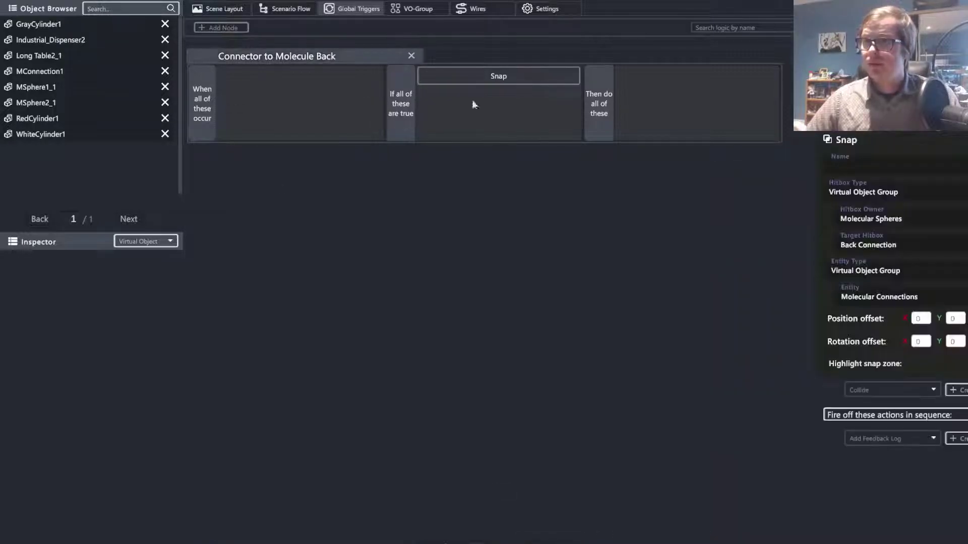
left_click(921, 342)
type("90")
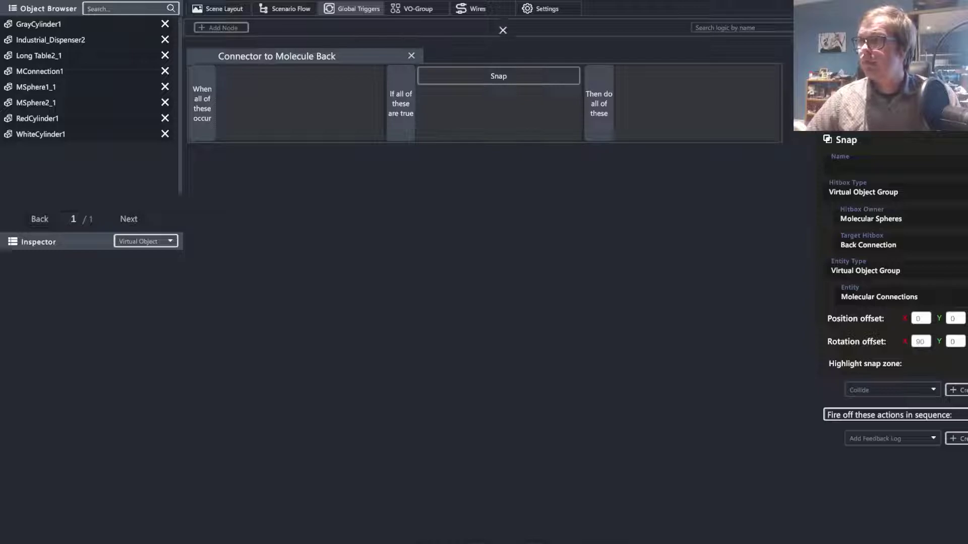
key("ctrl+s")
left_click(596, 349)
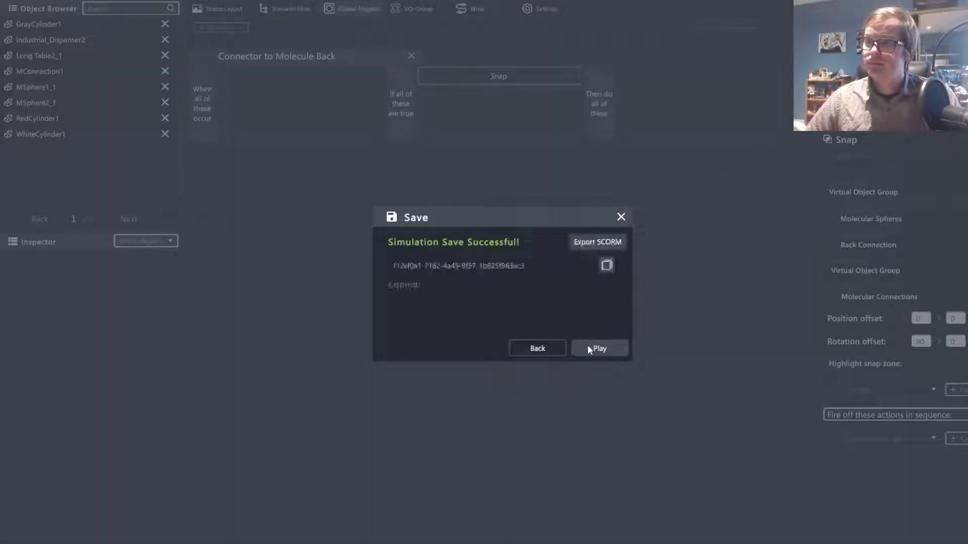
Step: Launch the simulation in play mode and attach the red sphere to the connector on the table
left_click(600, 352)
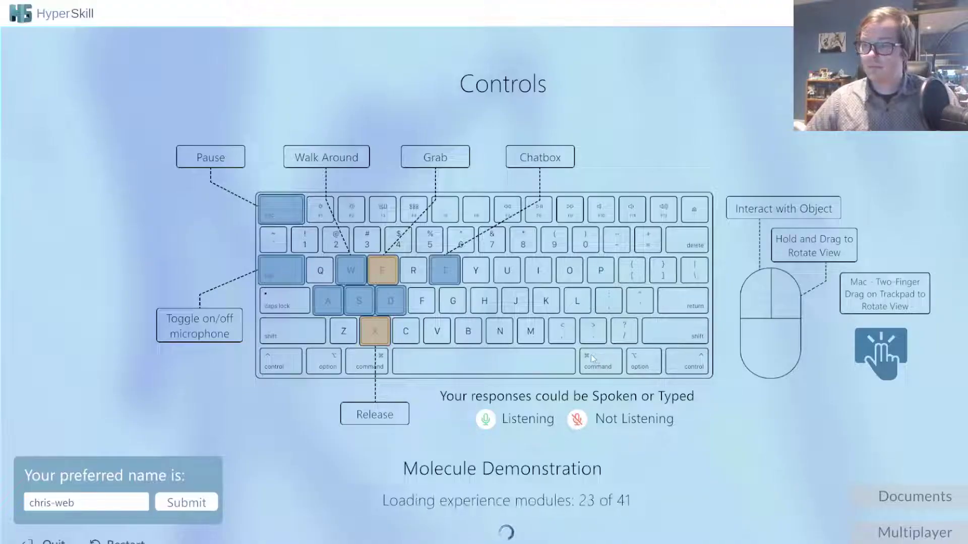
left_click(522, 526)
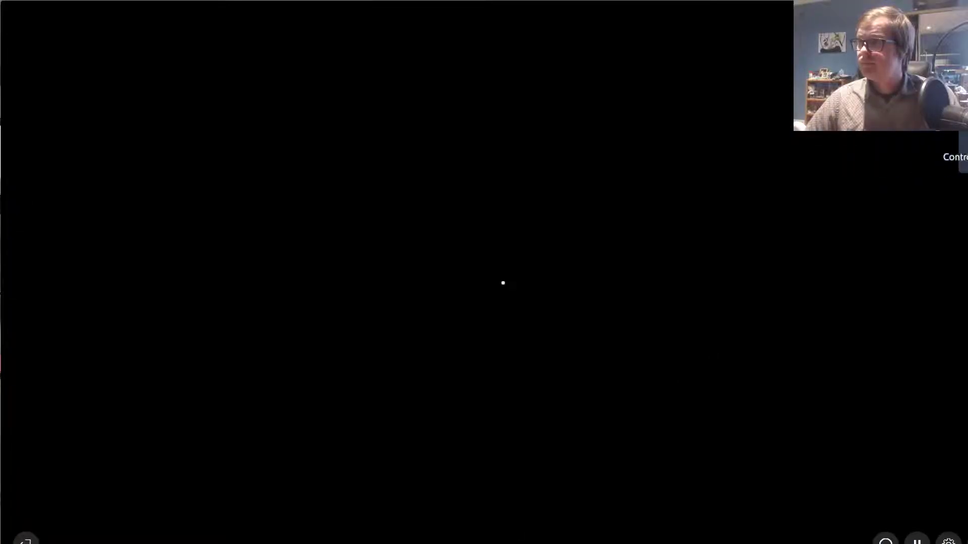
key("w")
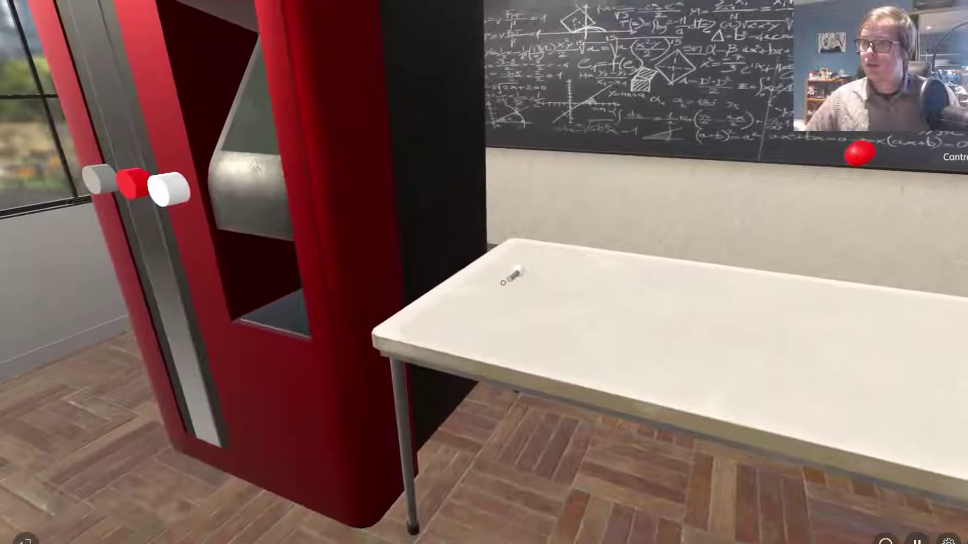
left_click(503, 283)
key("w")
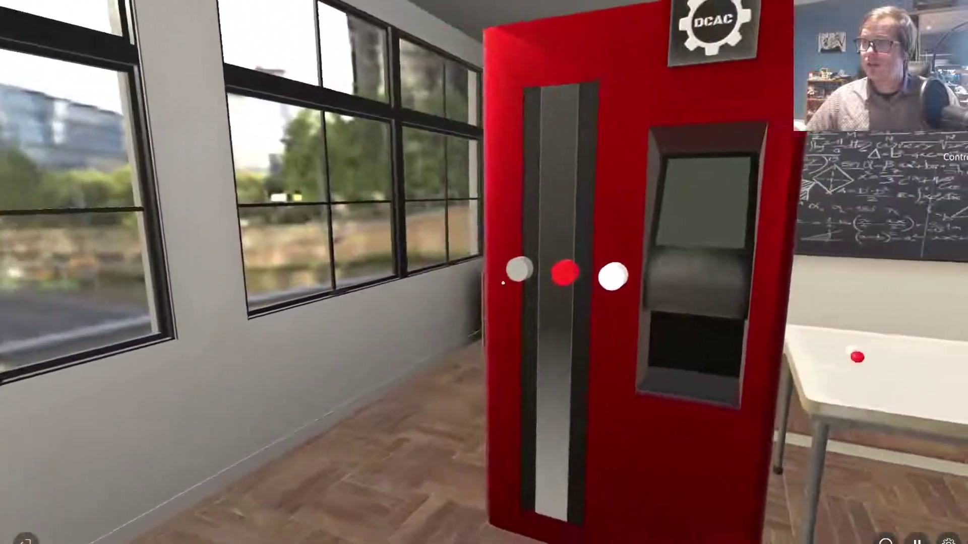
Step: Dispense a connector from the machine and snap it onto the molecule assembly on the table
left_click(503, 282)
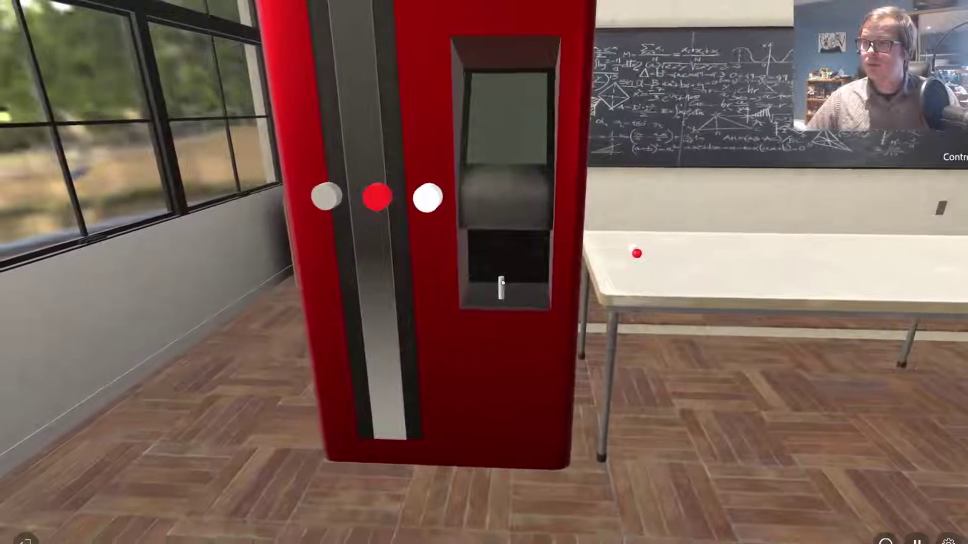
left_click(503, 282)
key("w")
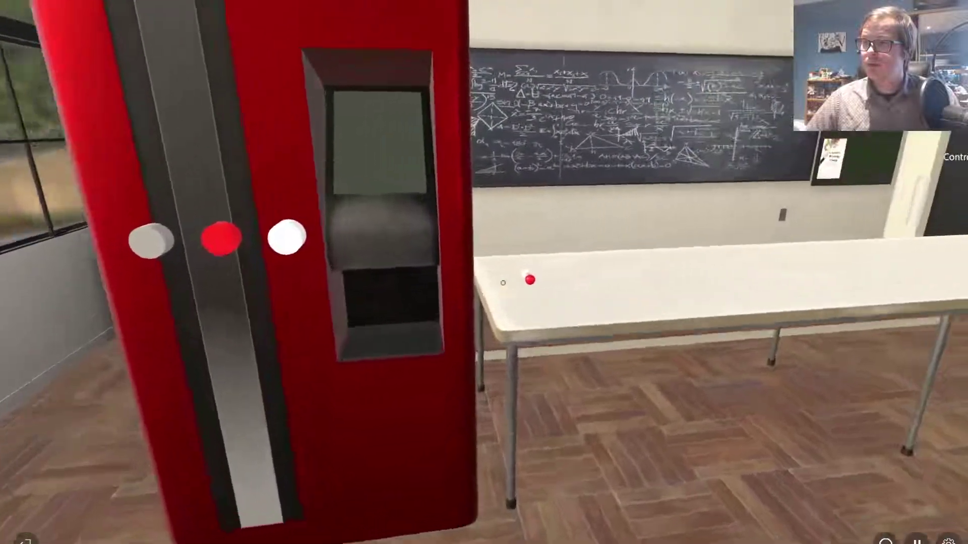
left_click(503, 283)
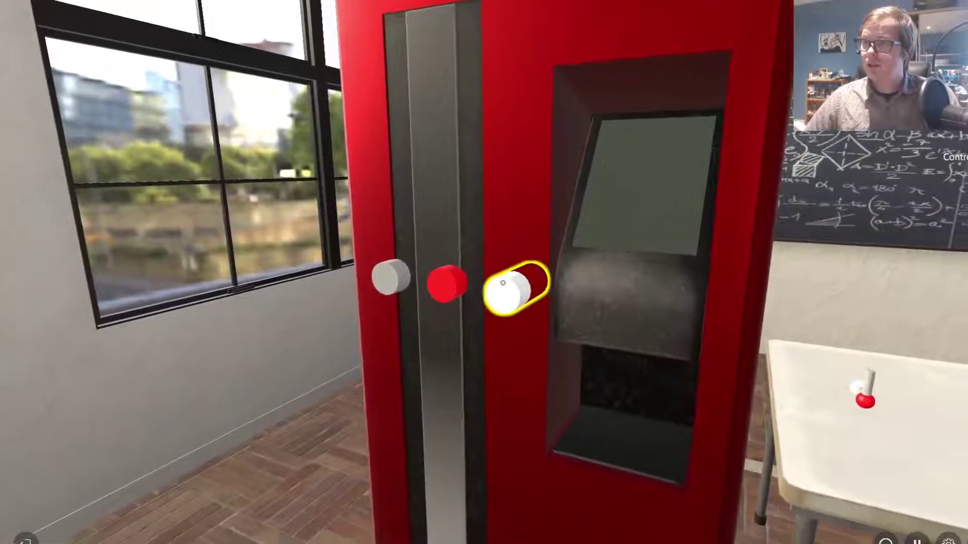
Step: Dispense a white sphere from the machine and carry it to the assembly on the table
left_click(502, 283)
left_click(502, 283)
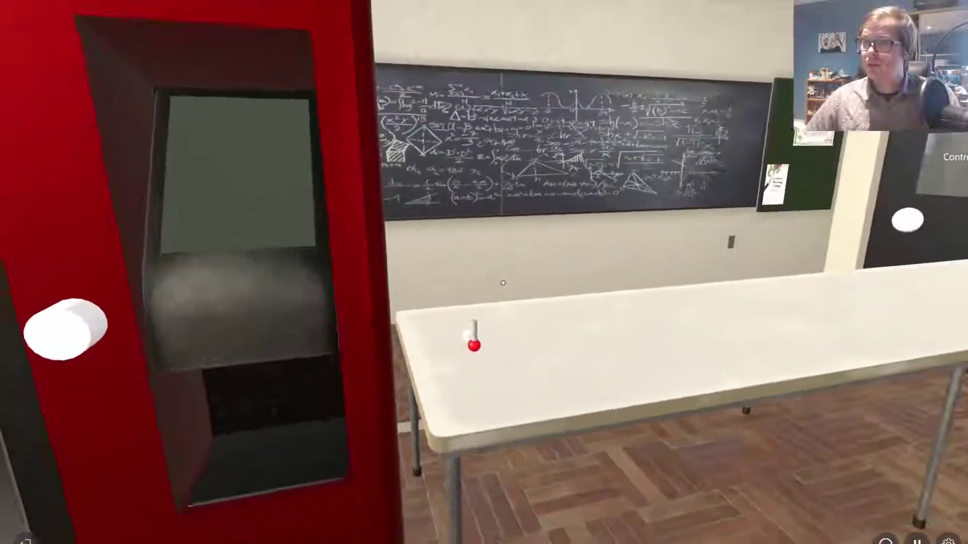
key("Left")
key("w")
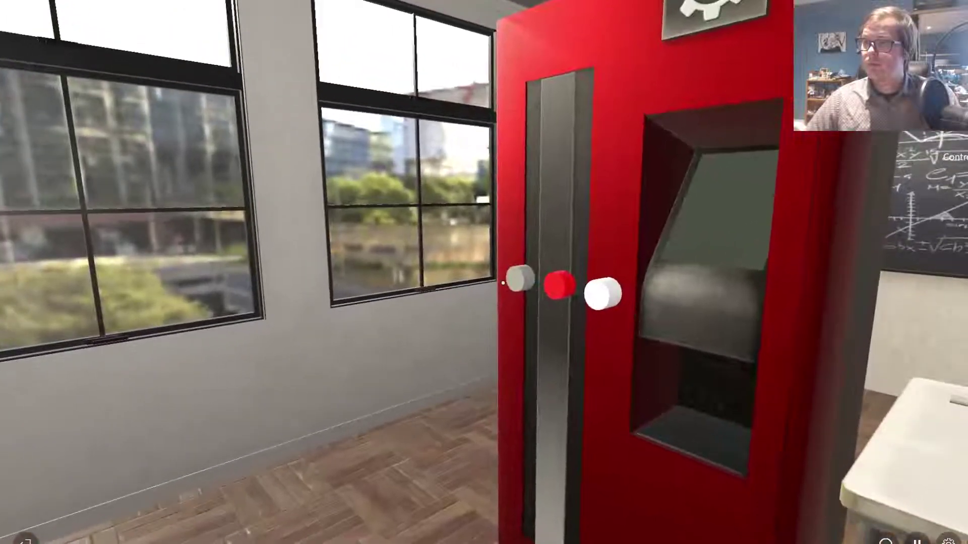
Step: Dispense more connectors and red and white spheres, and snap them onto the open sides of the molecule
left_click(503, 282)
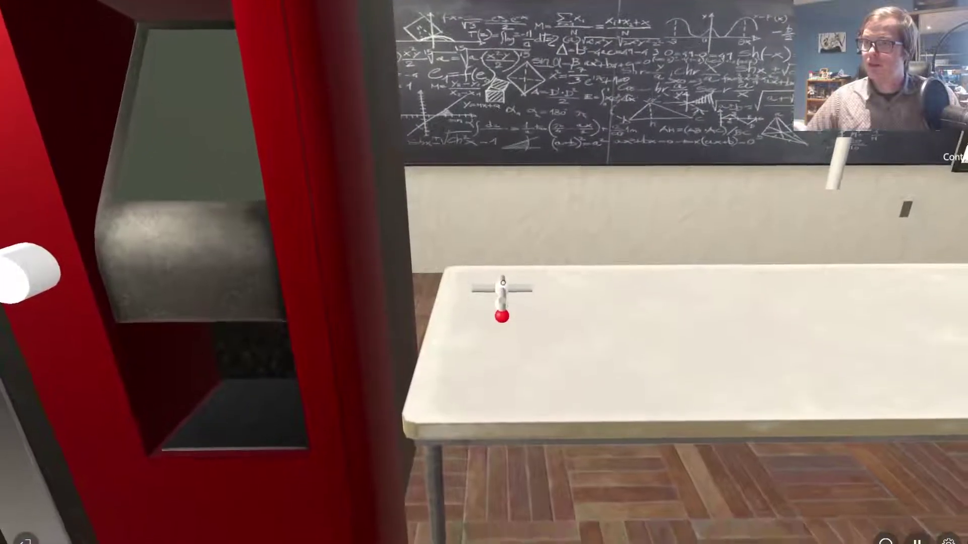
key("s")
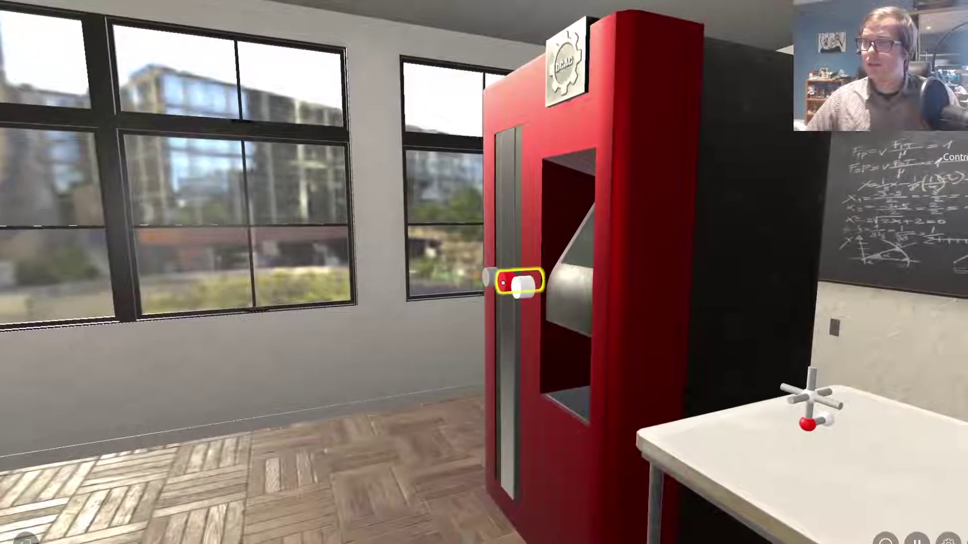
left_click(503, 283)
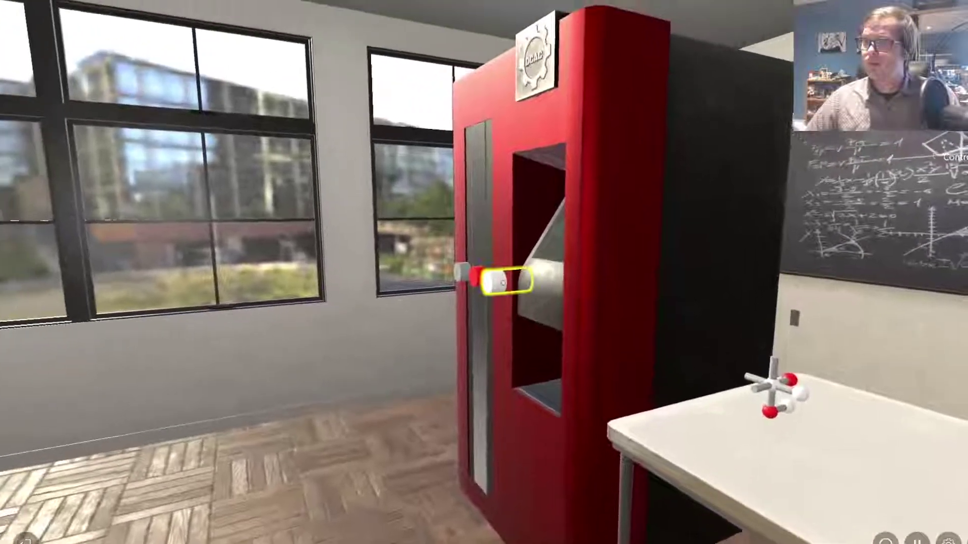
left_click(503, 283)
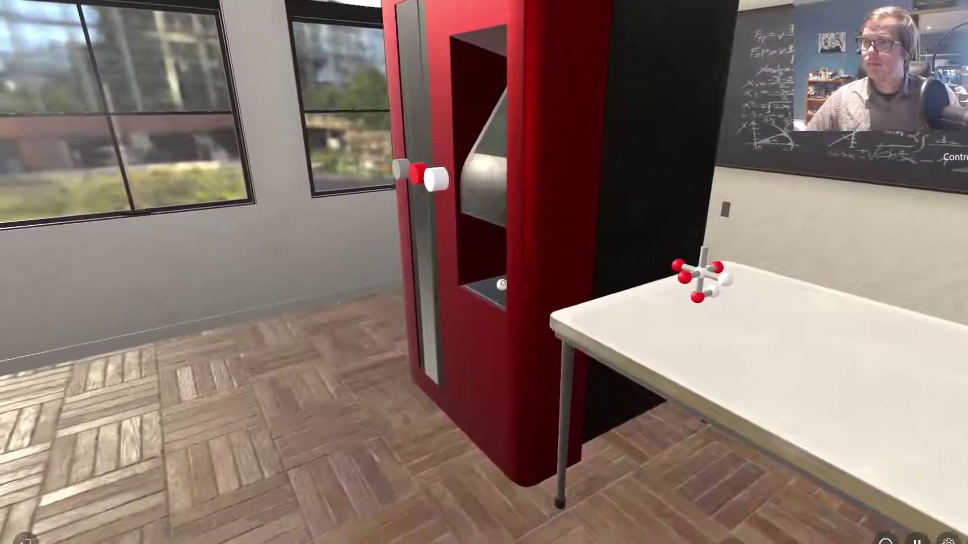
left_click(503, 283)
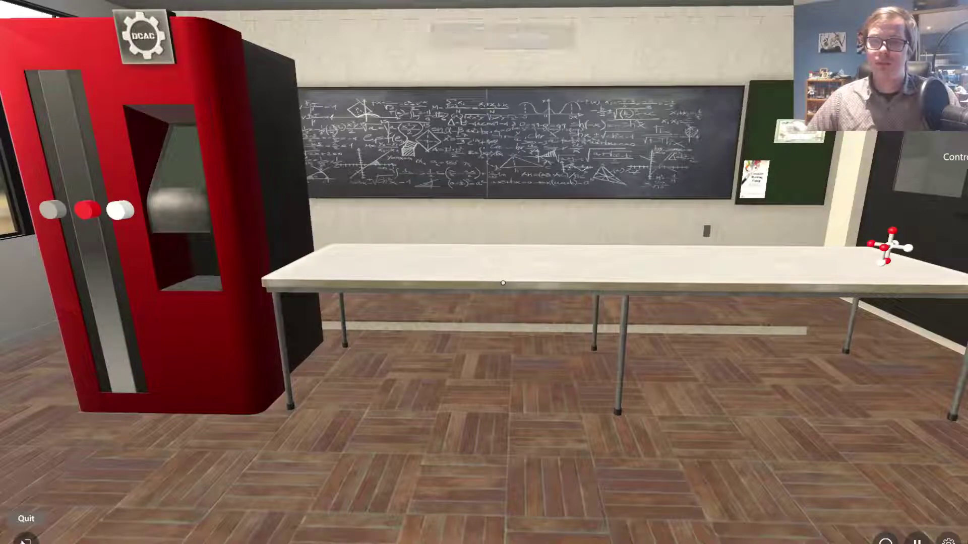
Step: Exit play mode and bring the dispenser and table into view in the scene layout
key("Escape")
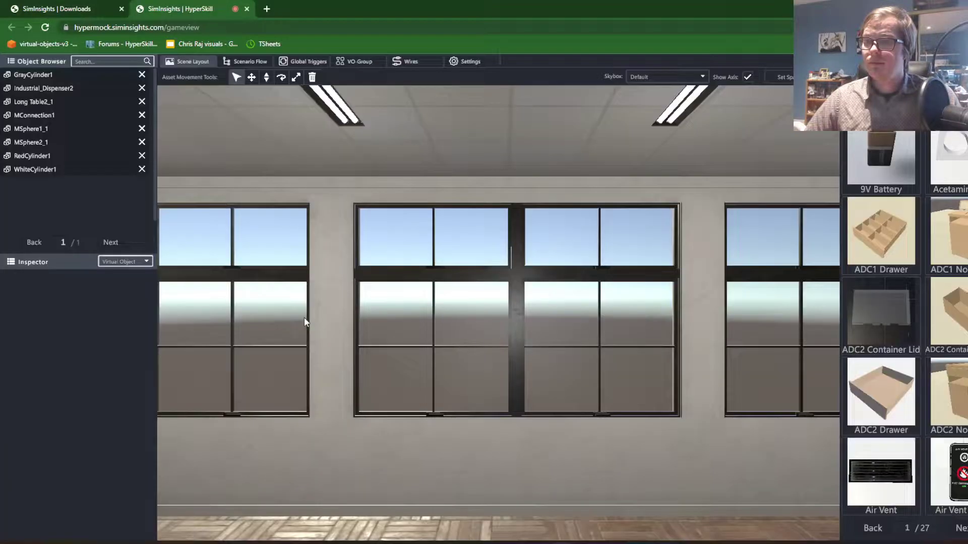
right_click_drag(435, 268, 344, 325)
scroll(344, 328, "down", 3)
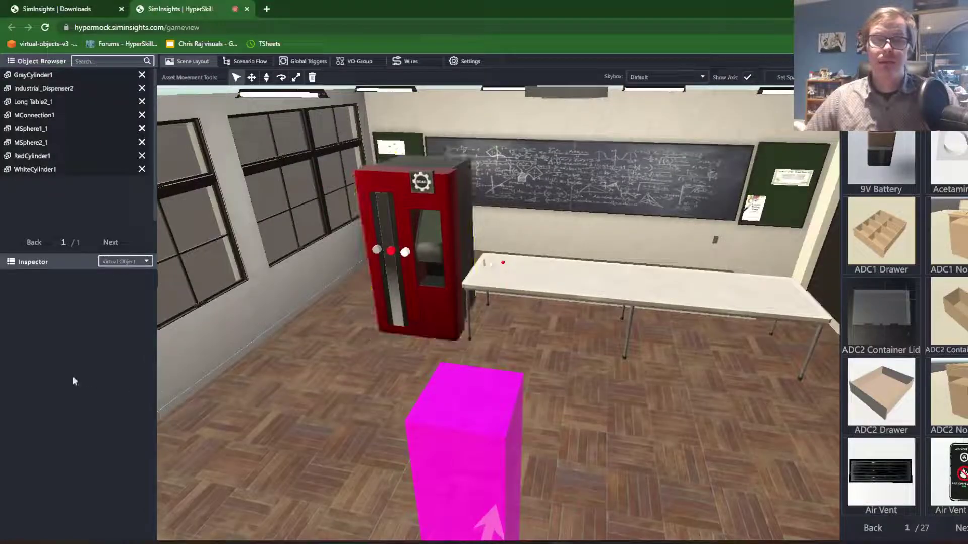